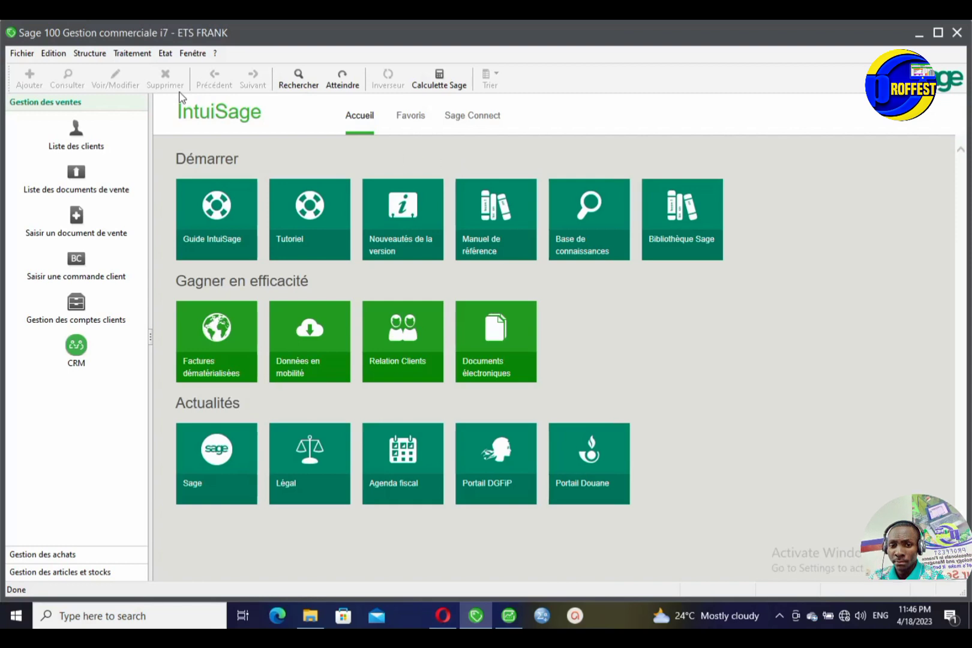
Step: Open the sales documents list and the purchase documents list, reposition the purchase list above it, and select purchase invoice 2
left_click(127, 57)
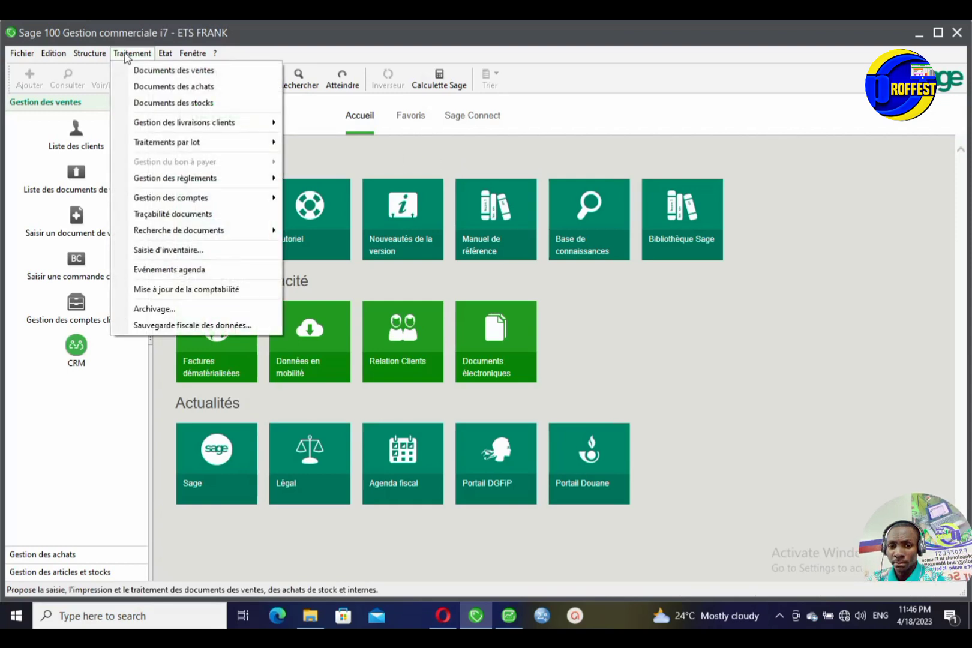
left_click(153, 72)
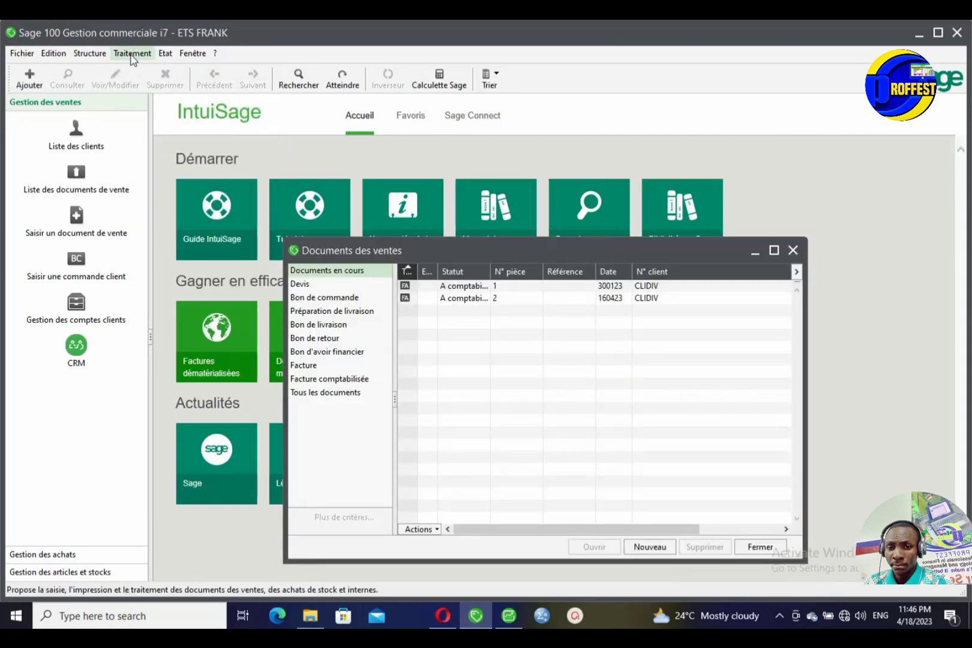
left_click(133, 54)
left_click(165, 85)
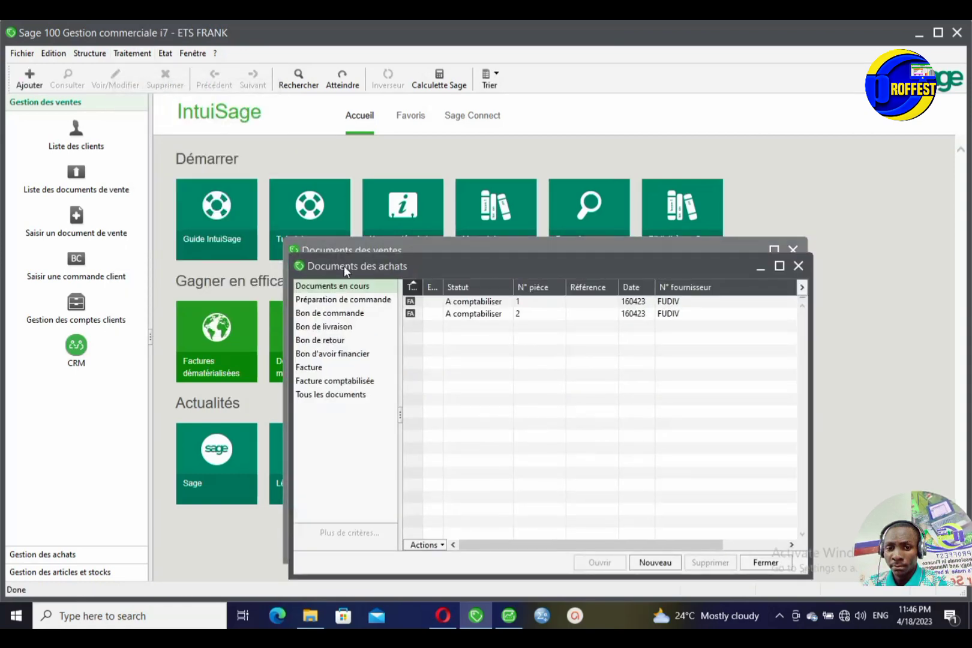
left_click_drag(344, 266, 269, 215)
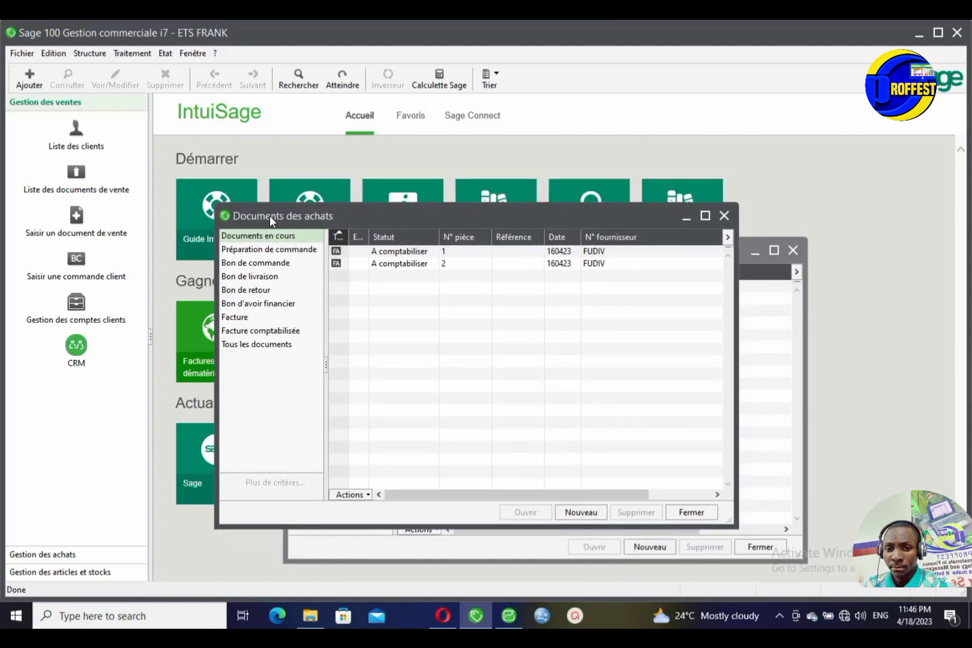
left_click_drag(588, 215, 641, 195)
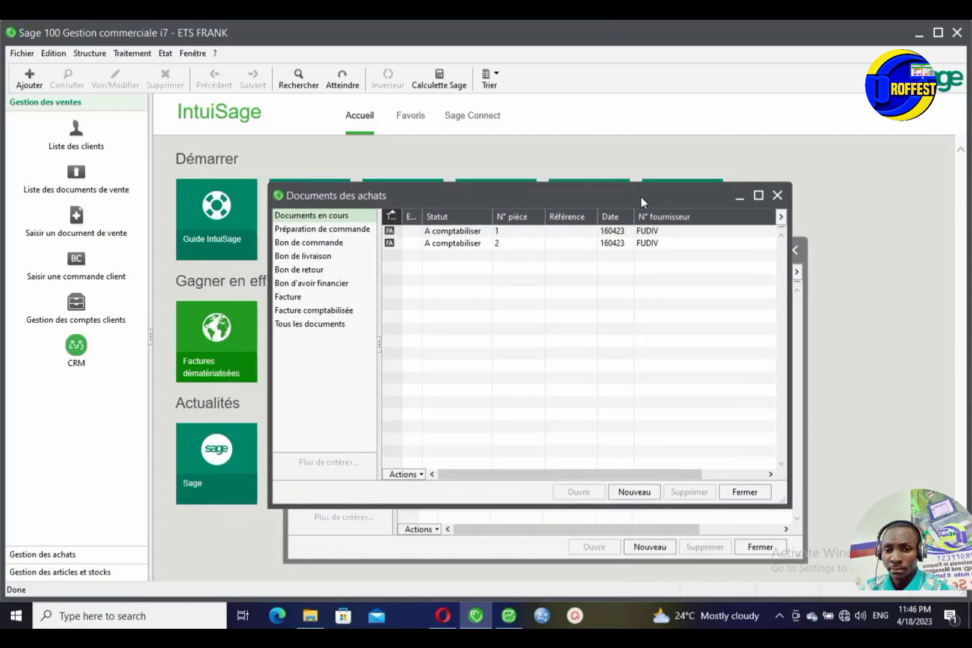
left_click(556, 245)
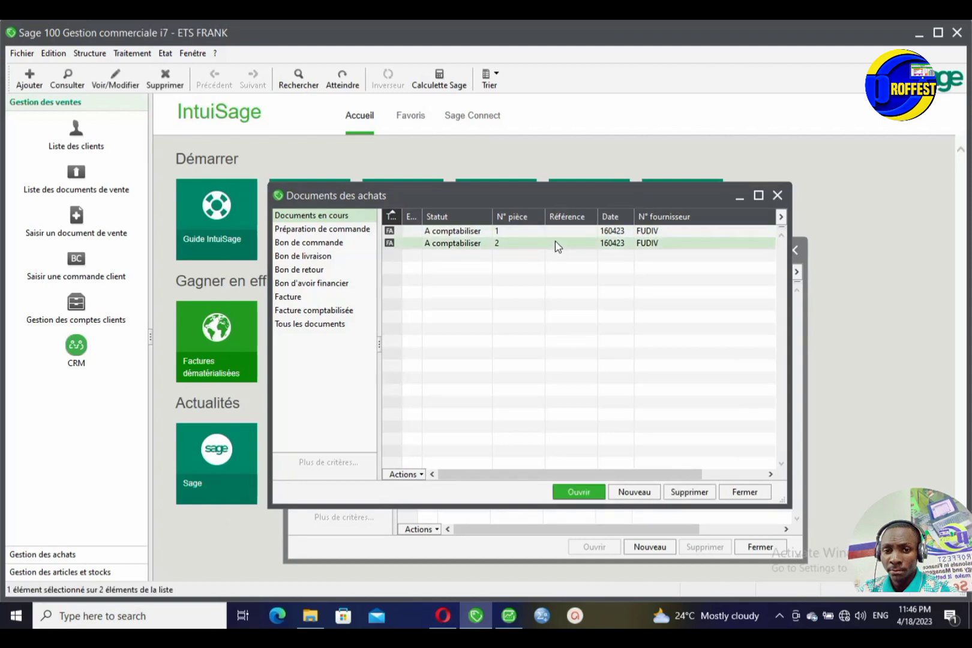
left_click(643, 486)
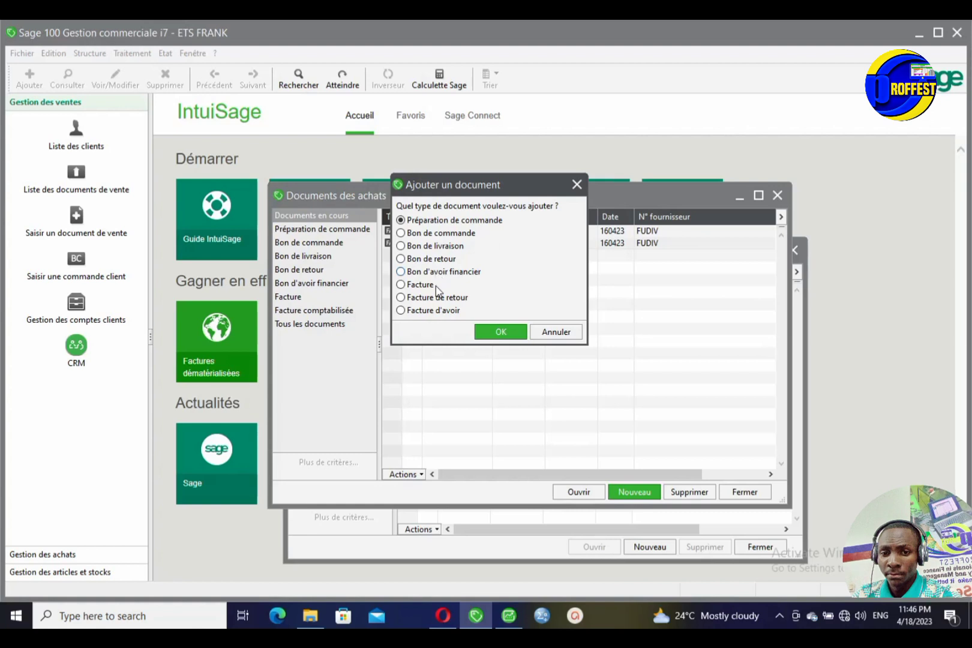
left_click(575, 185)
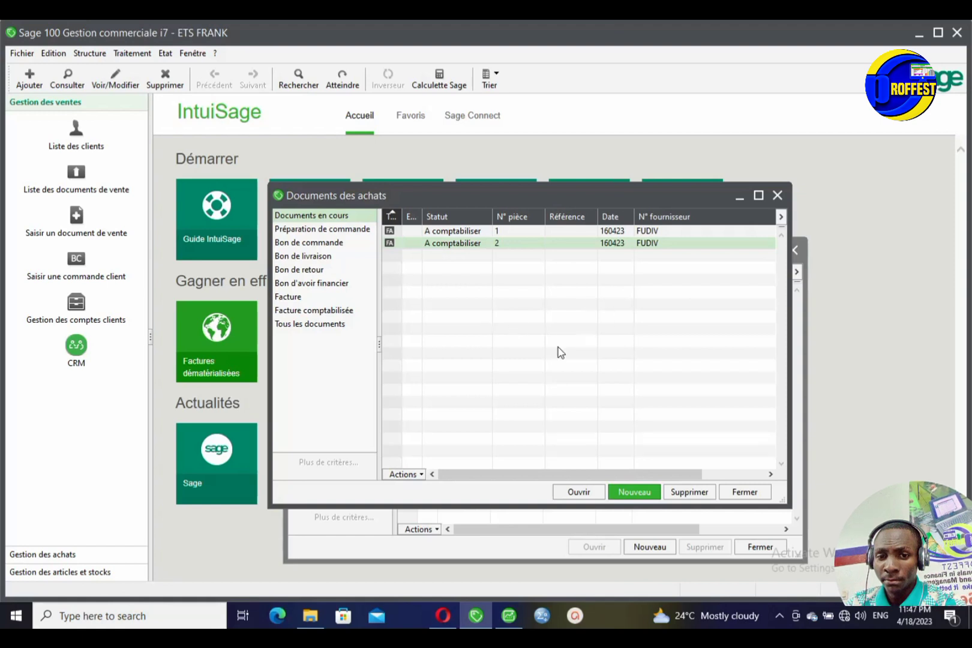
left_click(635, 494)
left_click(425, 284)
left_click(499, 331)
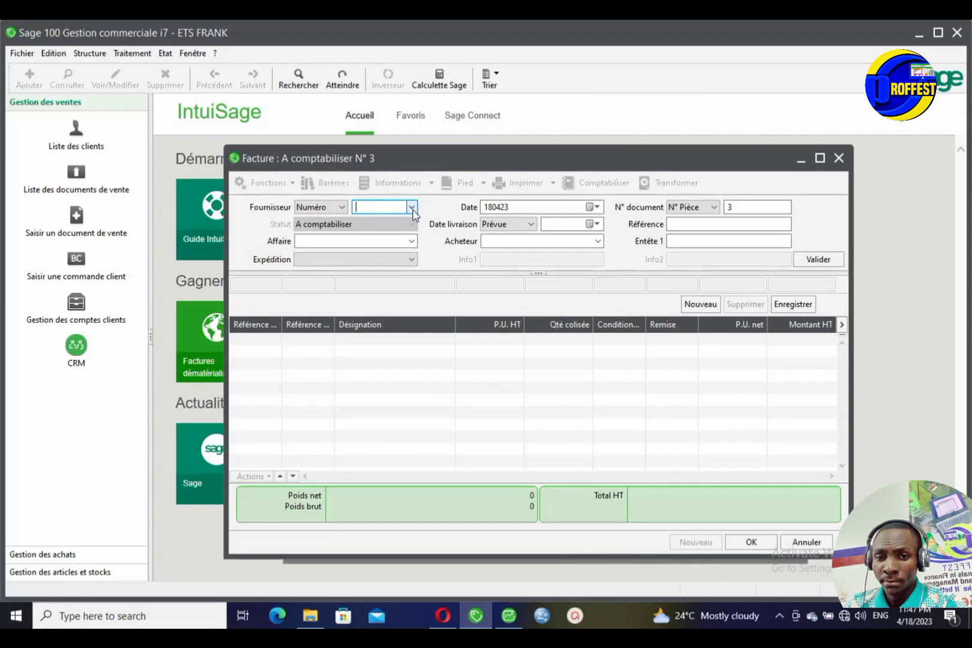
left_click(839, 156)
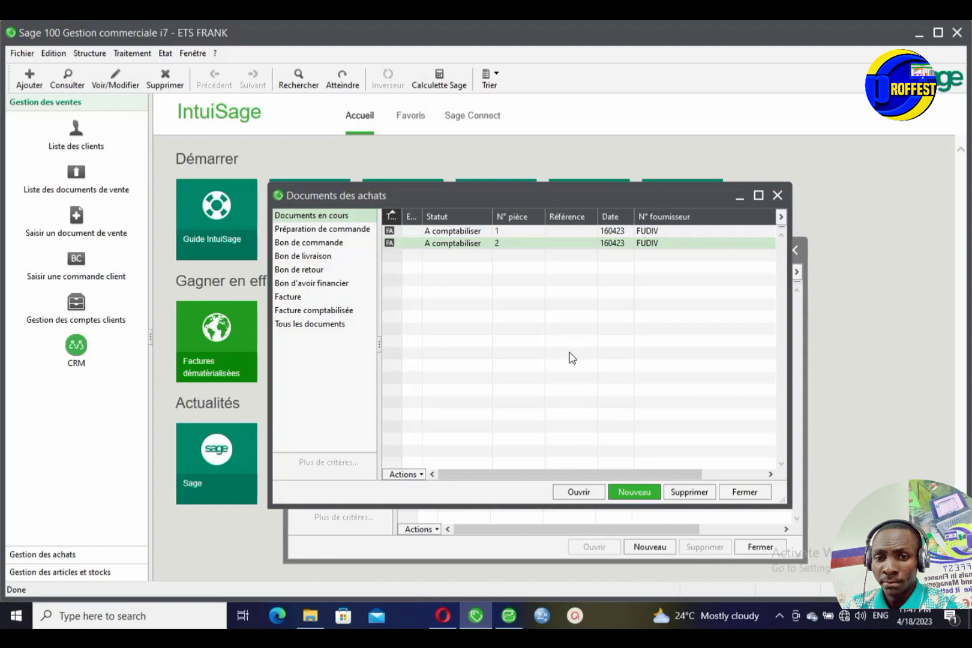
Step: Open supplier FUDIV's record from the suppliers list and examine its commercial query of purchased articles and amounts
left_click(90, 54)
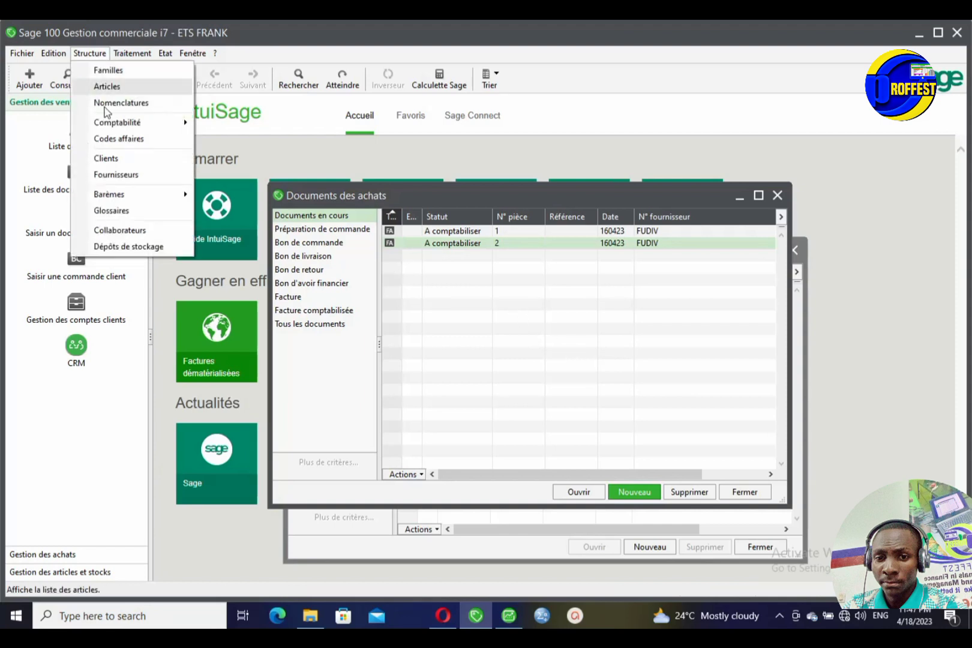
left_click(114, 178)
left_click(396, 272)
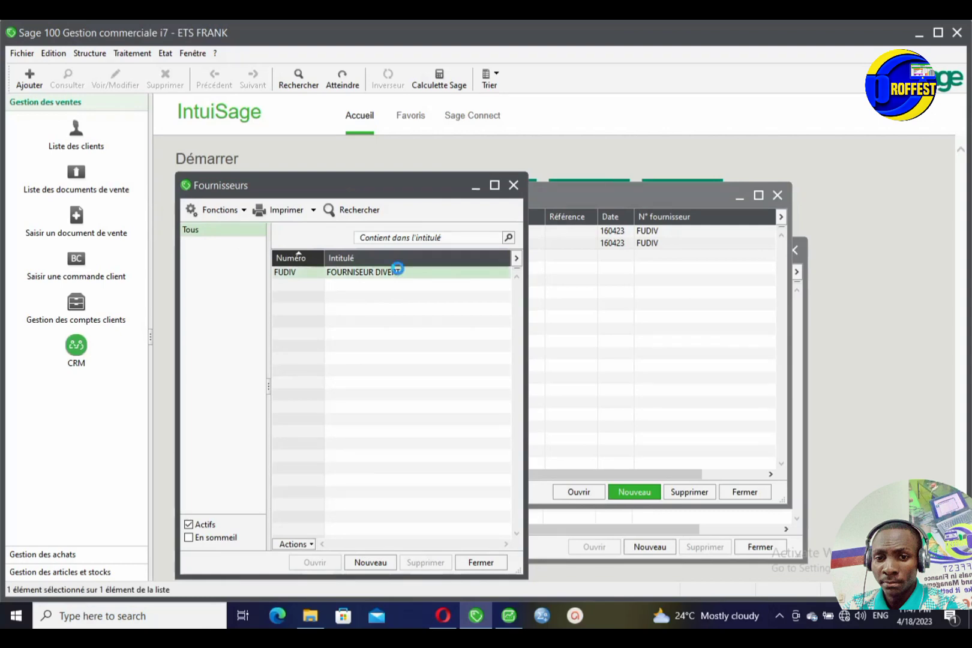
double_click(397, 272)
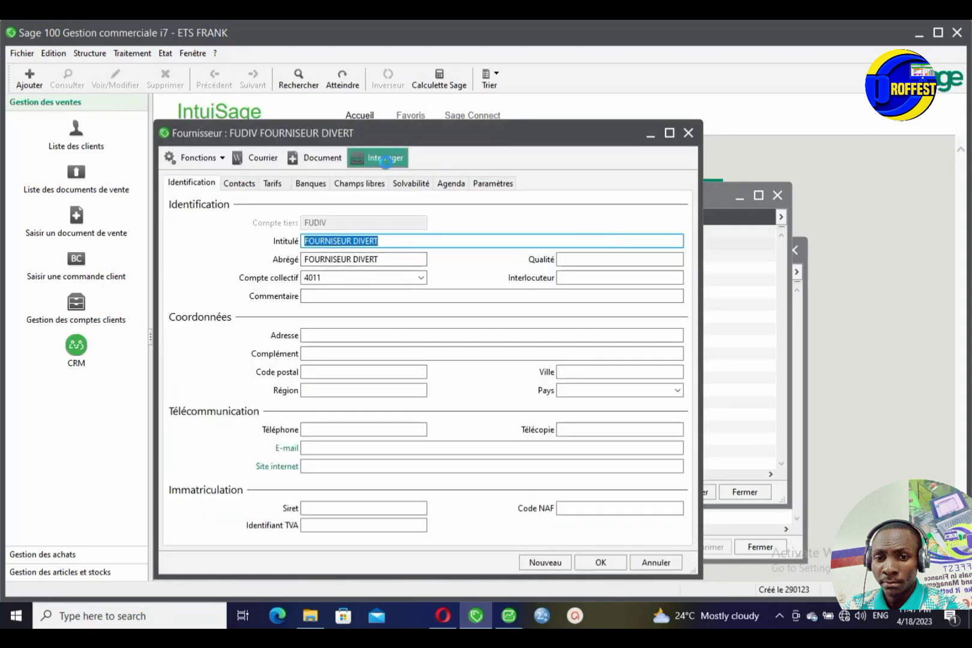
left_click(384, 160)
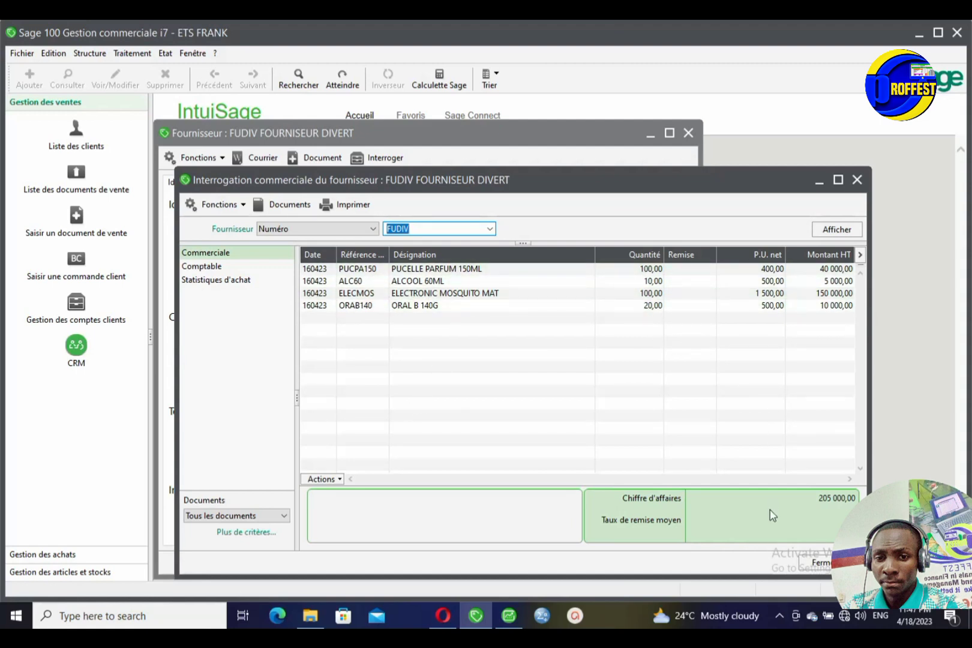
left_click(857, 180)
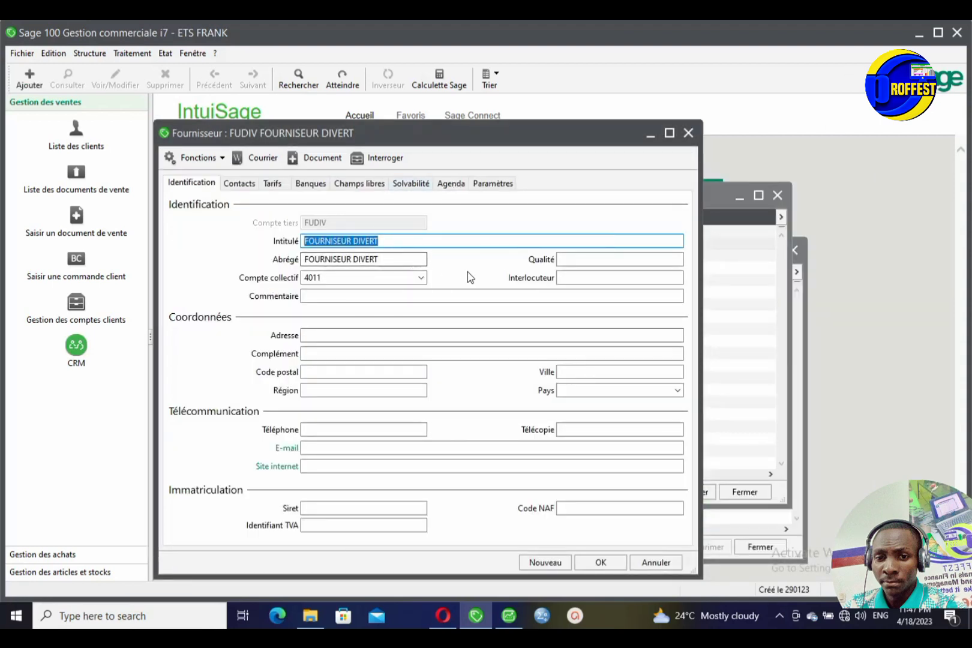
Step: Review the FUDIV supplier's solvency figures, and close the record and the suppliers list
left_click(418, 188)
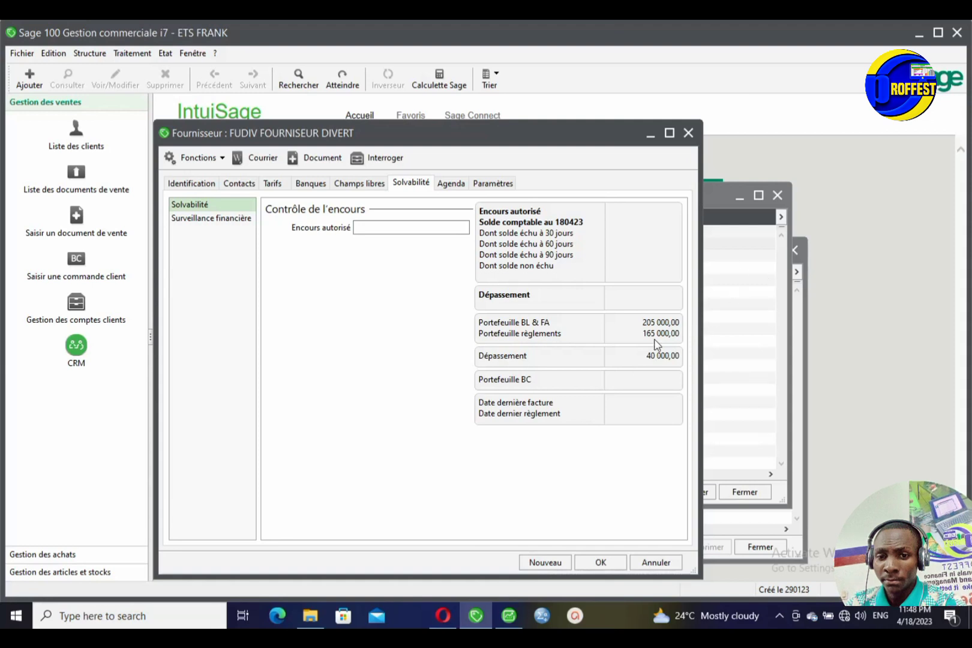
left_click(689, 133)
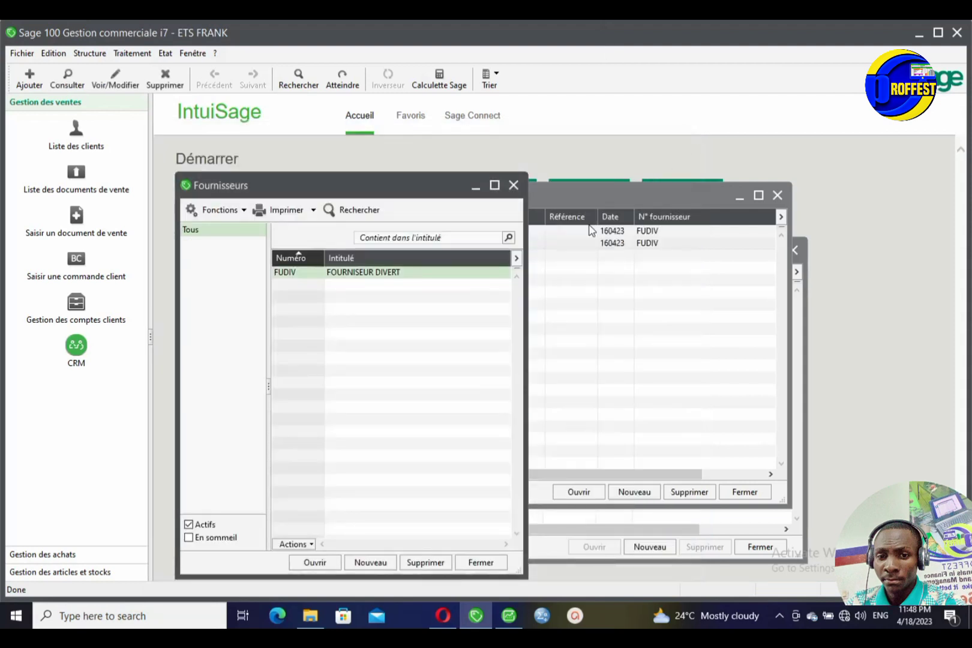
left_click(514, 186)
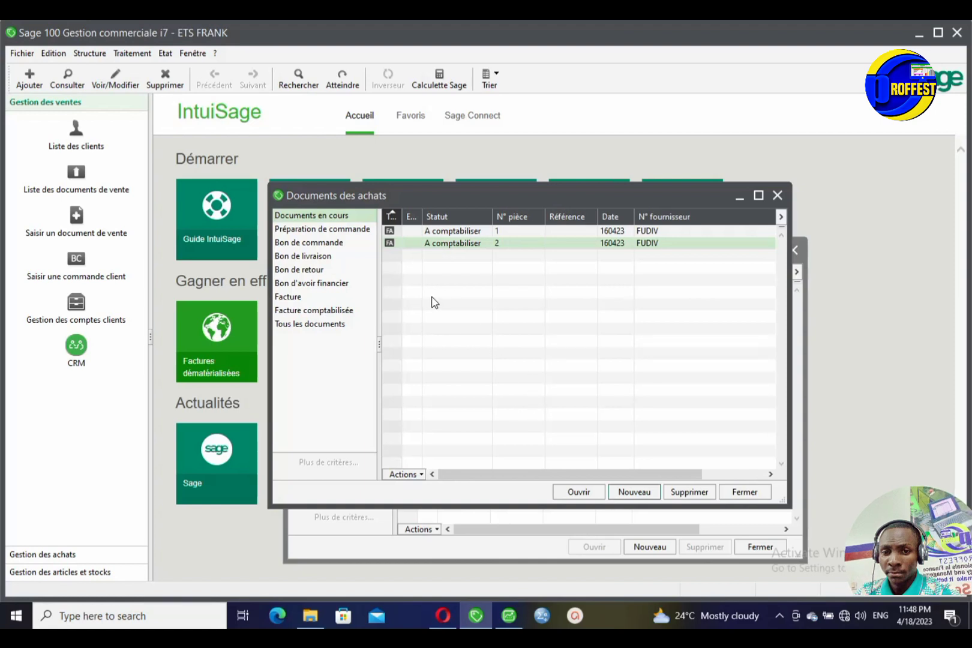
Step: Examine the general and accounting category pages of the company's accounting (Comptabilisation) parameters
left_click(22, 54)
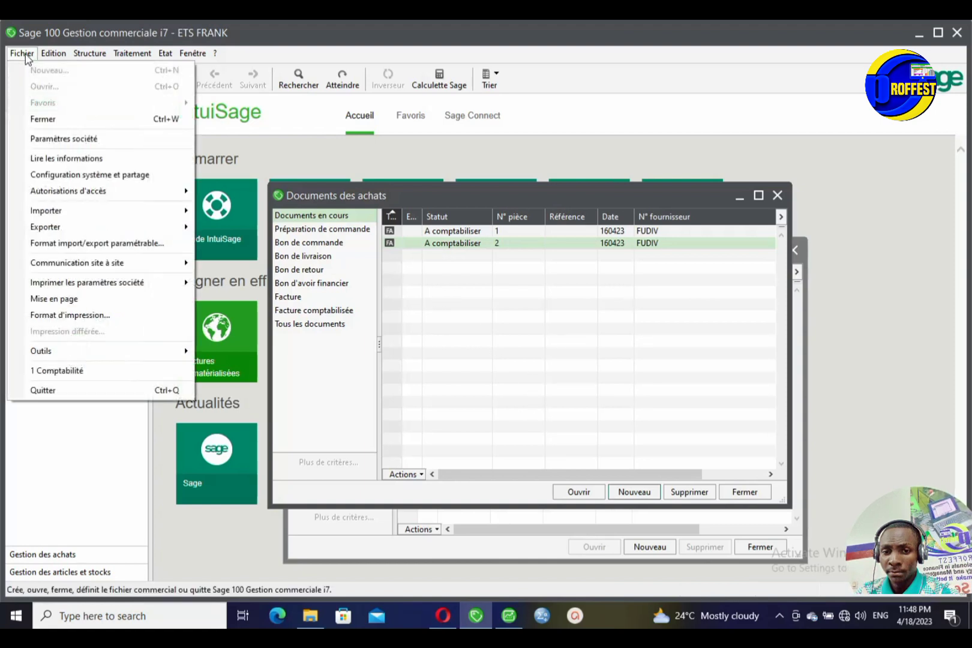
left_click(58, 140)
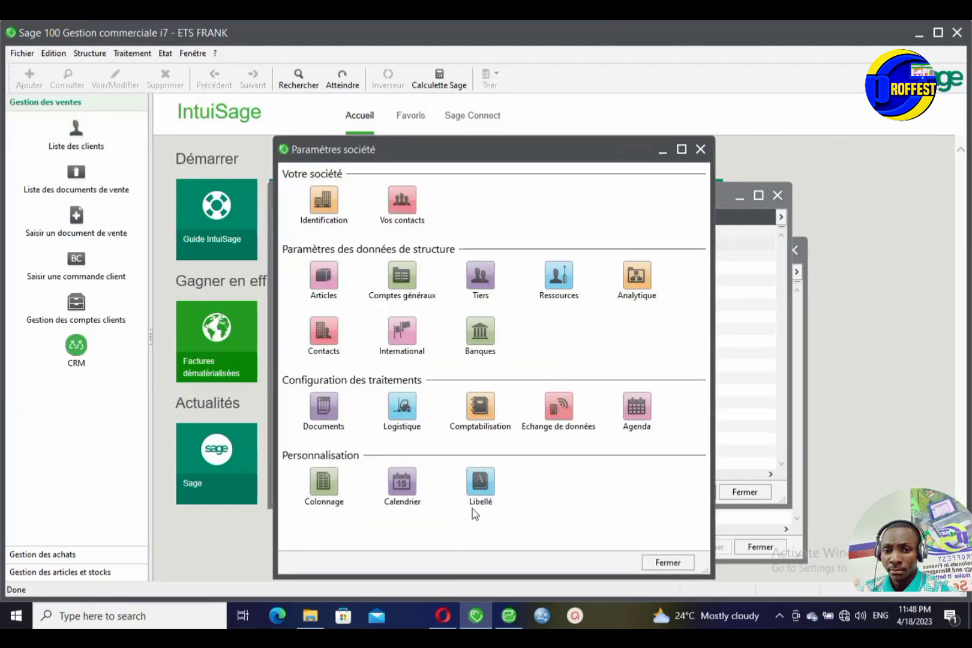
left_click(480, 413)
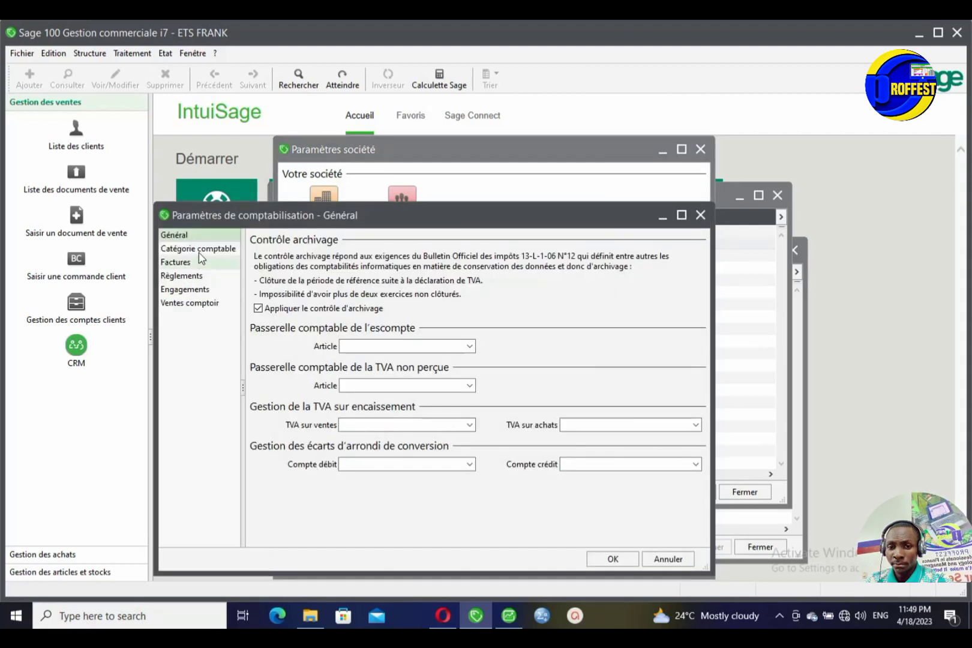
left_click(200, 249)
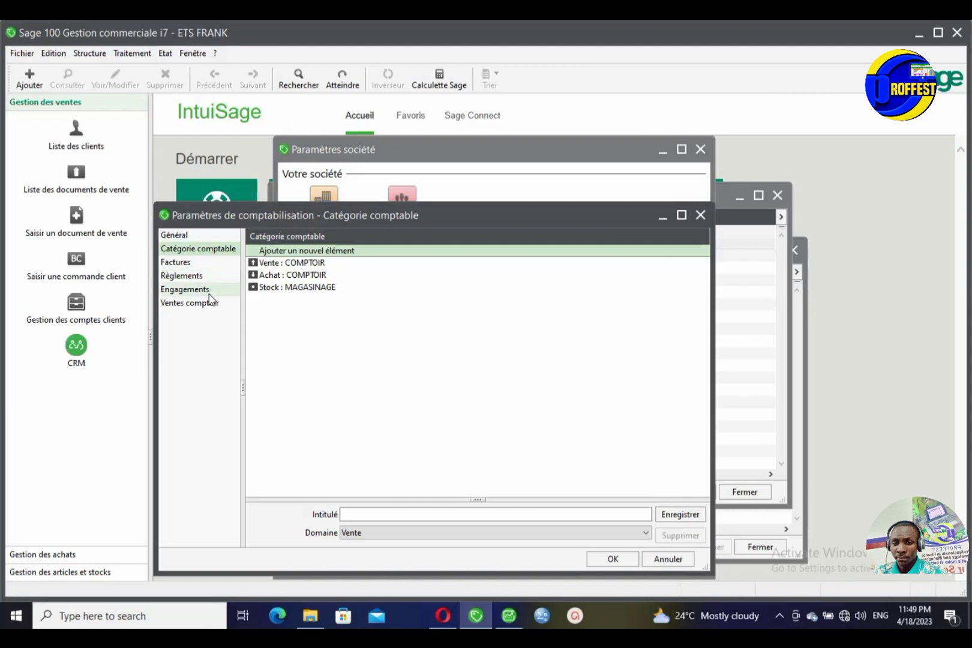
left_click(701, 216)
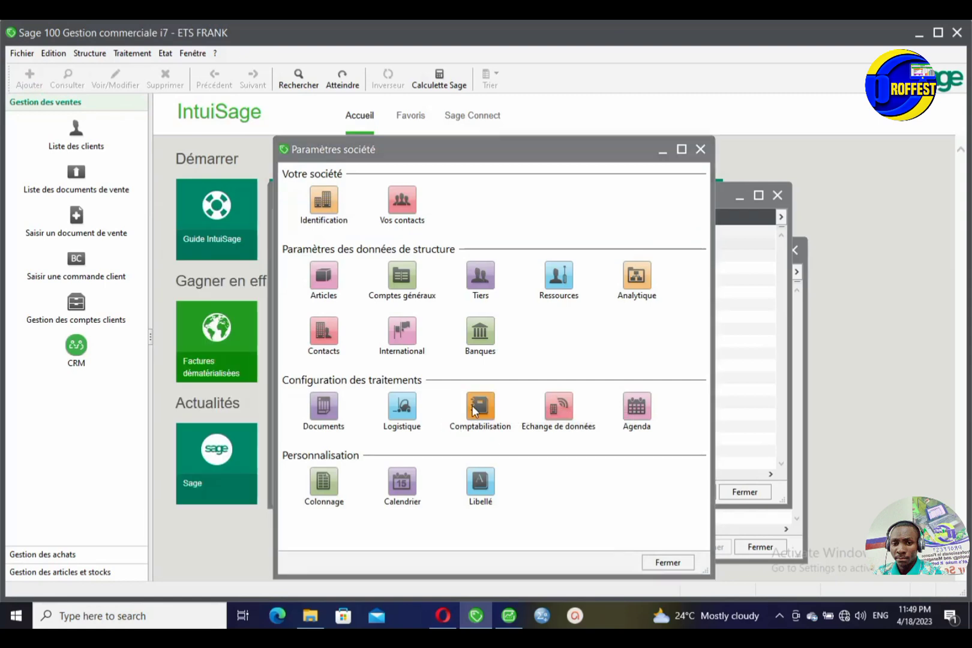
Step: Review the invoice posting parameters, including the sales and purchase journal codes and the entry labels
left_click(475, 410)
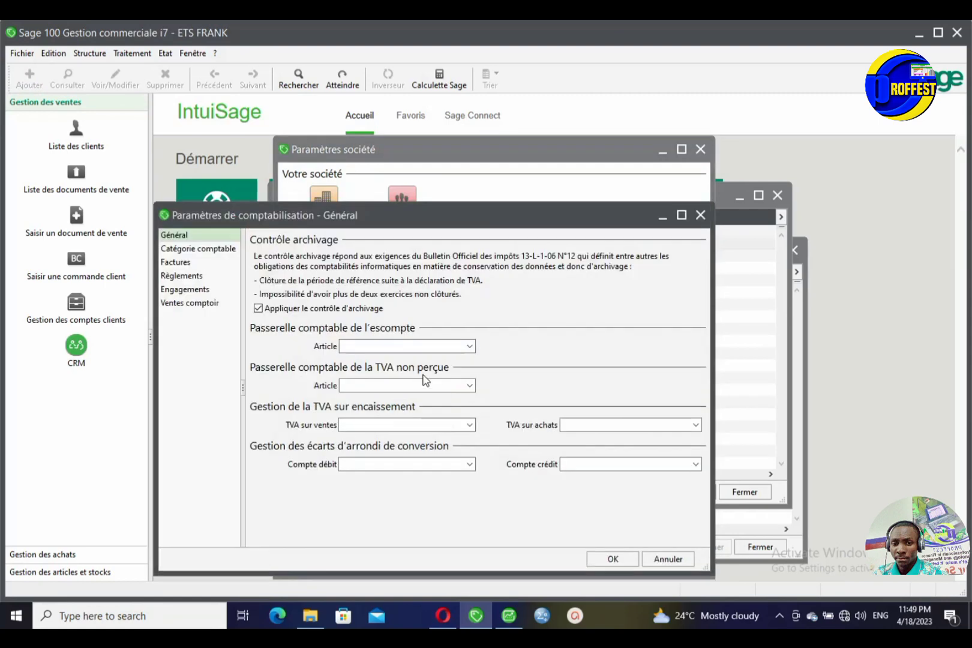
left_click(180, 261)
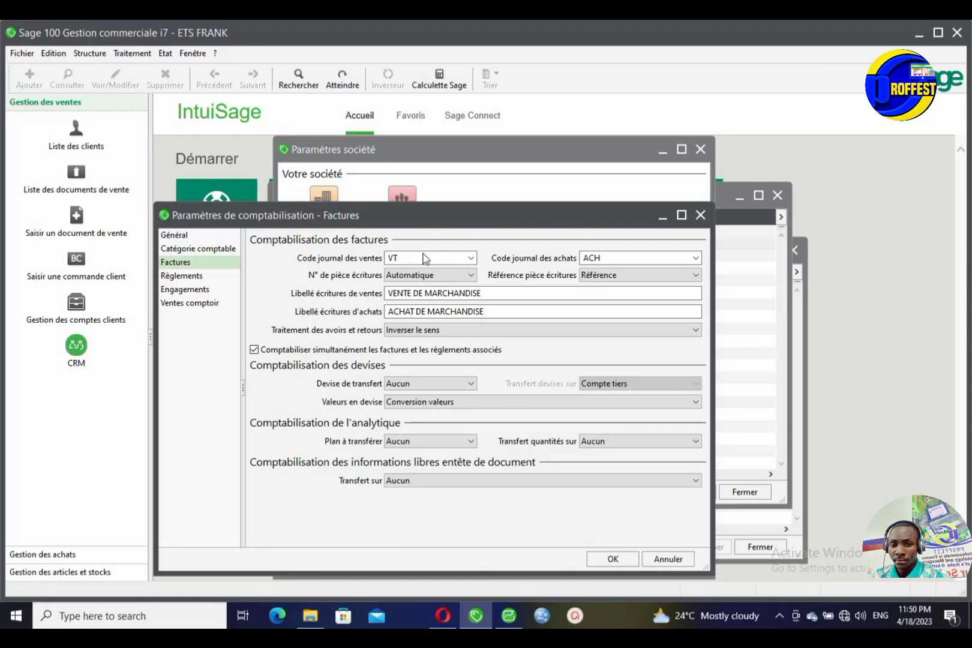
left_click(472, 258)
left_click(474, 259)
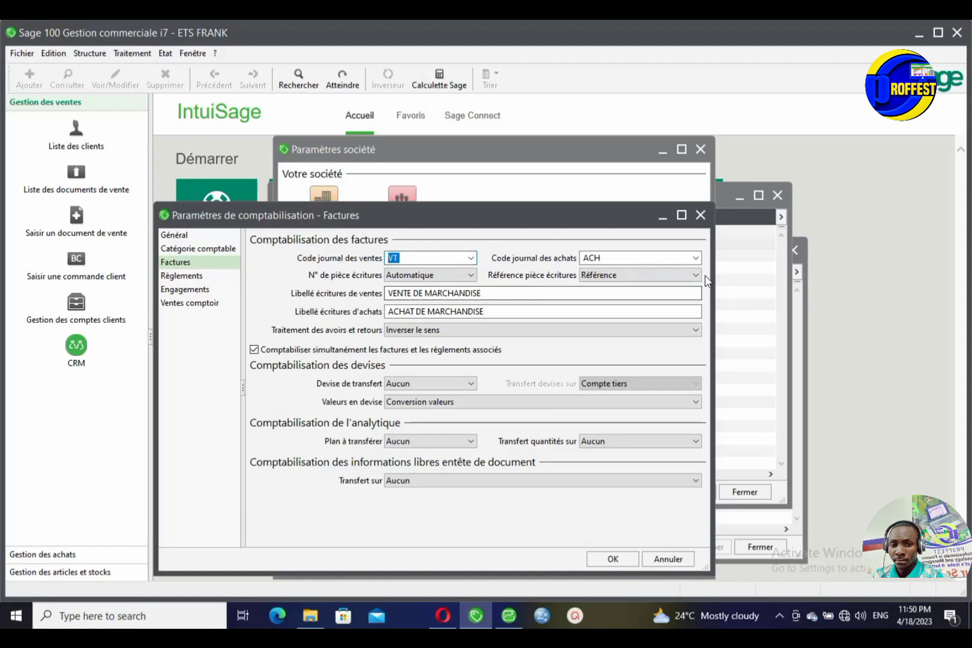
left_click(697, 258)
left_click(700, 262)
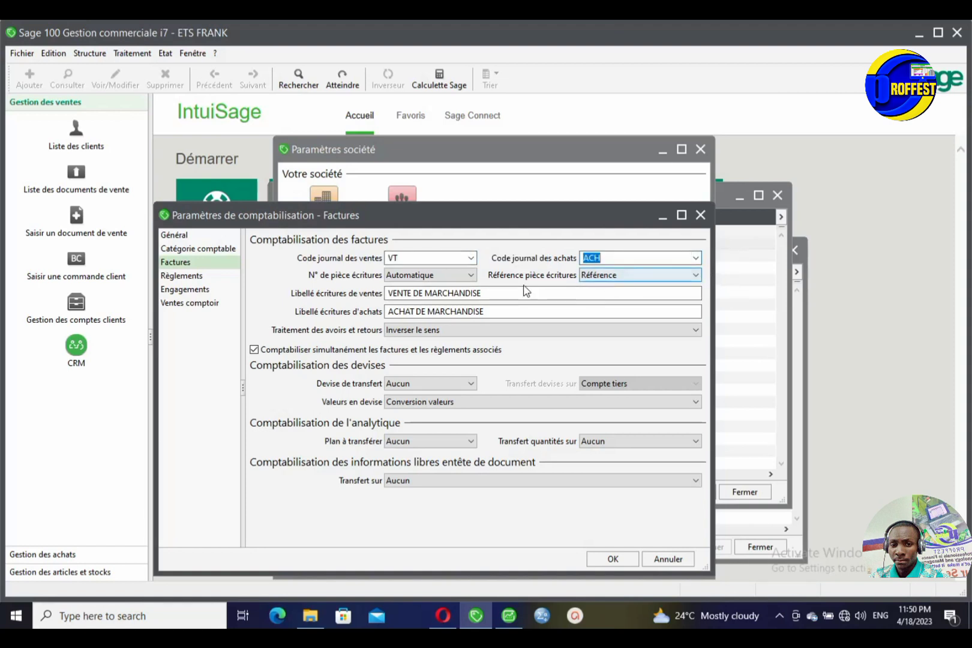
left_click(492, 294)
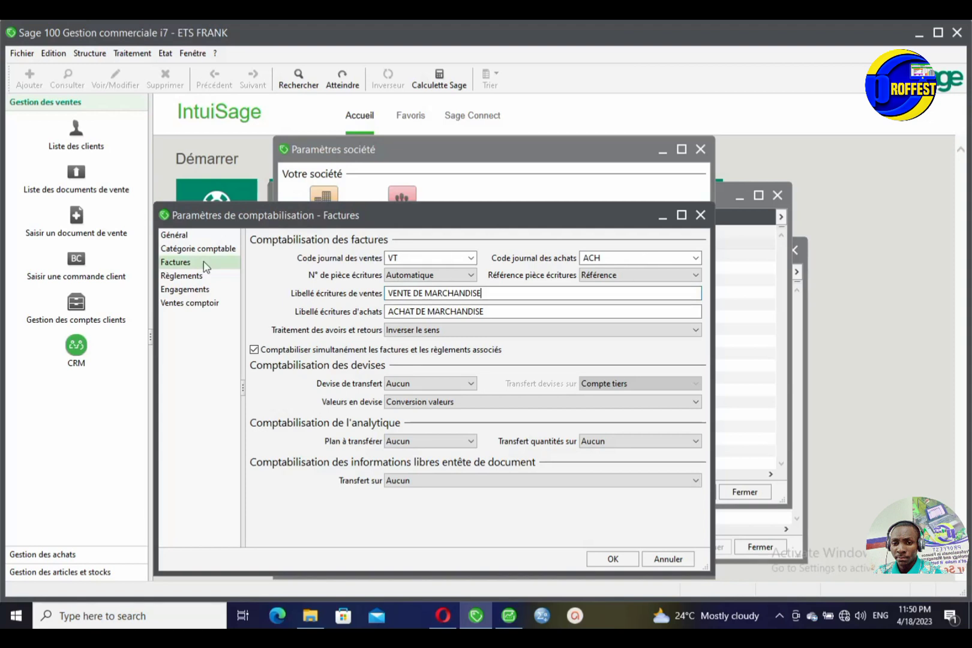
Step: Check the payment posting parameters against the invoice journal codes, and close the accounting parameters
left_click(169, 275)
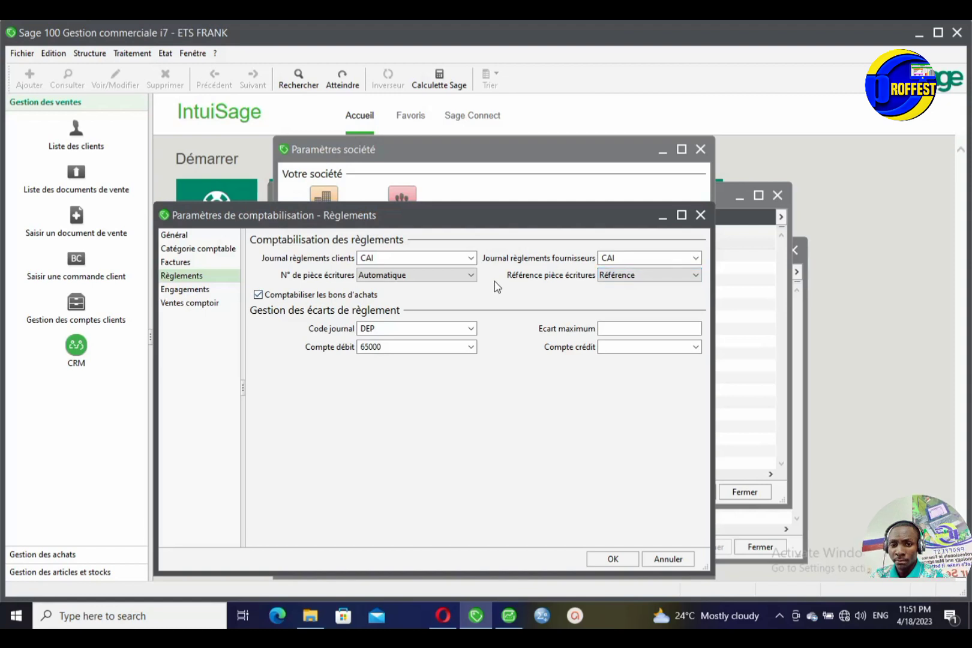
left_click(203, 265)
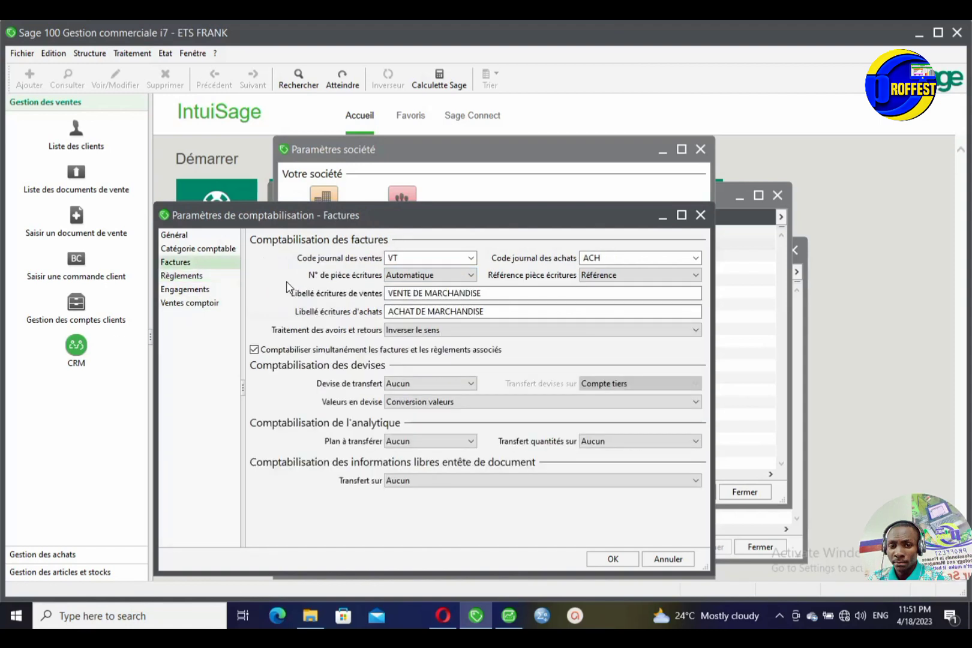
left_click(403, 258)
left_click(635, 256)
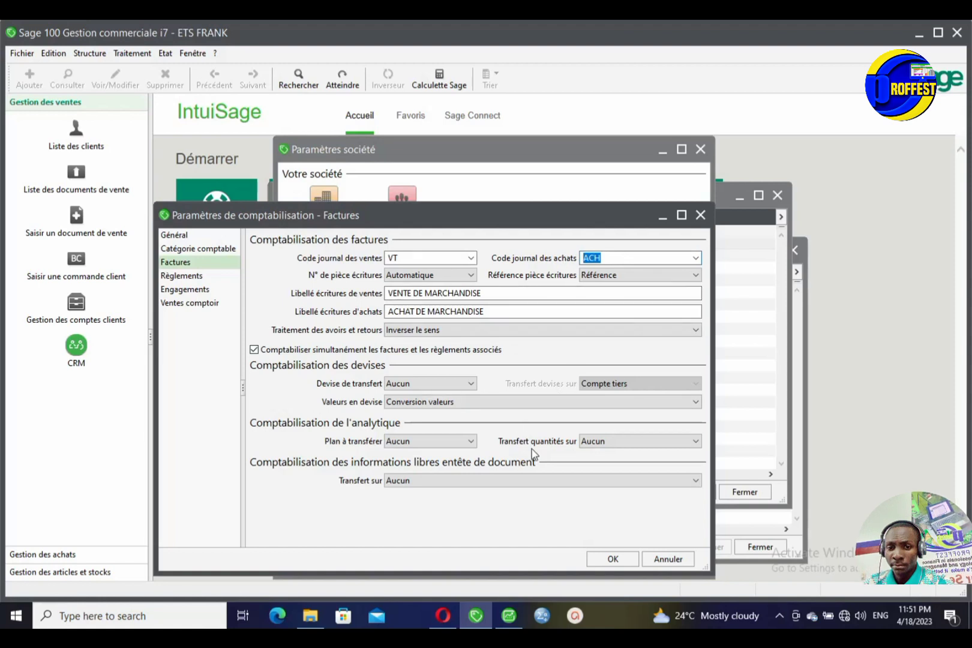
left_click(700, 215)
Step: Return to the purchase documents list, open purchase invoice 2 to view its lines, and close it
left_click(763, 309)
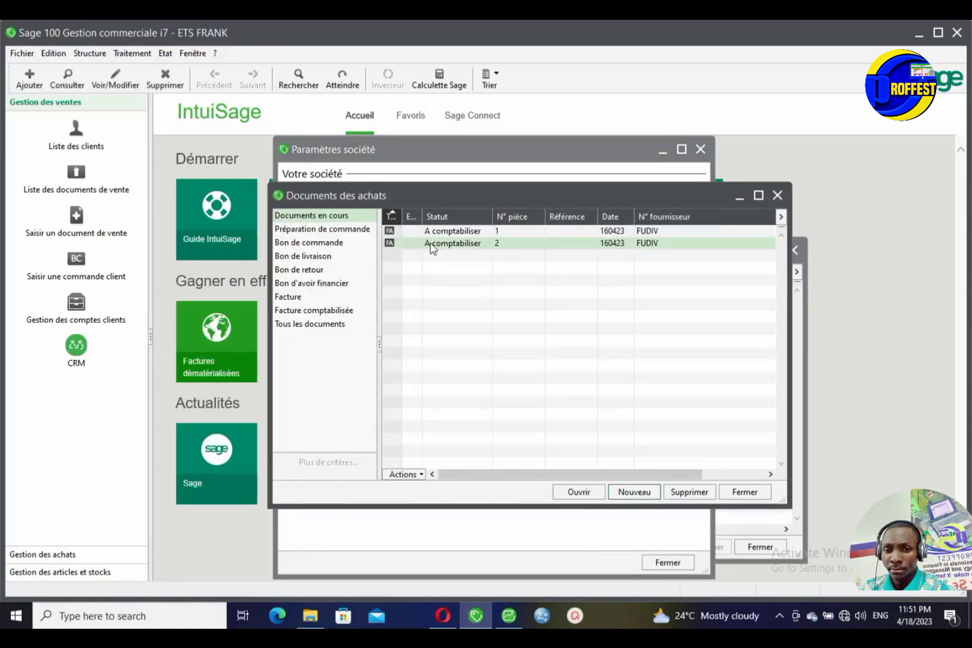
left_click(465, 244)
double_click(465, 243)
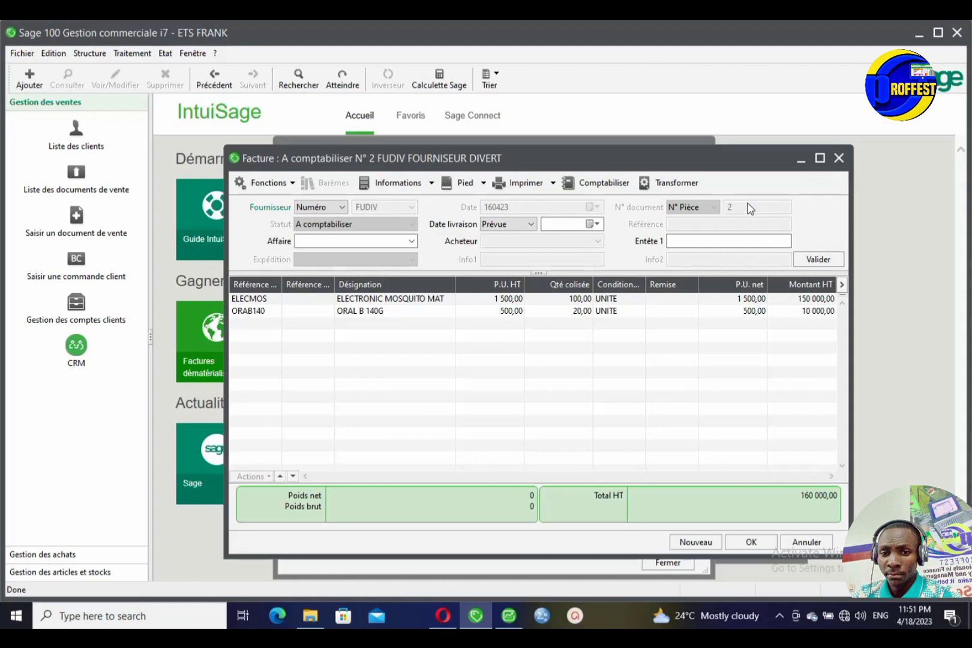
left_click(839, 157)
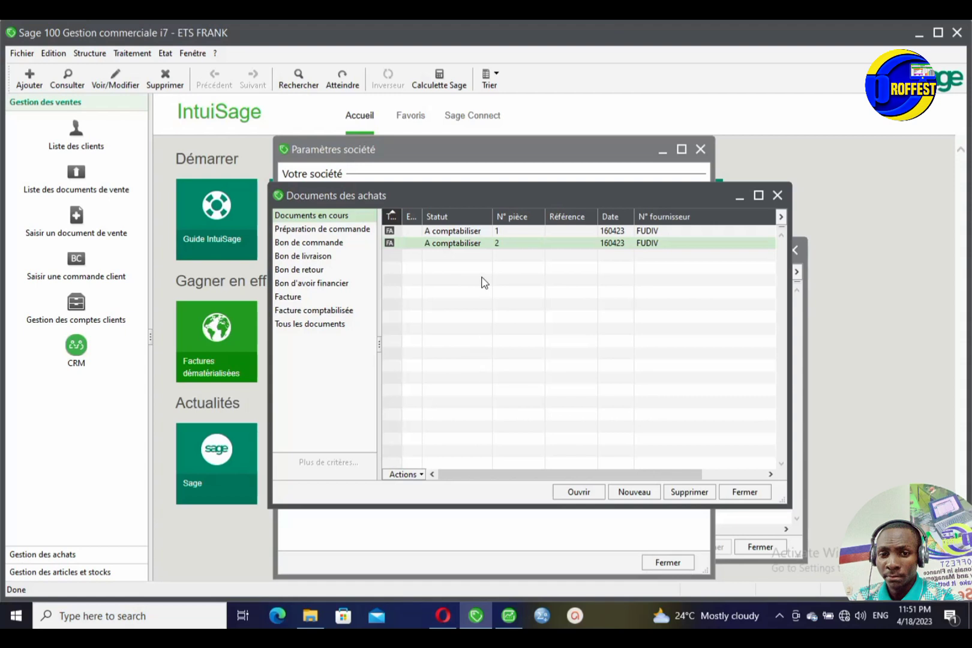
Step: Open the NON item family from the families list and examine its accounting (Comptabilité) parameters
left_click(91, 54)
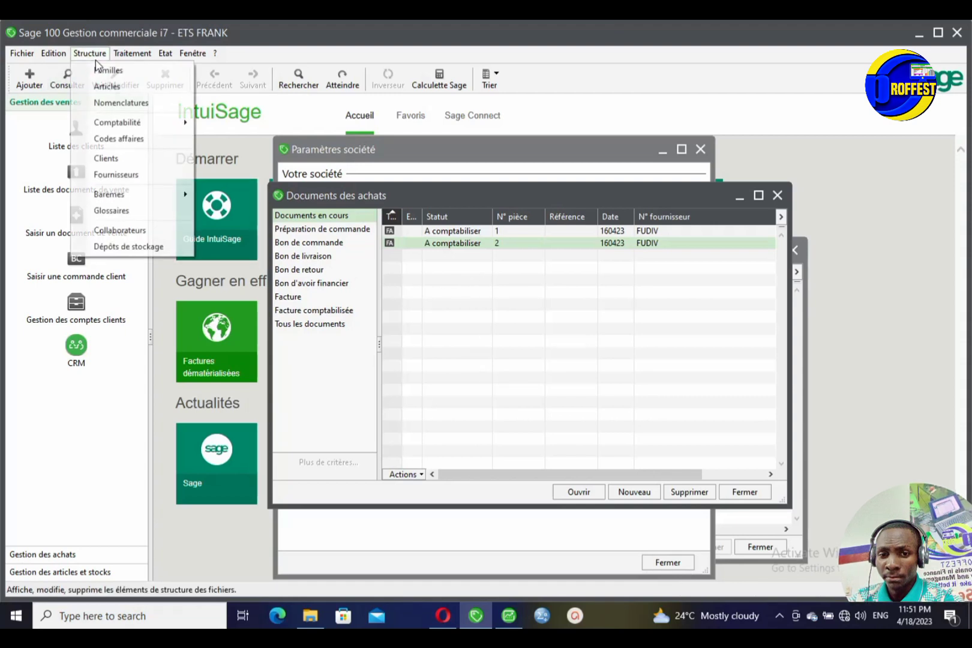
left_click(108, 70)
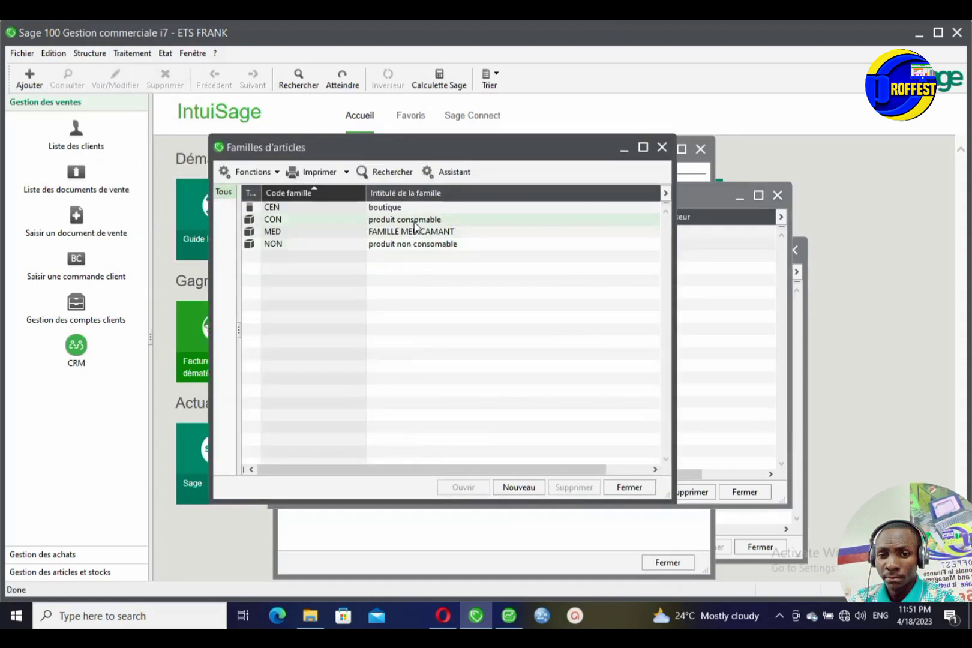
double_click(396, 246)
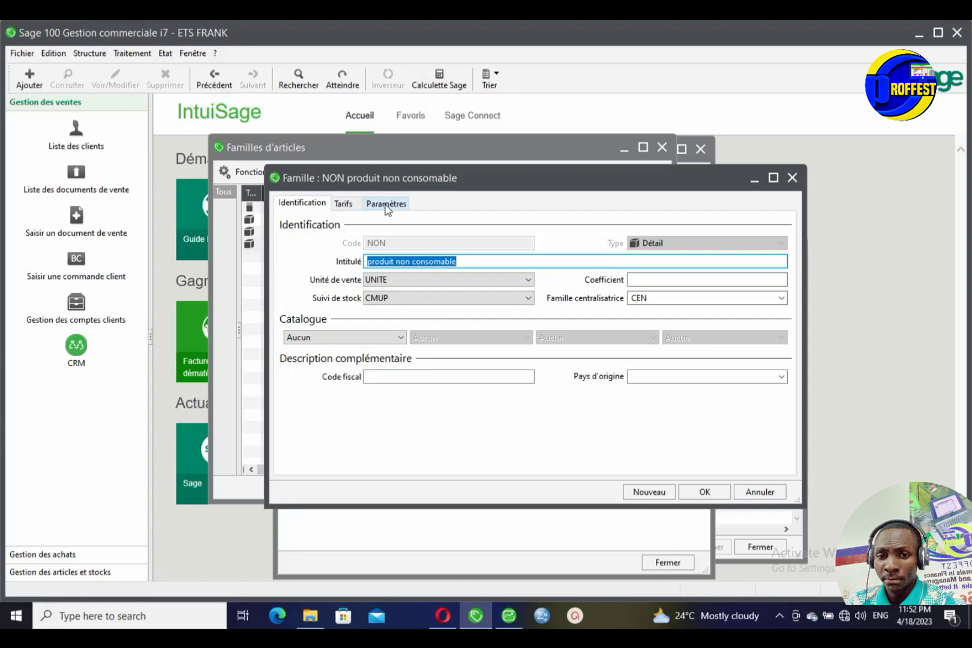
left_click(386, 204)
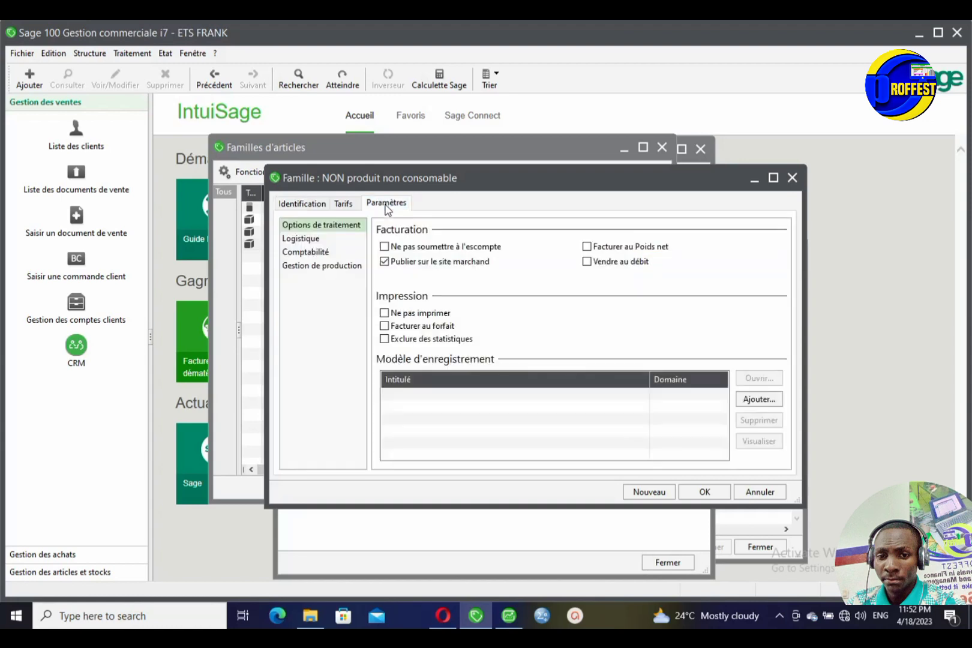
left_click(305, 252)
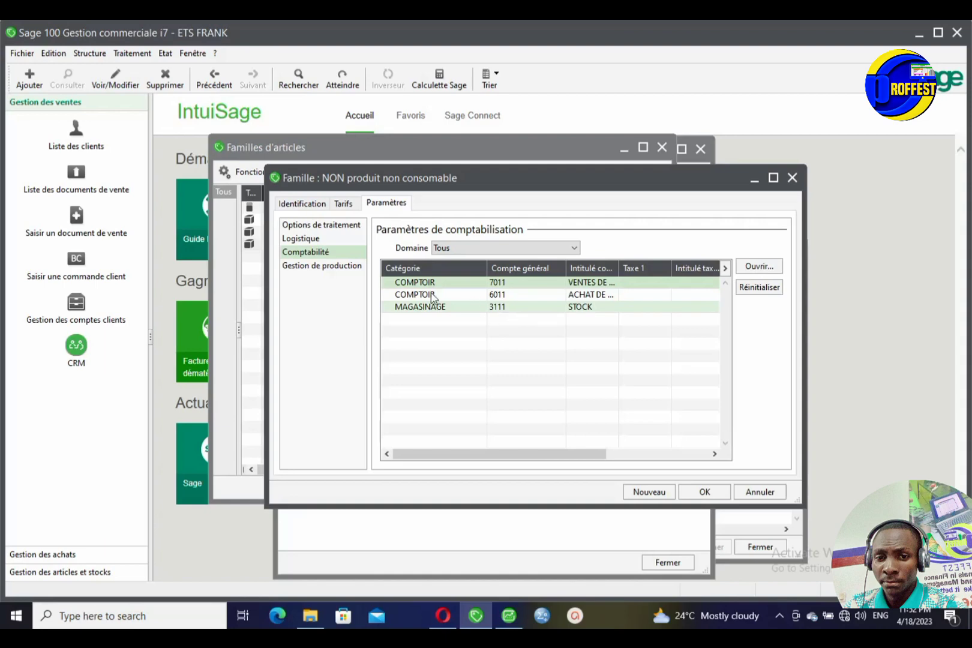
Step: Close the NON family record, the company parameters and the item families list
left_click(449, 542)
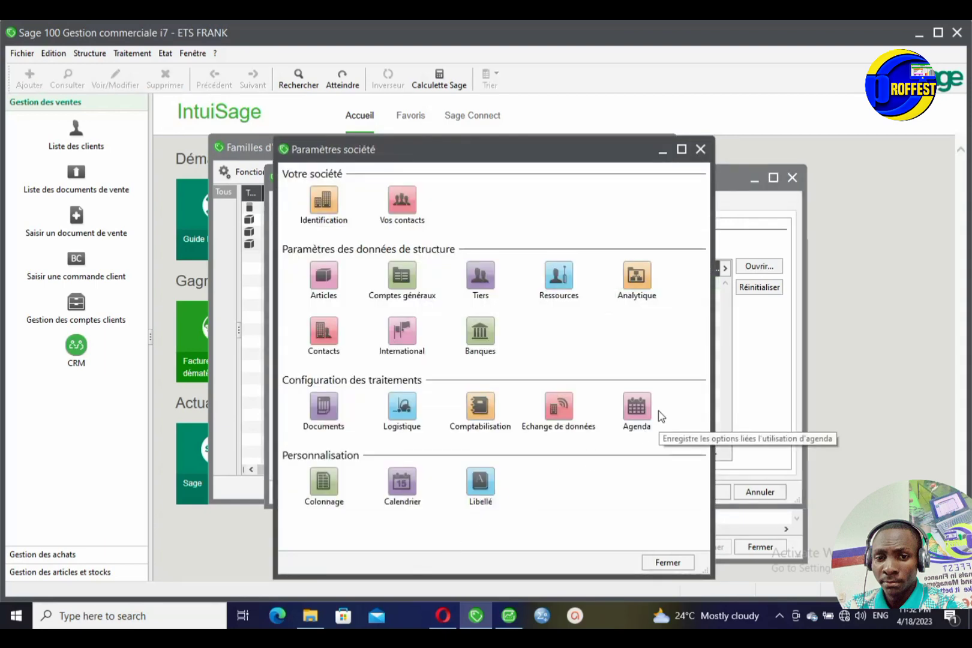
left_click(772, 364)
left_click(795, 179)
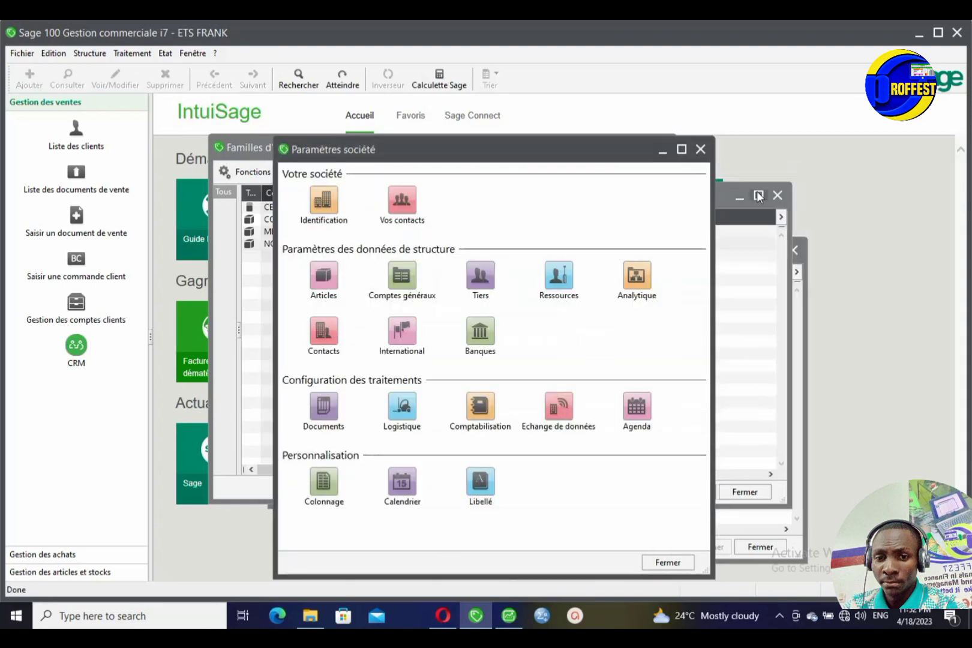
left_click(702, 148)
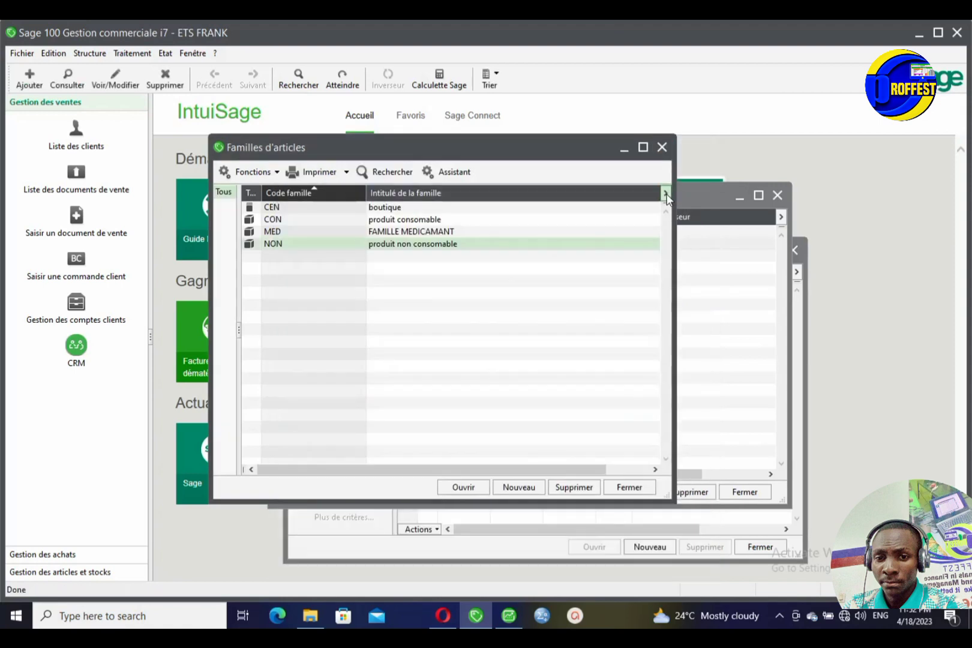
left_click(666, 148)
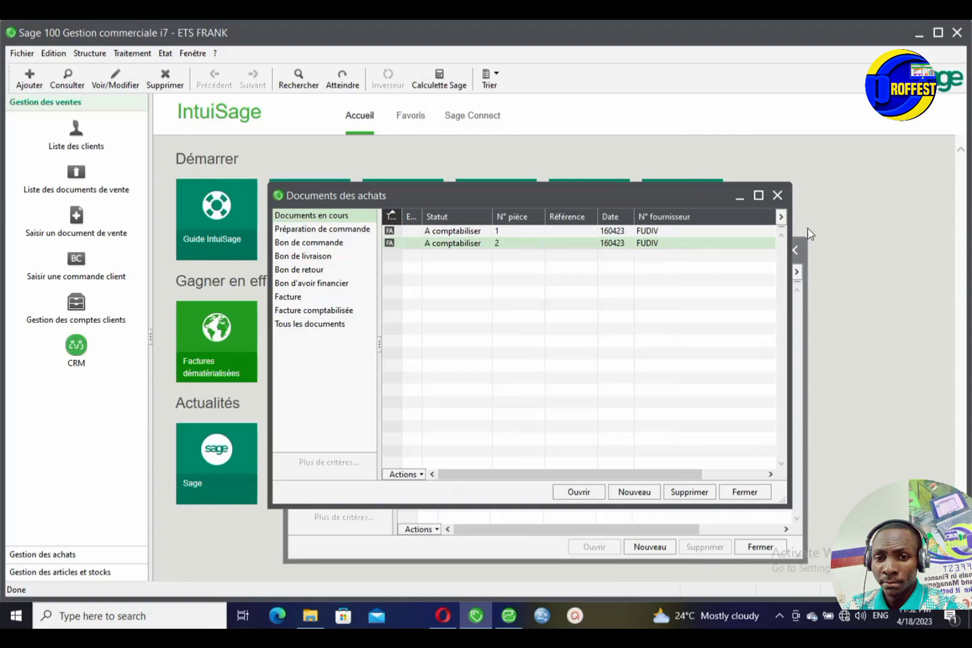
Step: Open the MED item family to check its general account assignments, and close its record
left_click(102, 54)
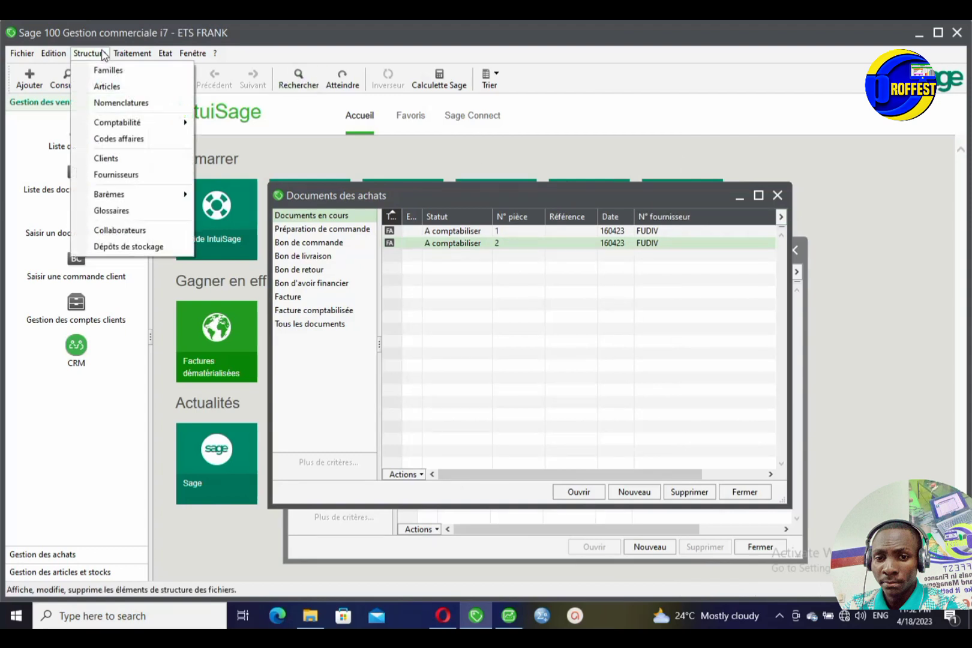
left_click(137, 70)
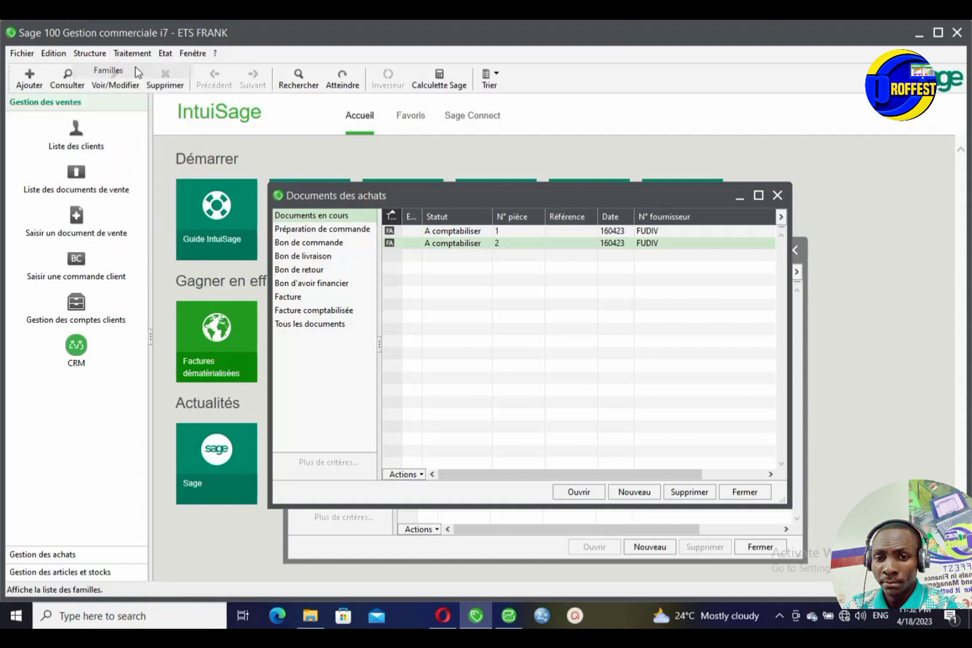
double_click(493, 232)
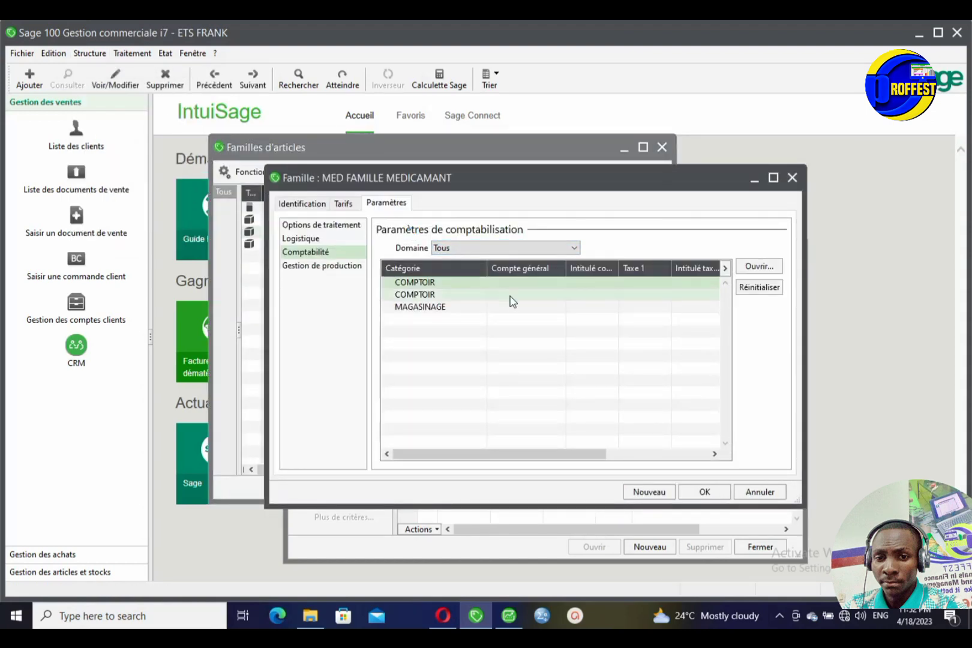
left_click(791, 178)
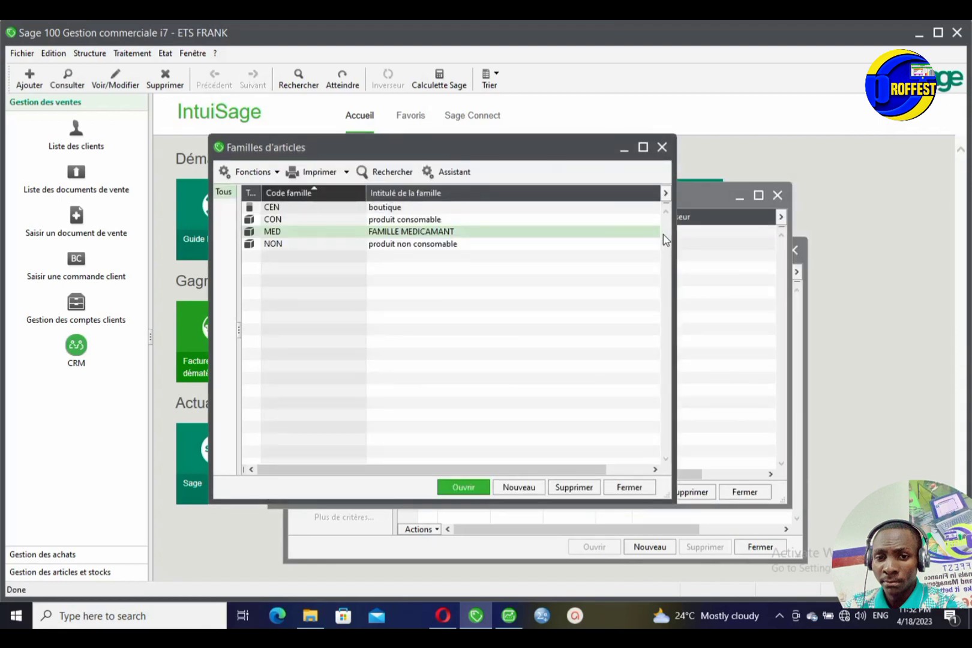
Step: Open article 72H300 from the articles list and check which family it is assigned to
left_click(92, 54)
left_click(99, 84)
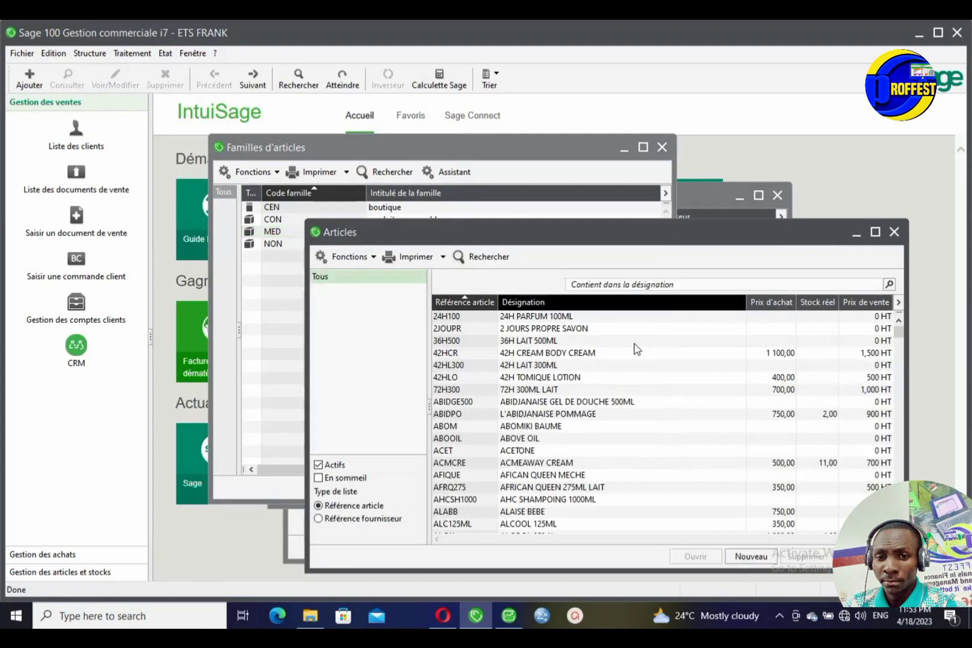
left_click_drag(690, 225, 649, 267)
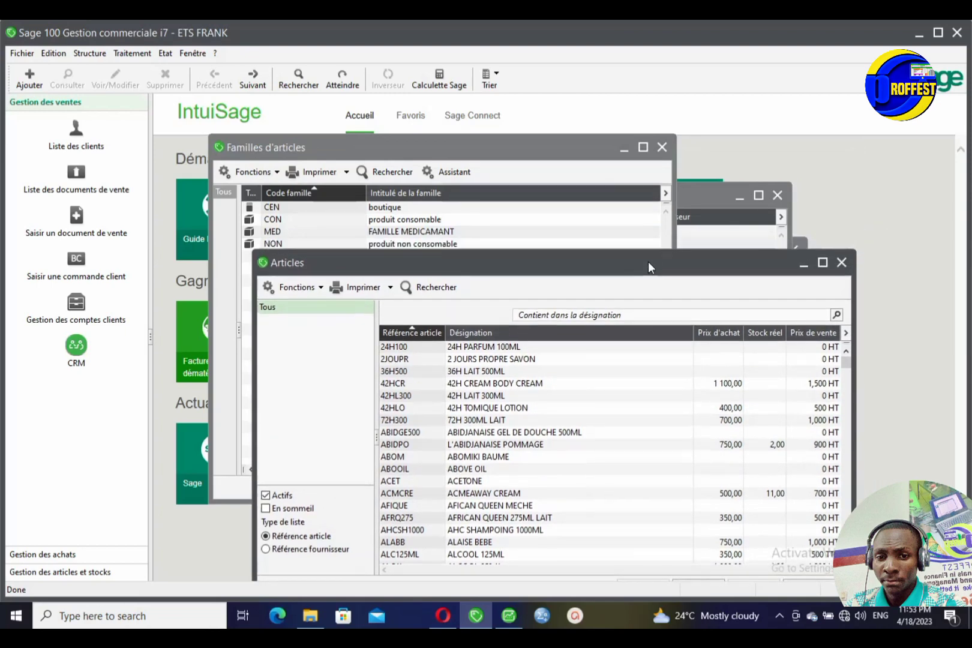
double_click(502, 420)
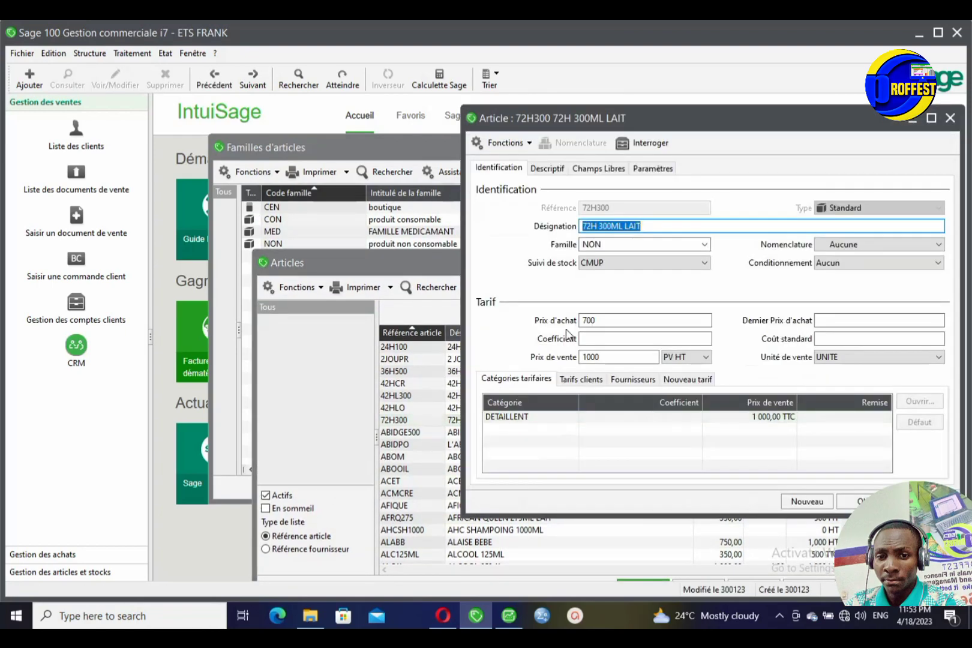
left_click(690, 242)
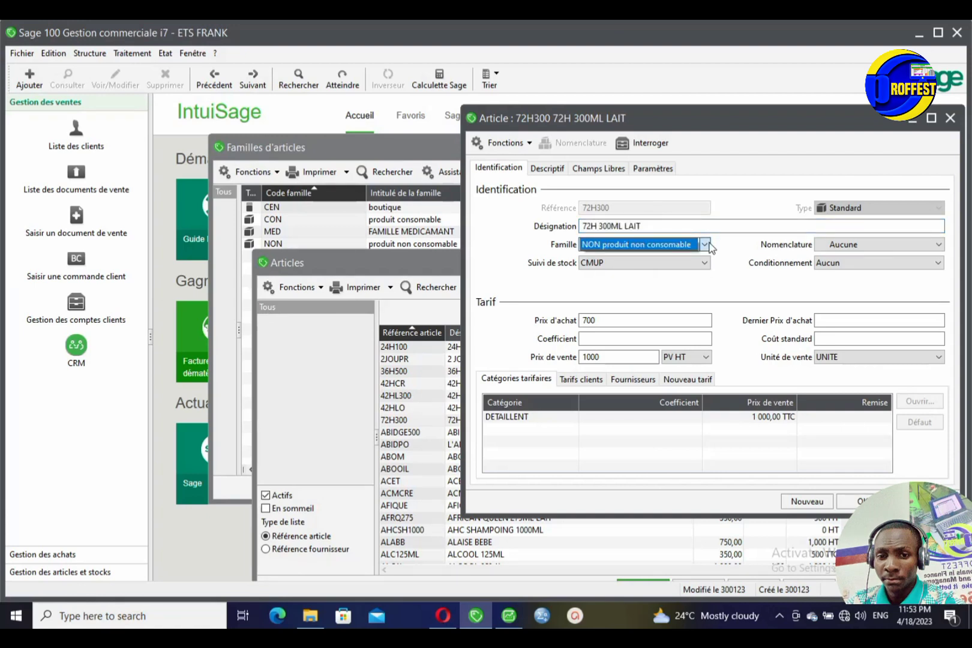
left_click(708, 243)
left_click(708, 245)
left_click(680, 248)
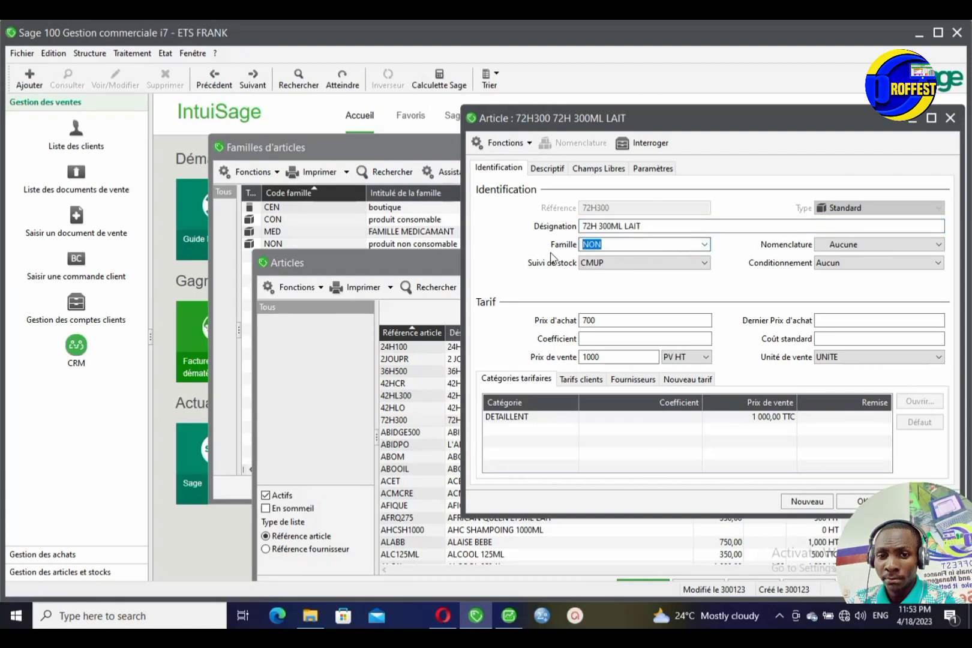
Step: Review article 72H300's accounting parameters, return to its identification page, and close the record
left_click(654, 168)
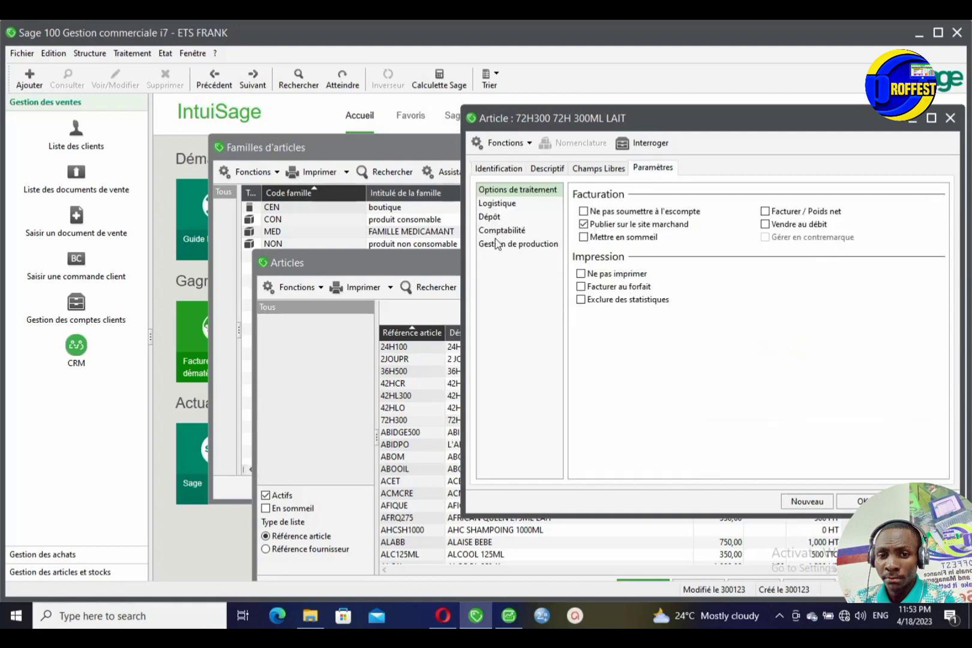
left_click(496, 233)
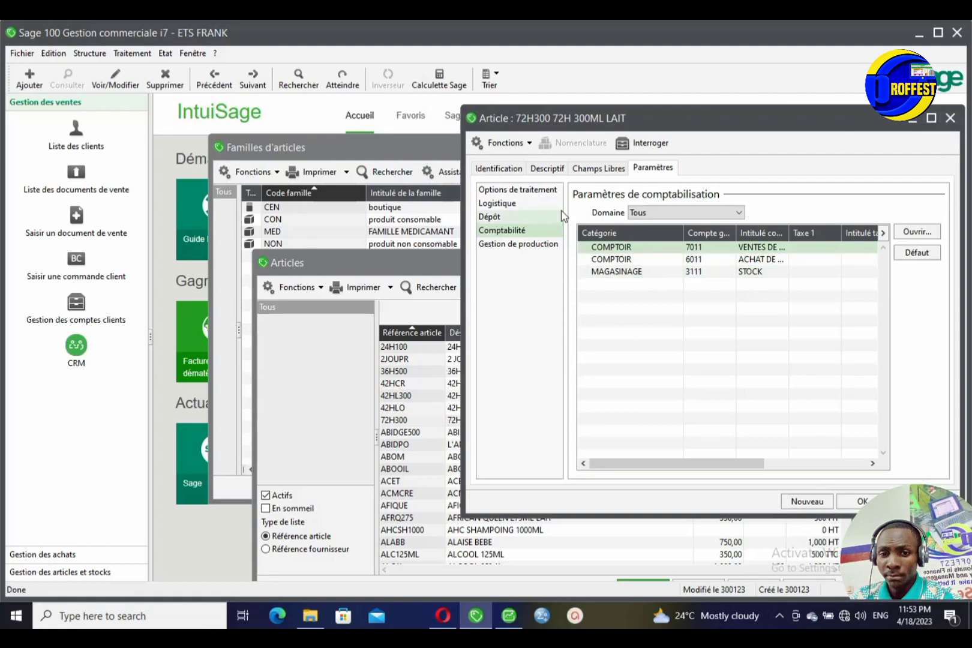
left_click(499, 168)
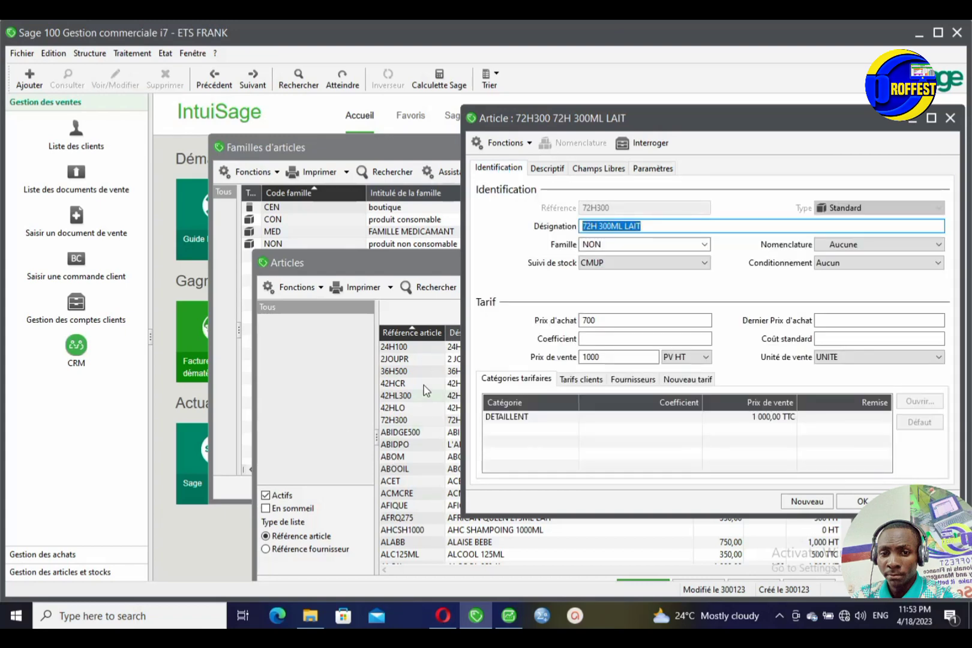
left_click(950, 118)
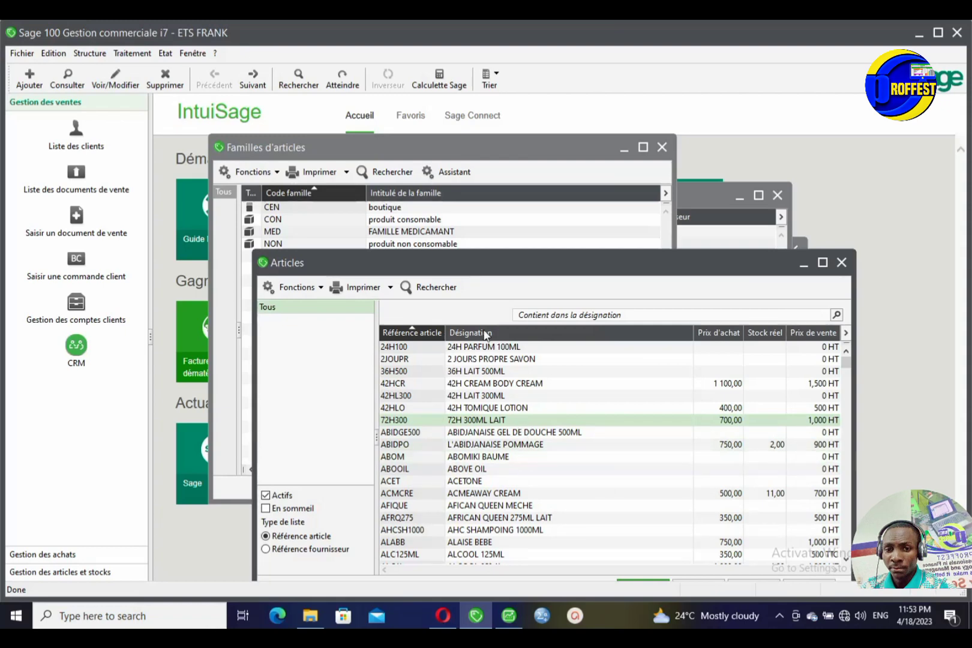
Step: Open article ABOM to check its family and accounting parameters, and close the record
double_click(421, 456)
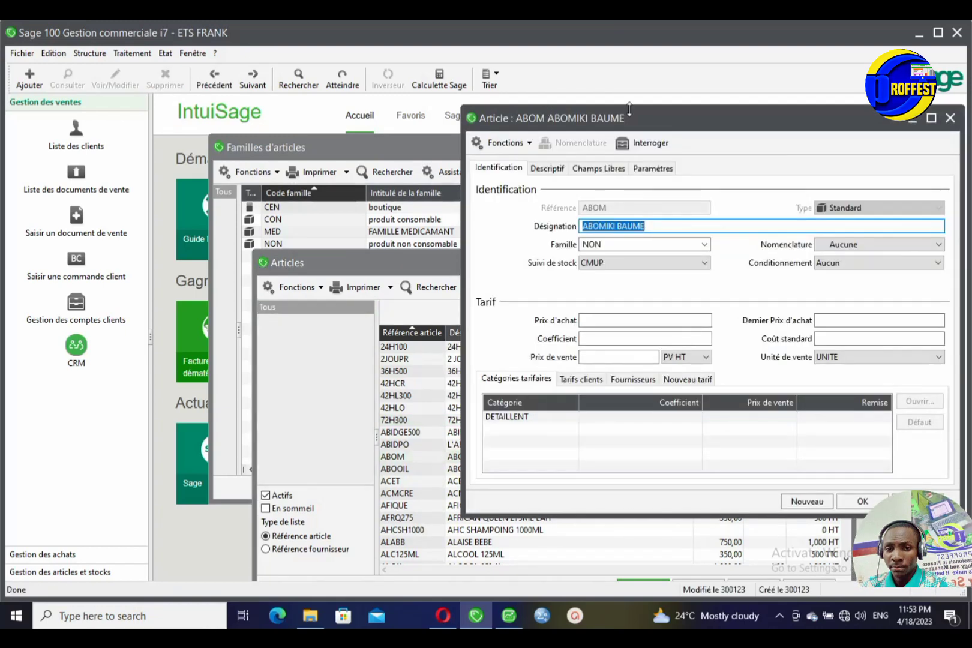
left_click(653, 168)
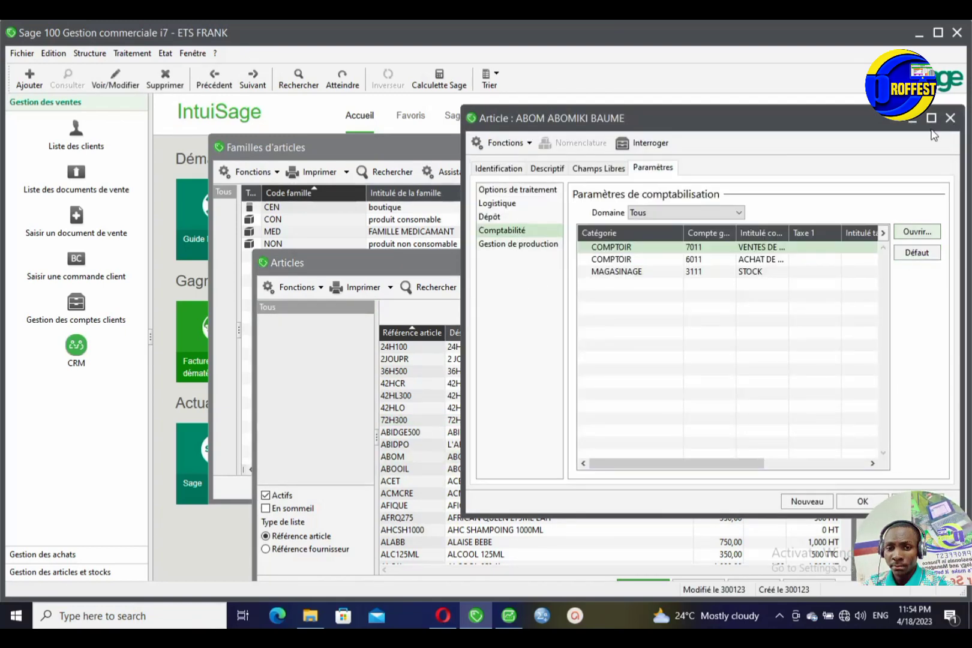
left_click(950, 118)
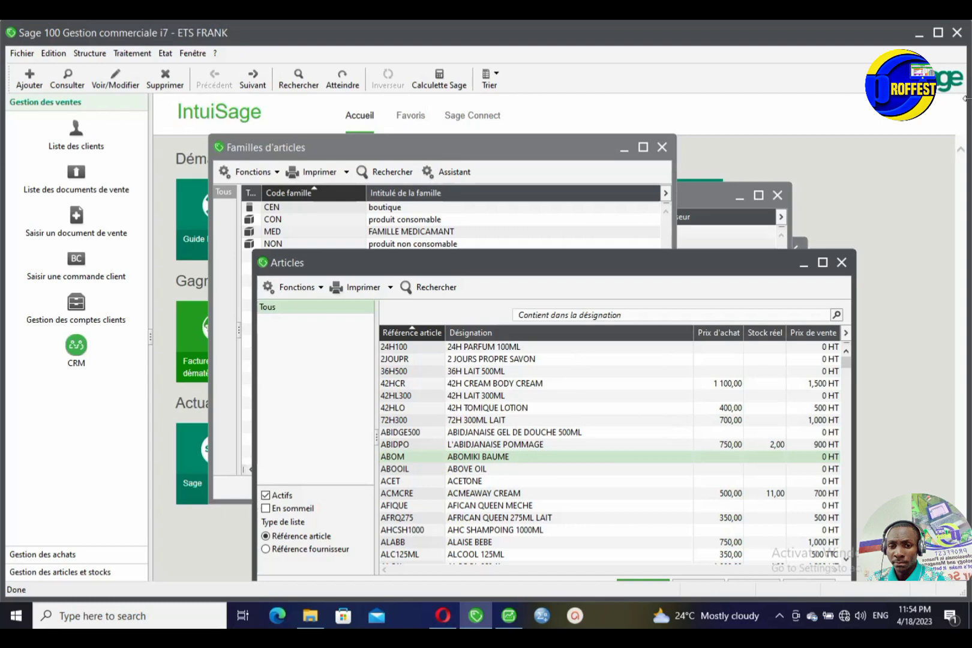
Step: Close the item families, articles and document lists, and close the ETS FRANK commercial file
left_click(662, 149)
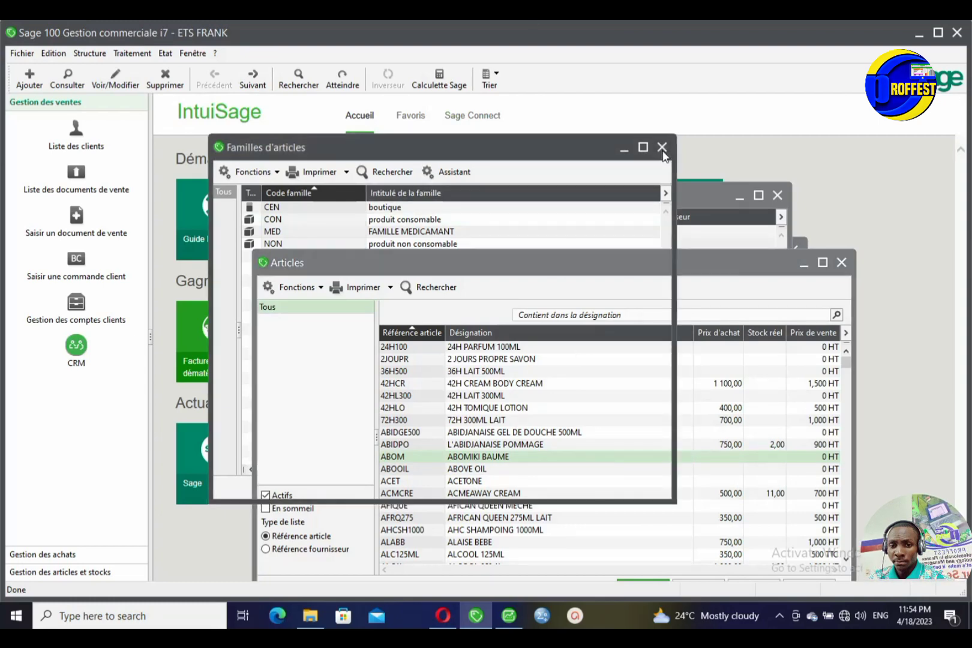
left_click(663, 148)
left_click(842, 263)
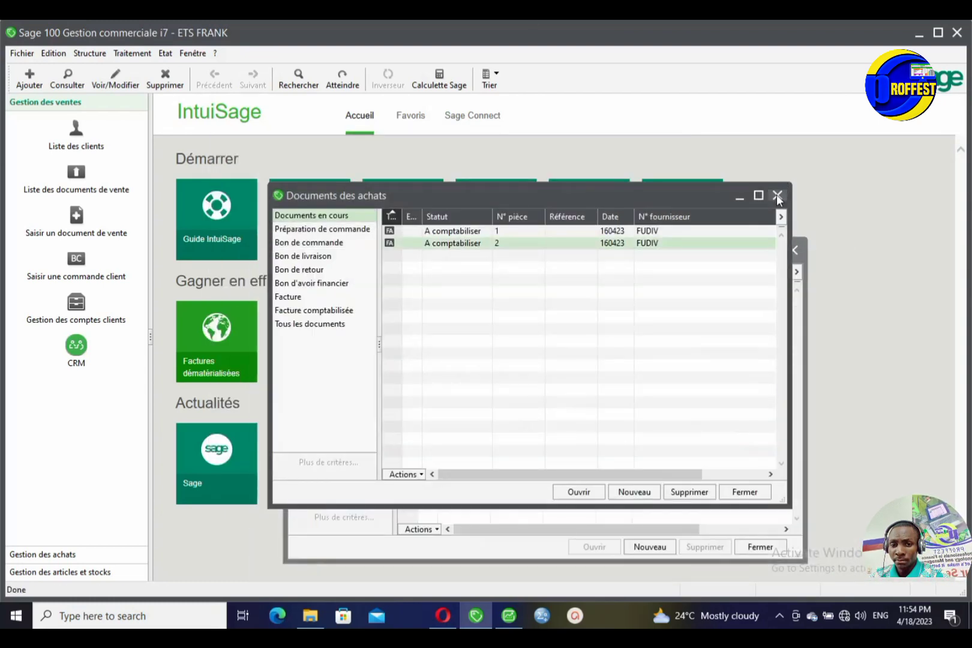
left_click(778, 196)
left_click(792, 250)
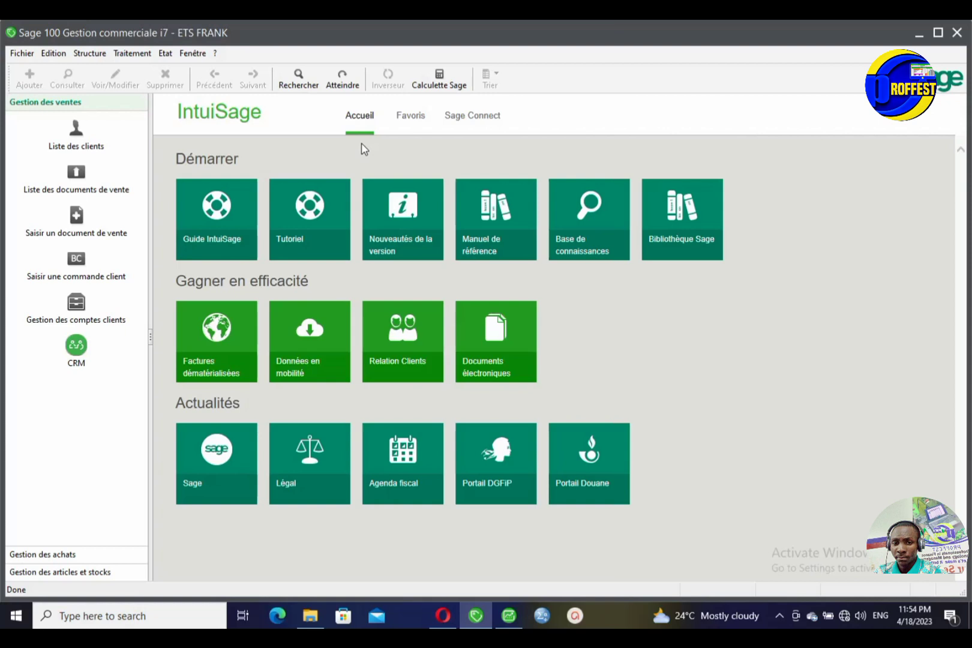
left_click(22, 53)
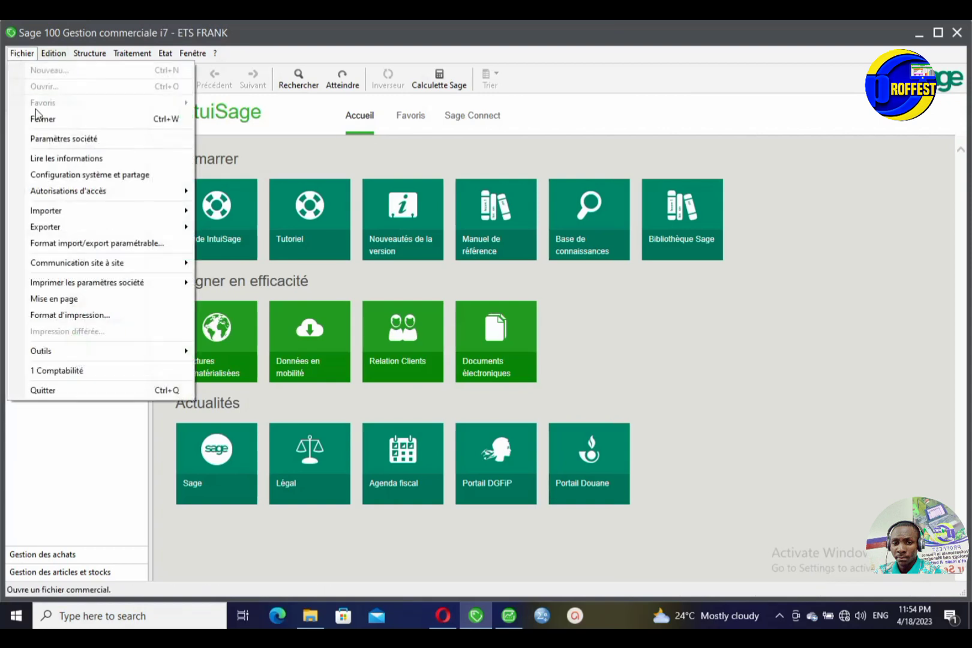
left_click(38, 120)
Step: Switch to Sage 100 Comptabilité and open the accounting file ets frank as administrator with a blank password
mouse_move(564, 590)
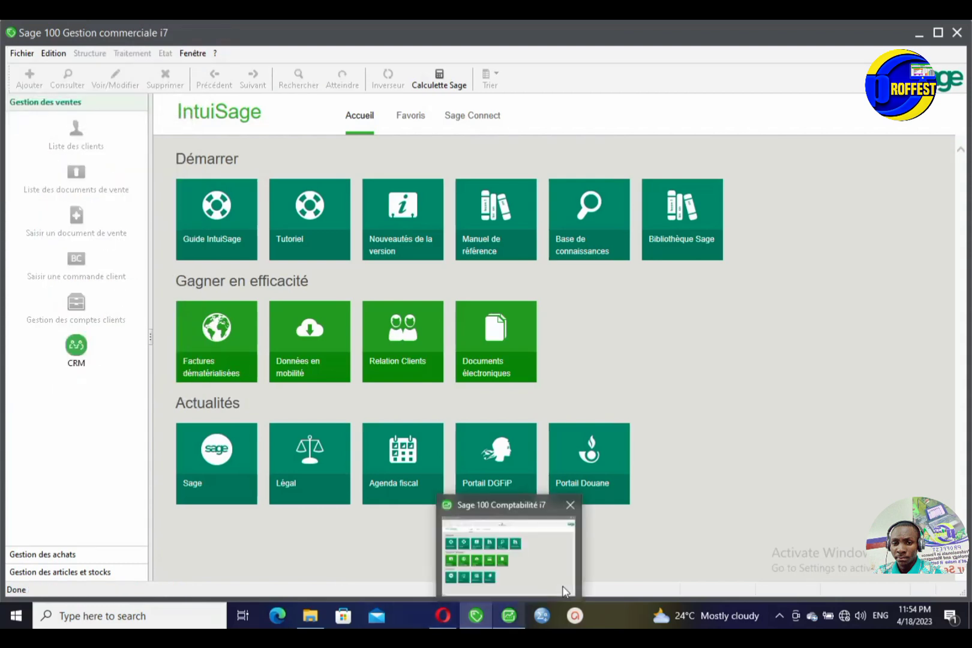
left_click(496, 579)
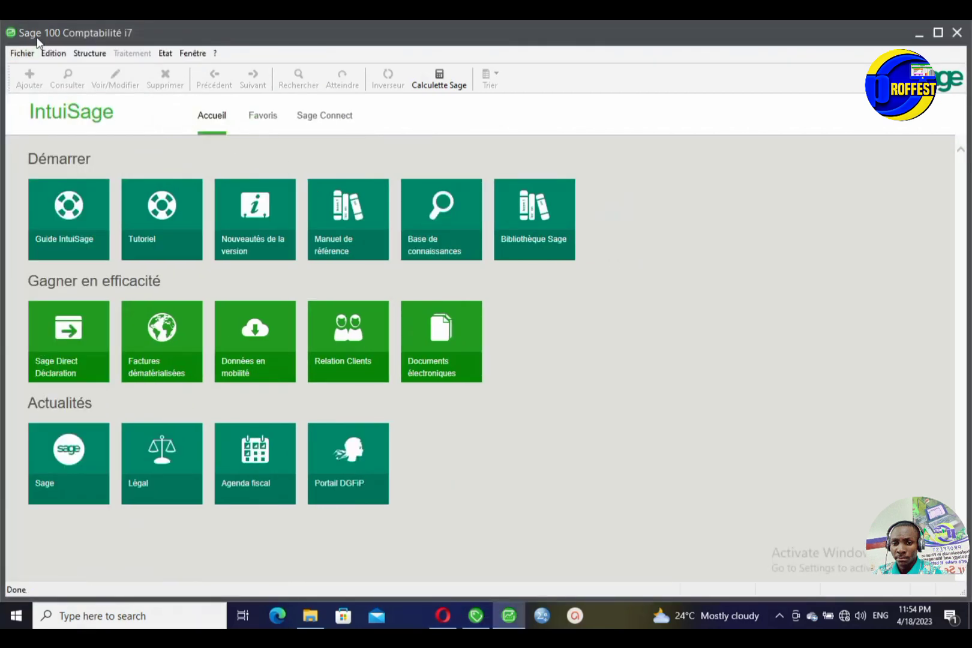
left_click(22, 53)
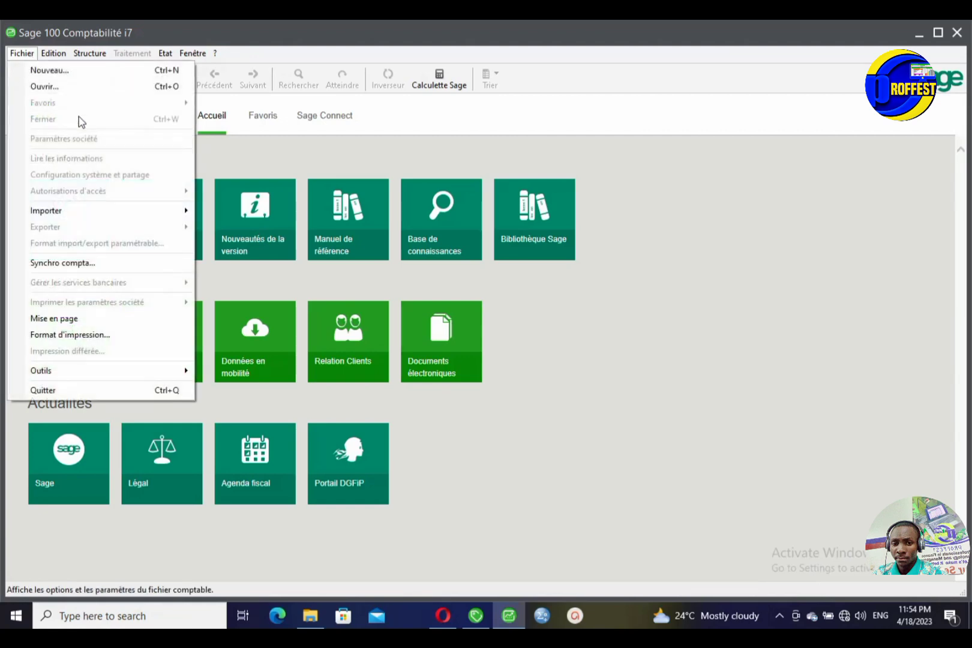
left_click(78, 88)
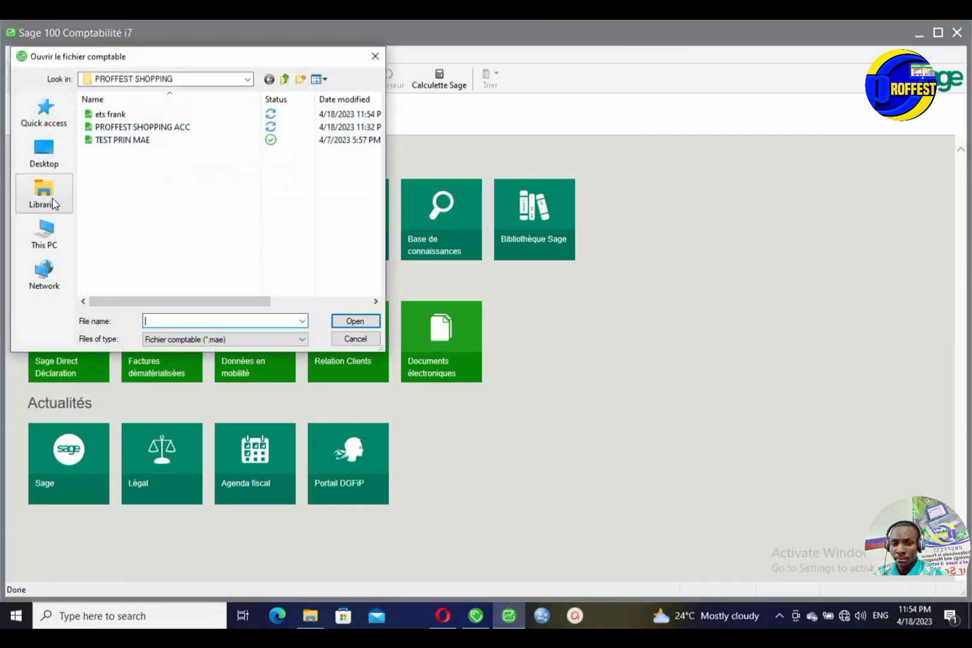
left_click(109, 116)
double_click(109, 116)
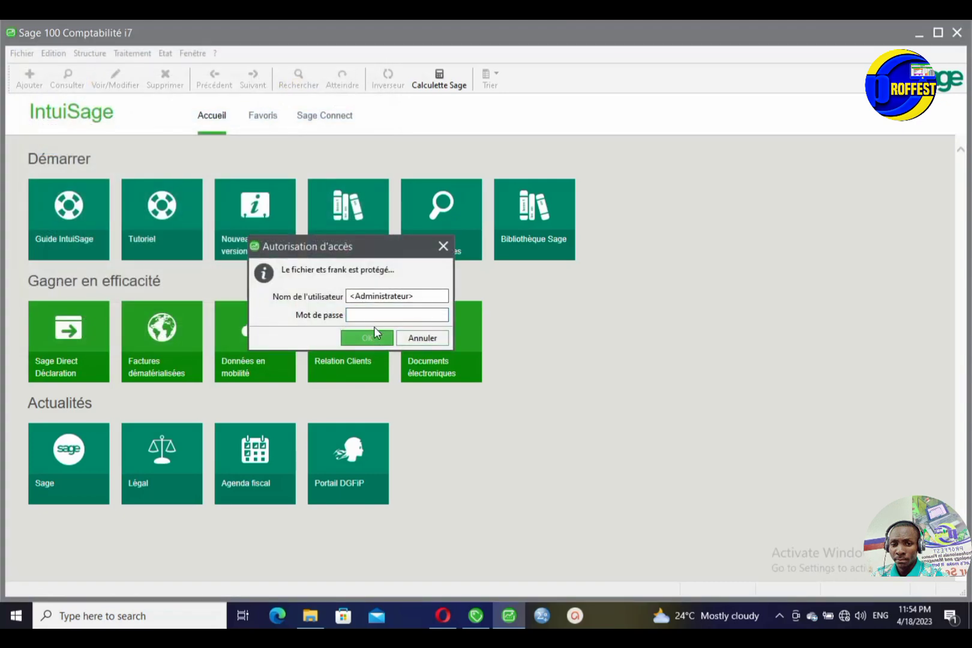
left_click(371, 338)
Step: Open the entry journals list and examine all 2023 periods, from January to December, for journals holding entries
left_click(132, 53)
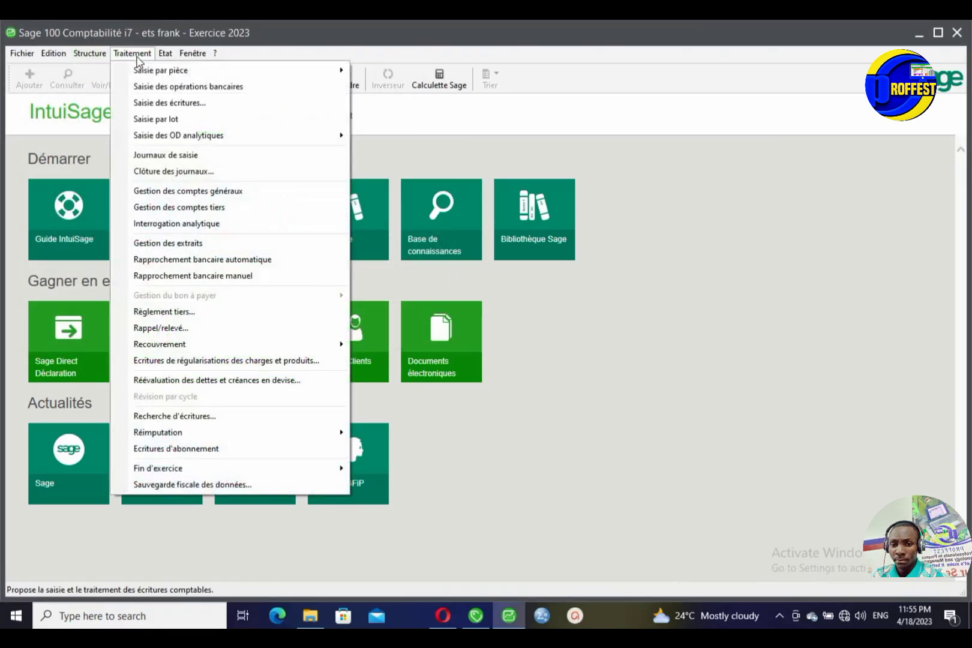
left_click(176, 156)
scroll(312, 289, "down", 14)
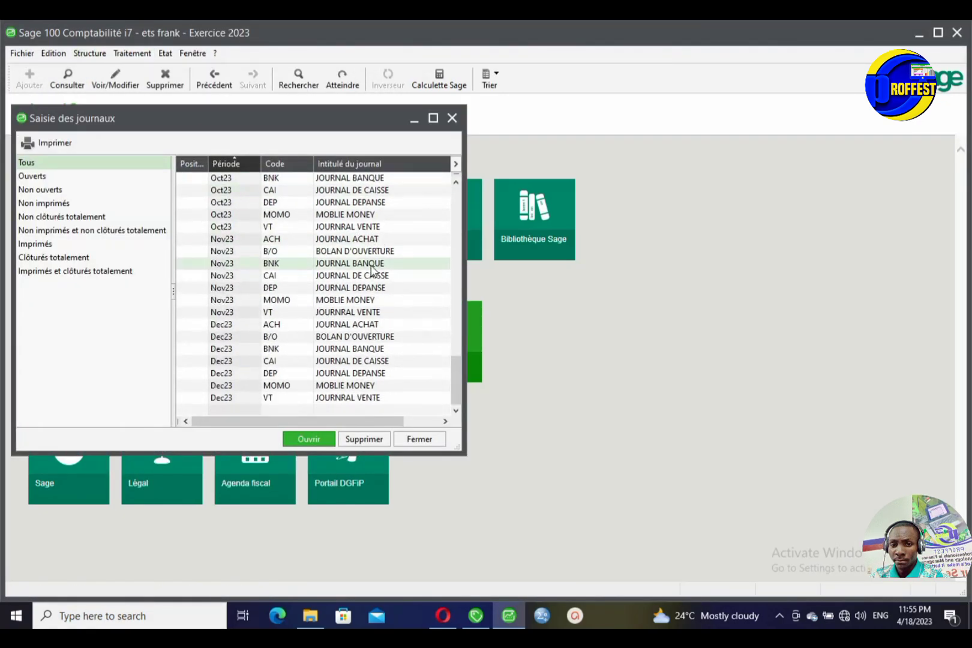
scroll(366, 264, "up", 9)
scroll(348, 264, "up", 10)
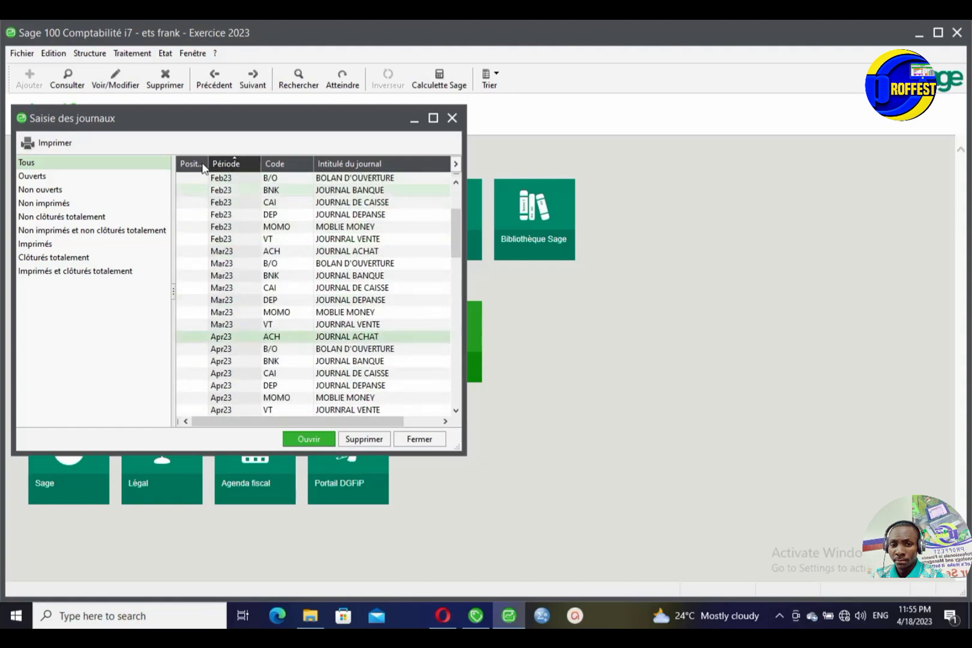
scroll(269, 180, "up", 3)
left_click(269, 177)
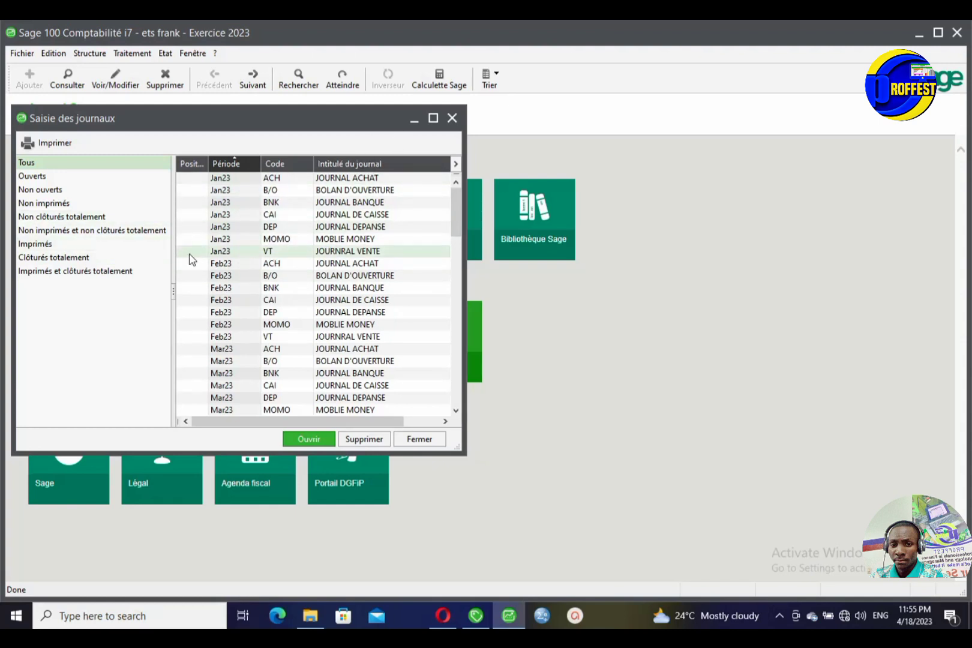
scroll(300, 351, "down", 19)
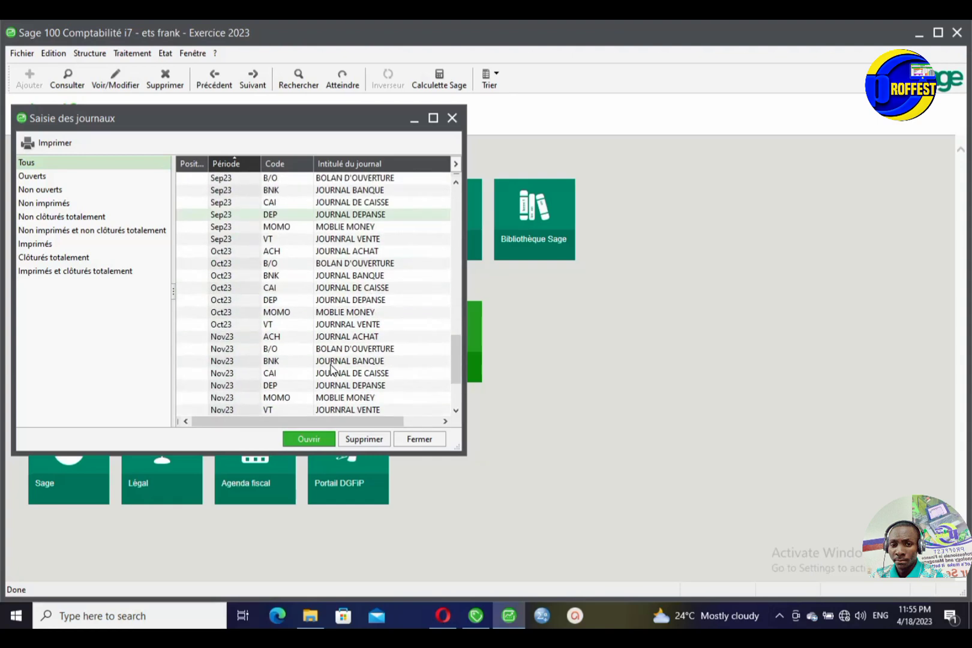
scroll(332, 375, "down", 3)
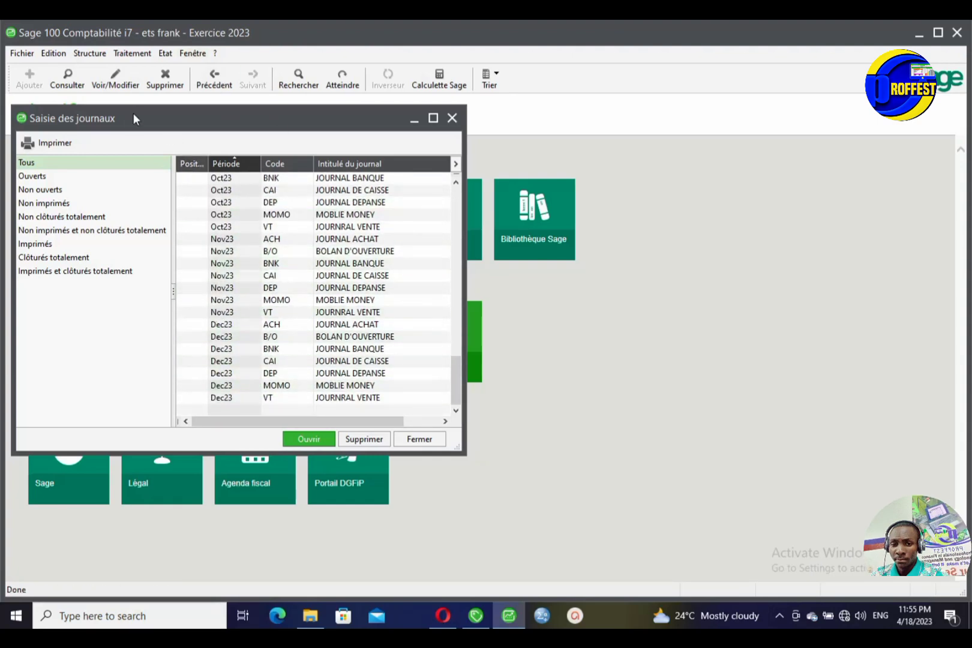
left_click_drag(132, 118, 300, 139)
scroll(418, 256, "up", 2)
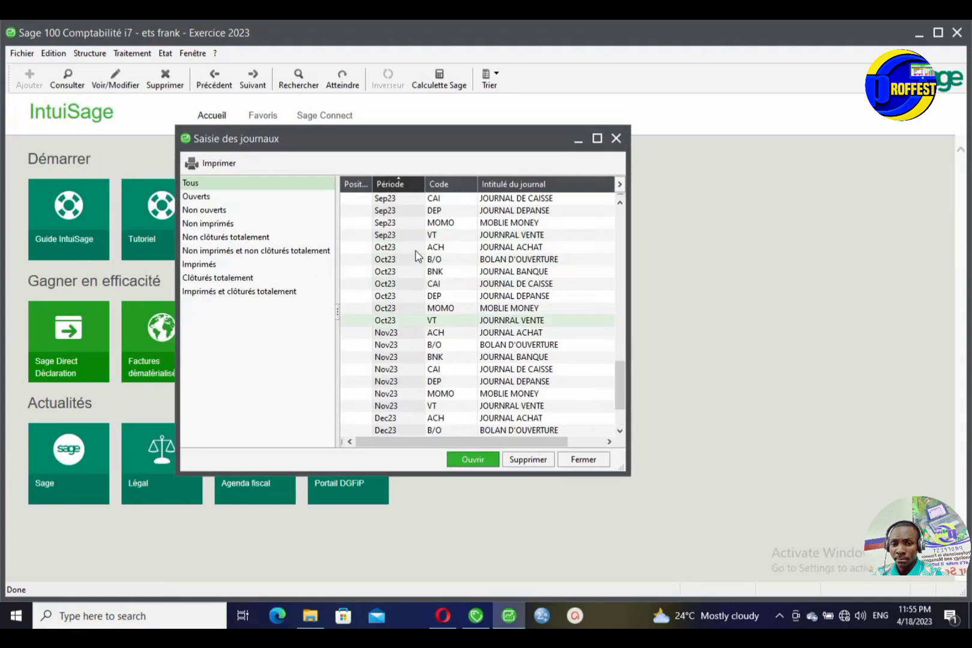
scroll(418, 256, "up", 5)
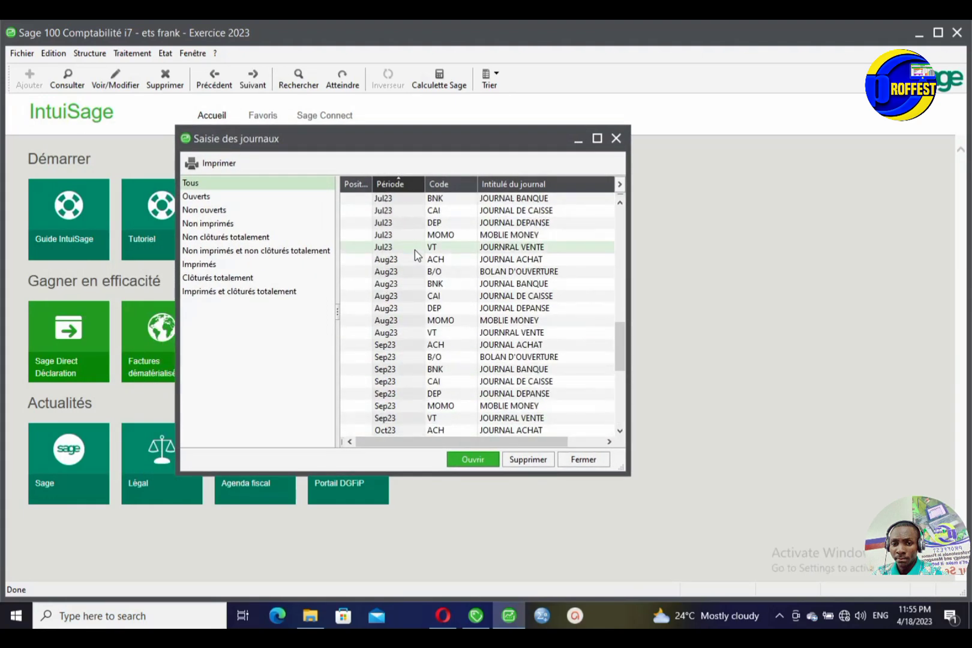
scroll(418, 256, "up", 15)
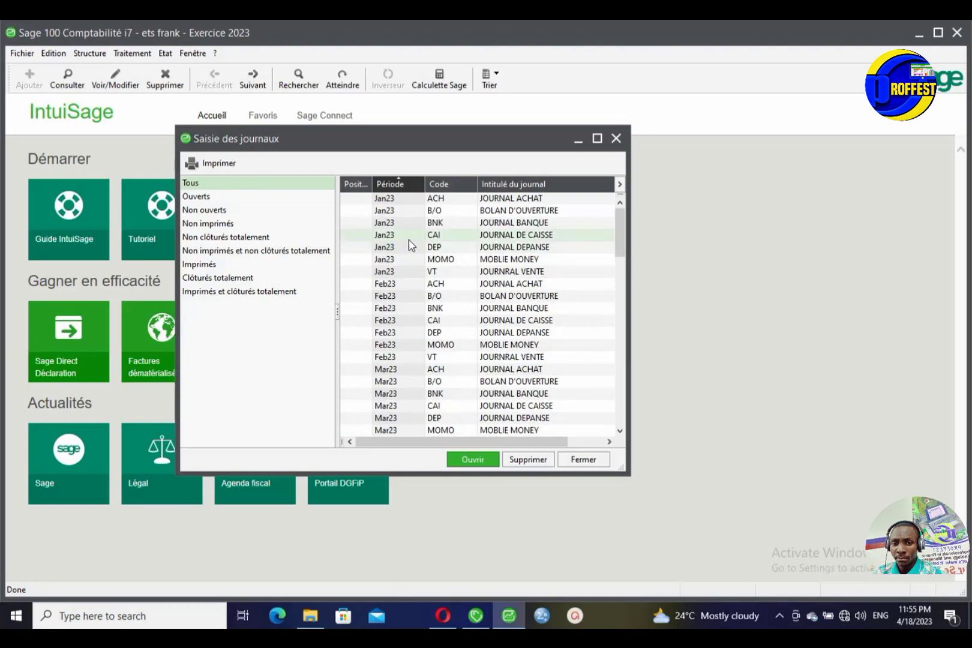
Step: Close the entry journals list and close the ets frank accounting file
left_click(617, 139)
left_click(23, 54)
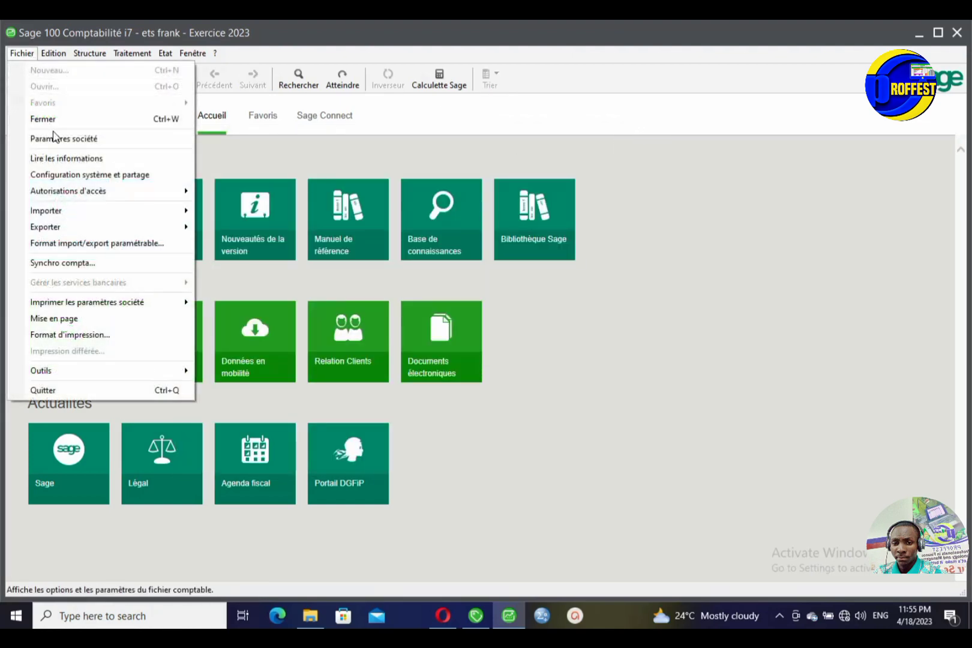
left_click(46, 122)
left_click(19, 54)
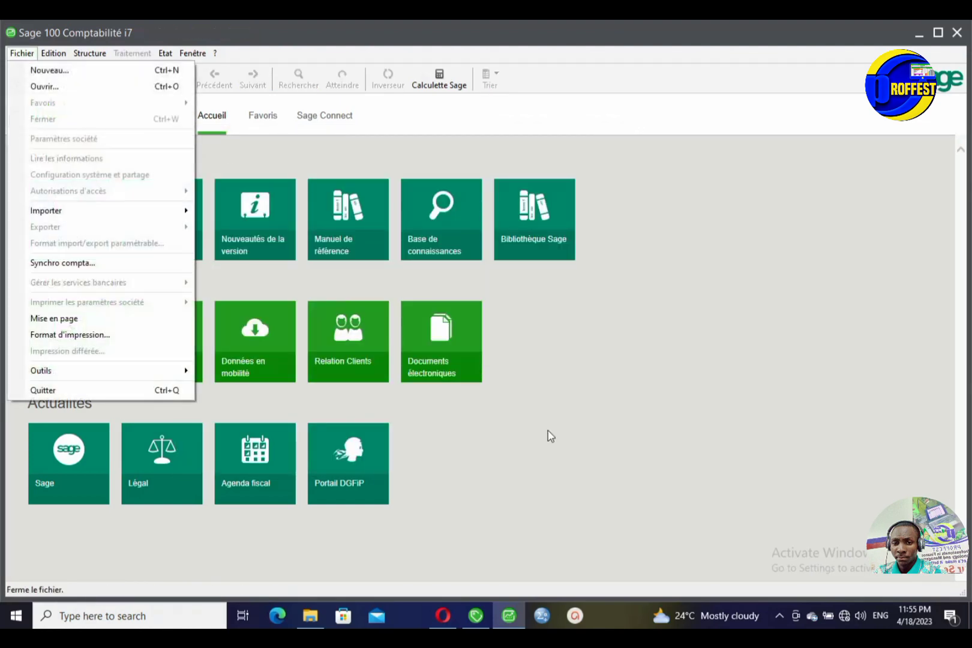
Step: Switch to Sage 100 Gestion commerciale and open the ETS FRANK file as administrator with a blank password, accepting to continue with unlinked files
mouse_move(516, 605)
left_click(489, 552)
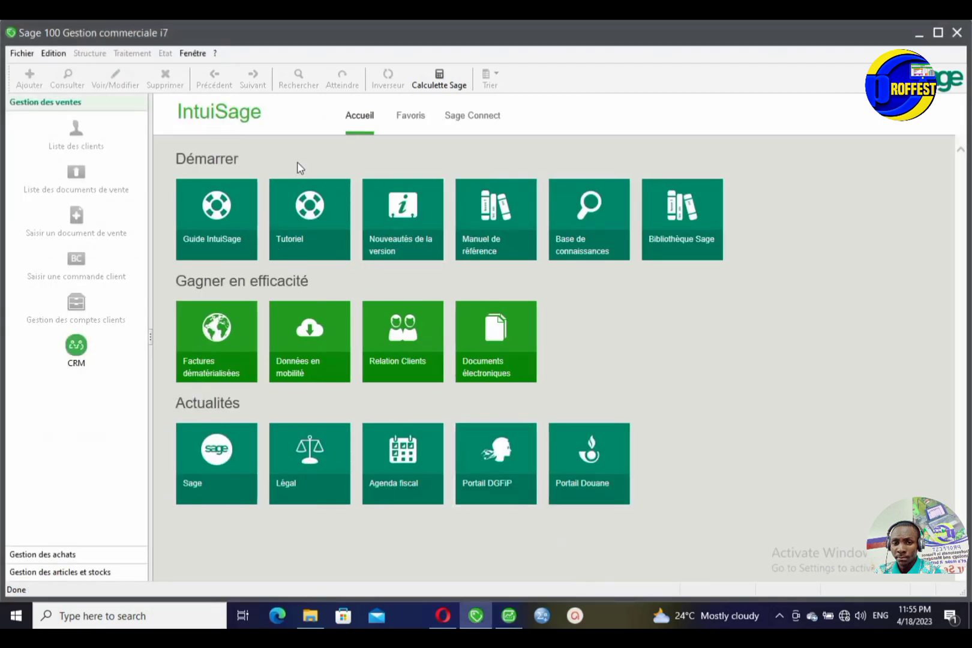
left_click(21, 53)
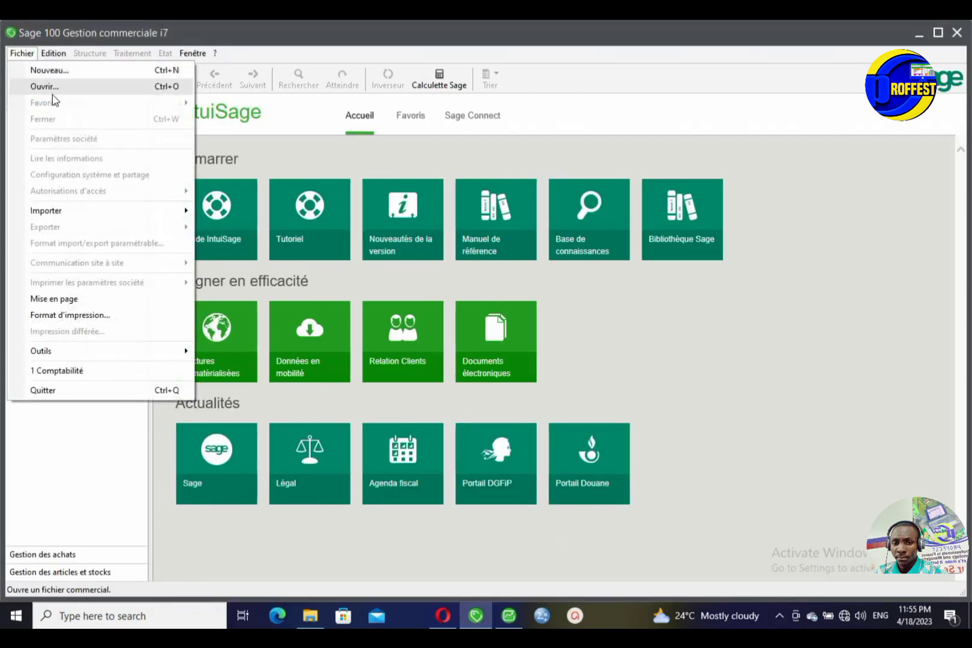
left_click(48, 87)
double_click(145, 115)
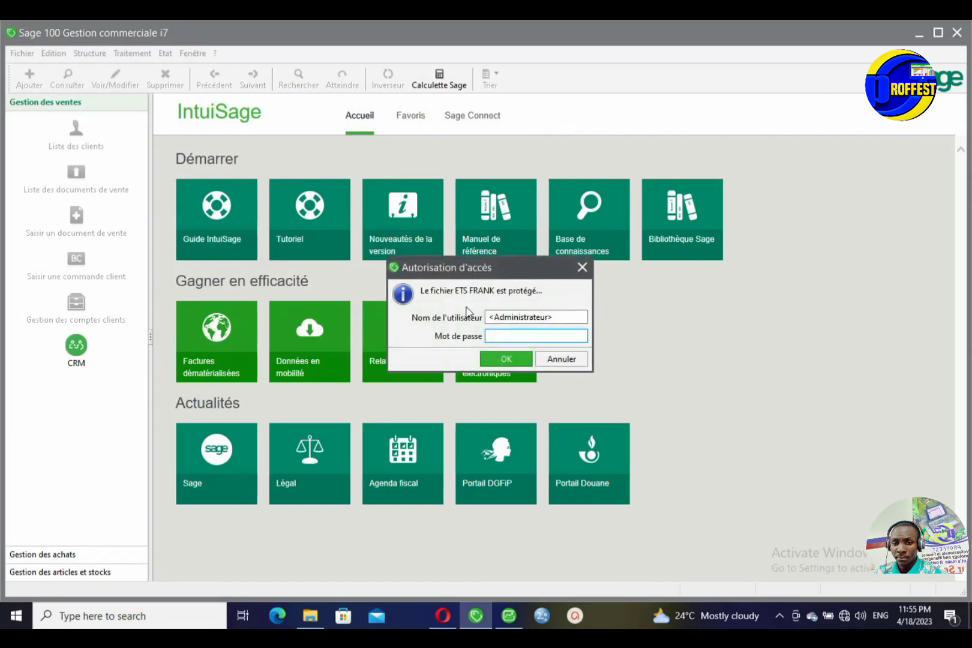
left_click(507, 359)
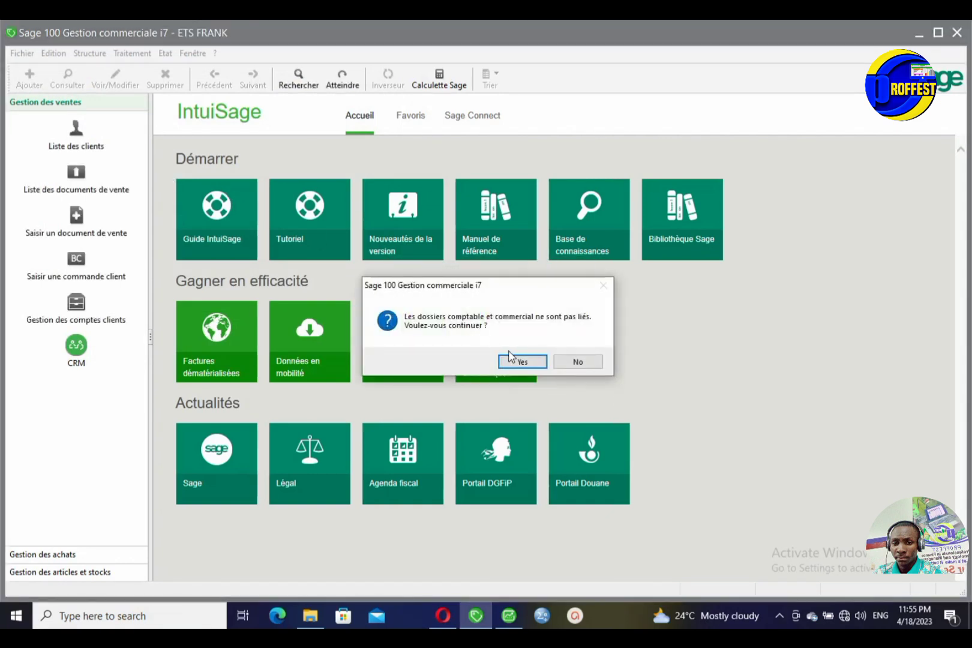
left_click(521, 362)
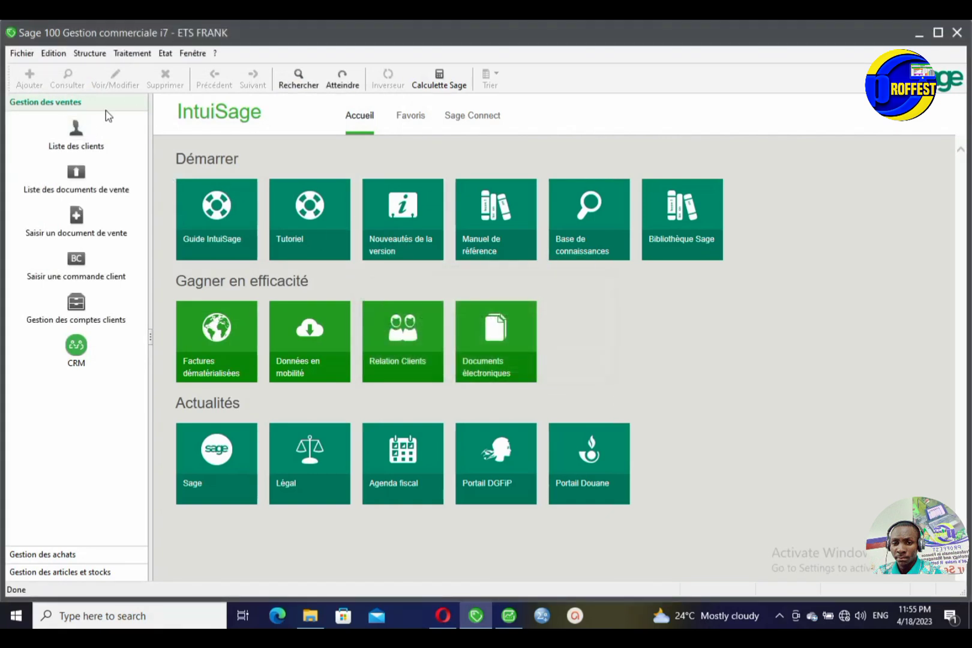
Step: Open the purchase documents list and open FUDIV supplier invoice 2
left_click(133, 53)
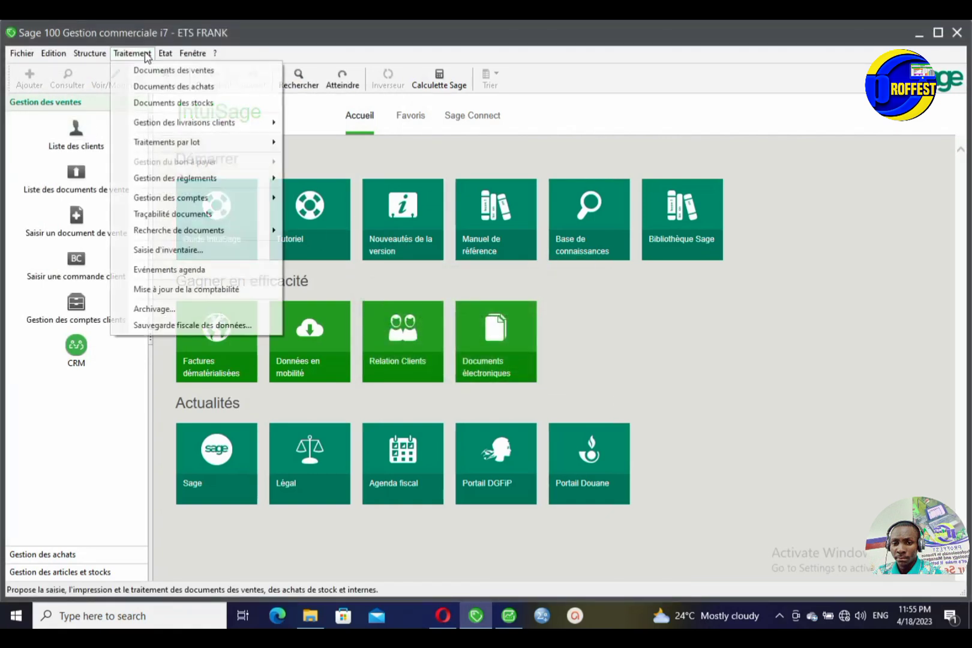
left_click(187, 88)
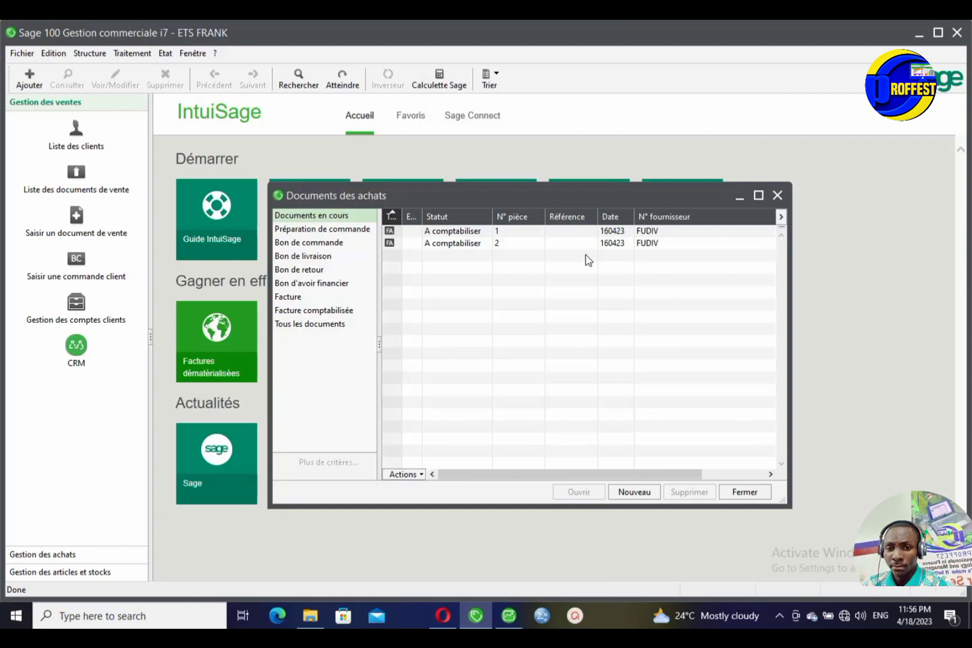
double_click(472, 245)
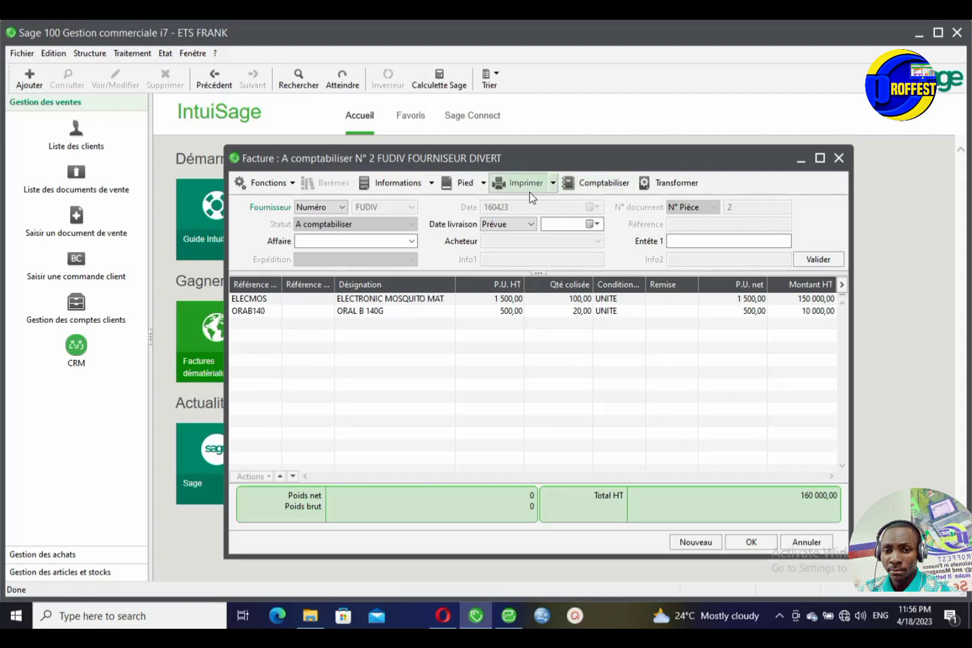
Step: Check the cash payment recorded on purchase invoice 2, and close the payment details and the invoice
left_click(483, 183)
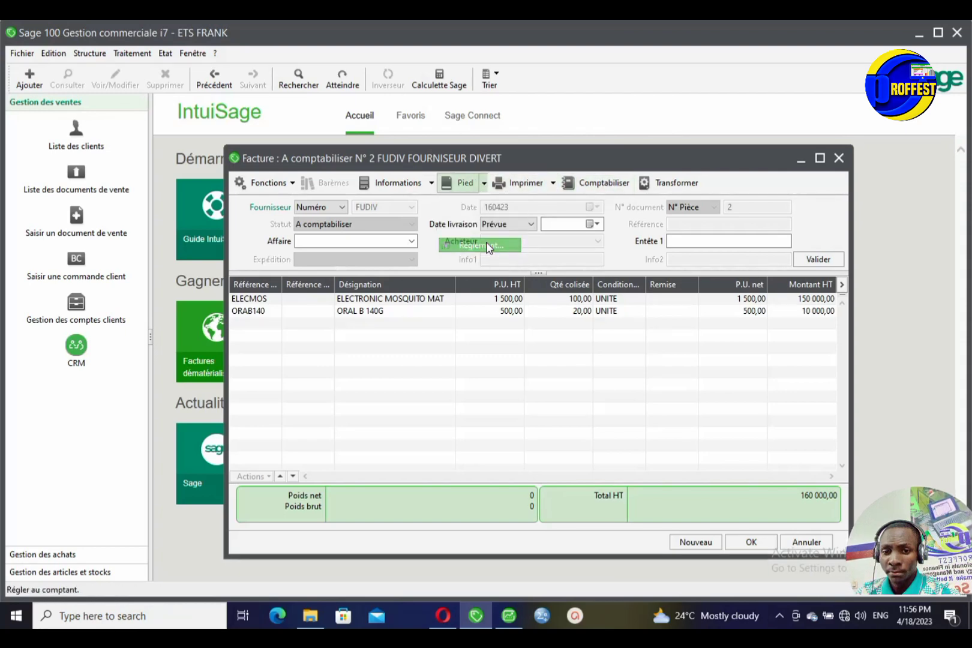
left_click(486, 243)
left_click(608, 302)
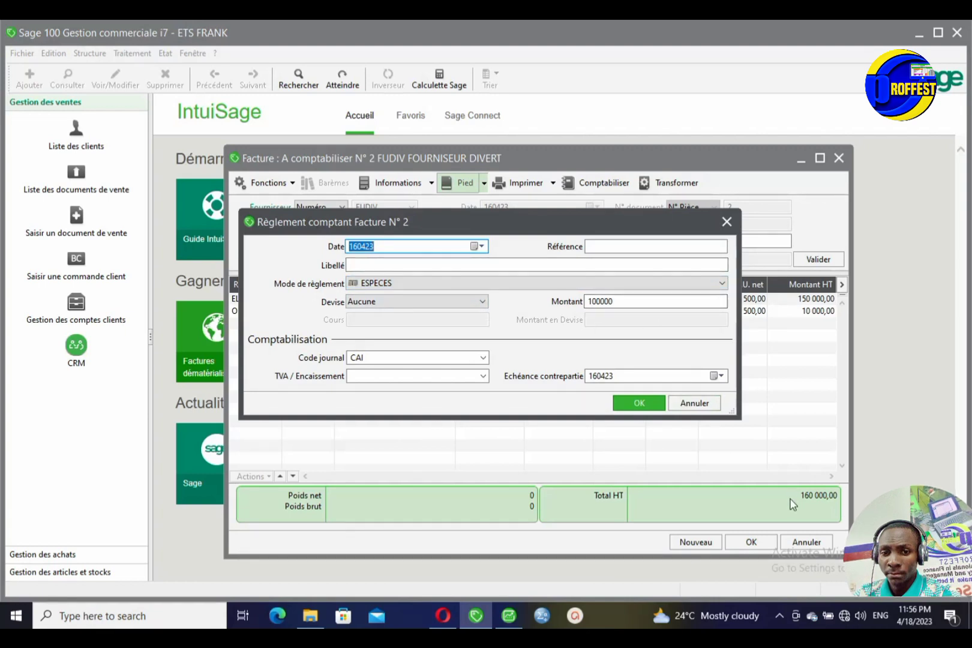
left_click(725, 222)
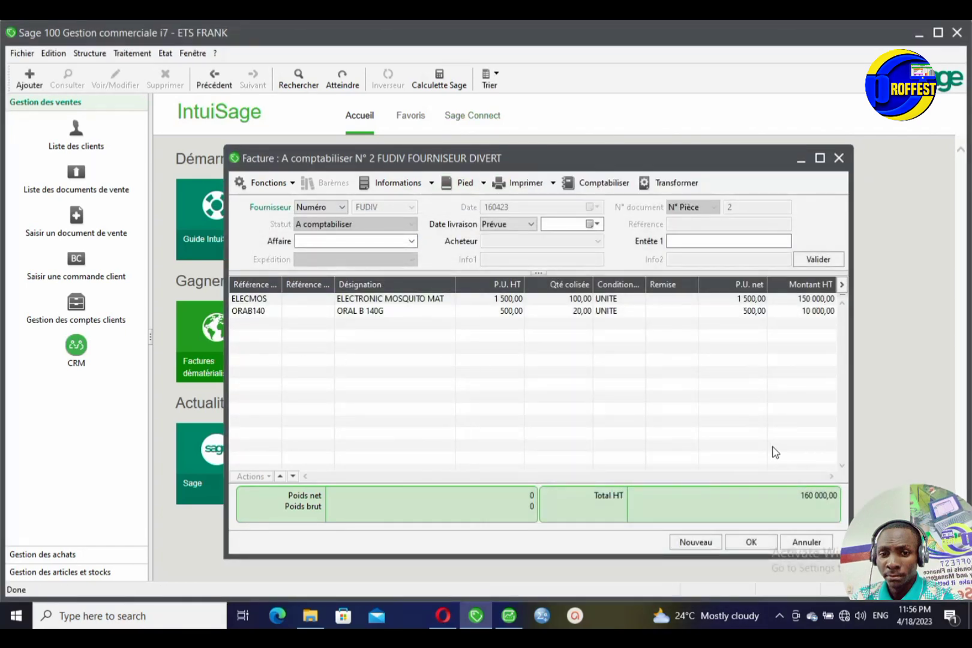
left_click(839, 158)
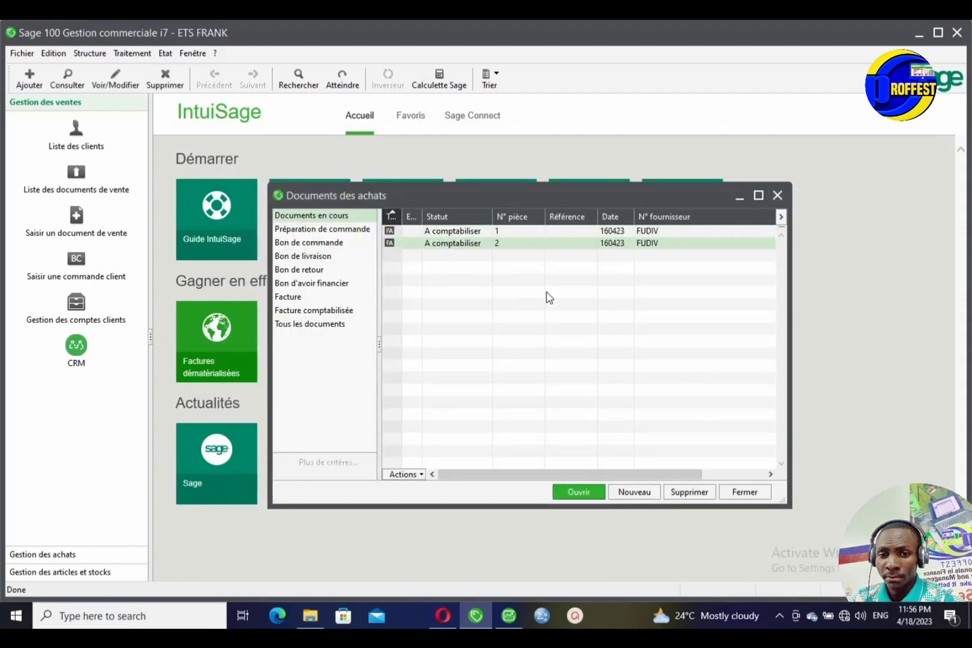
Step: Reopen purchase invoice 2 to review its lines and posting option, and close it without posting
double_click(526, 245)
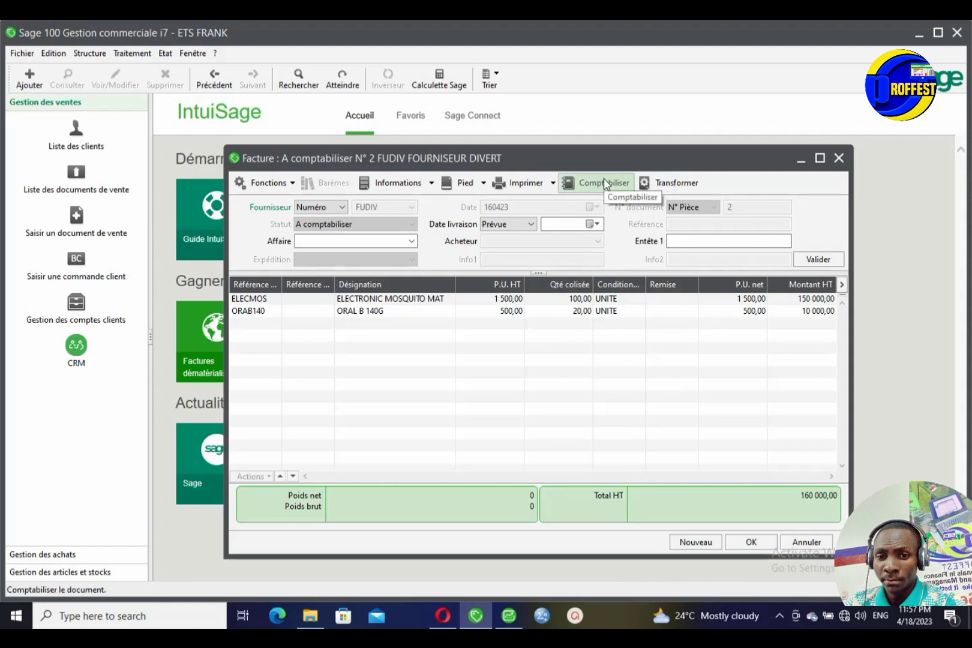
left_click(839, 158)
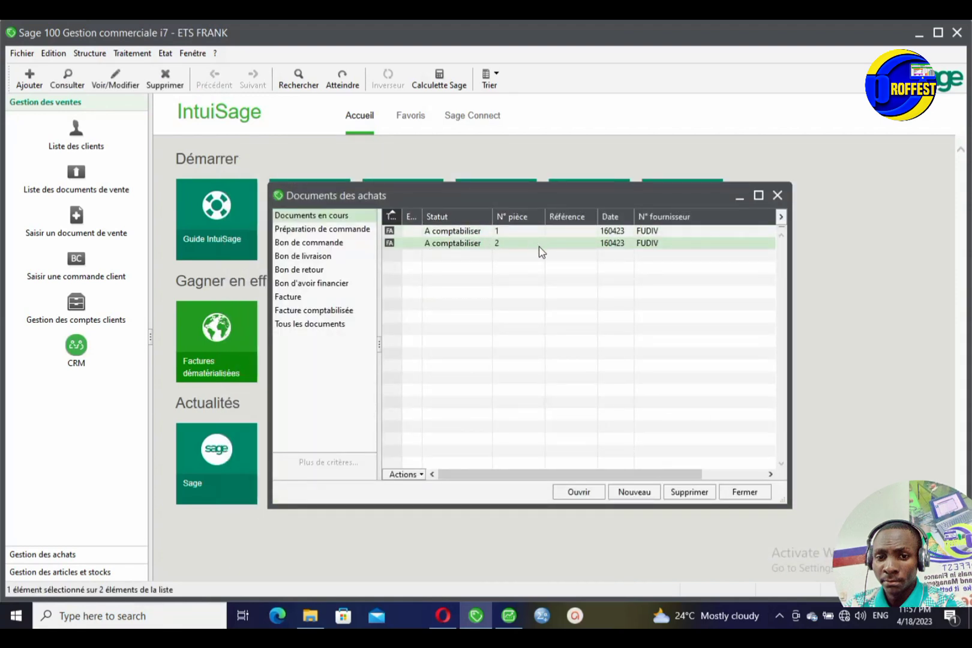
double_click(520, 243)
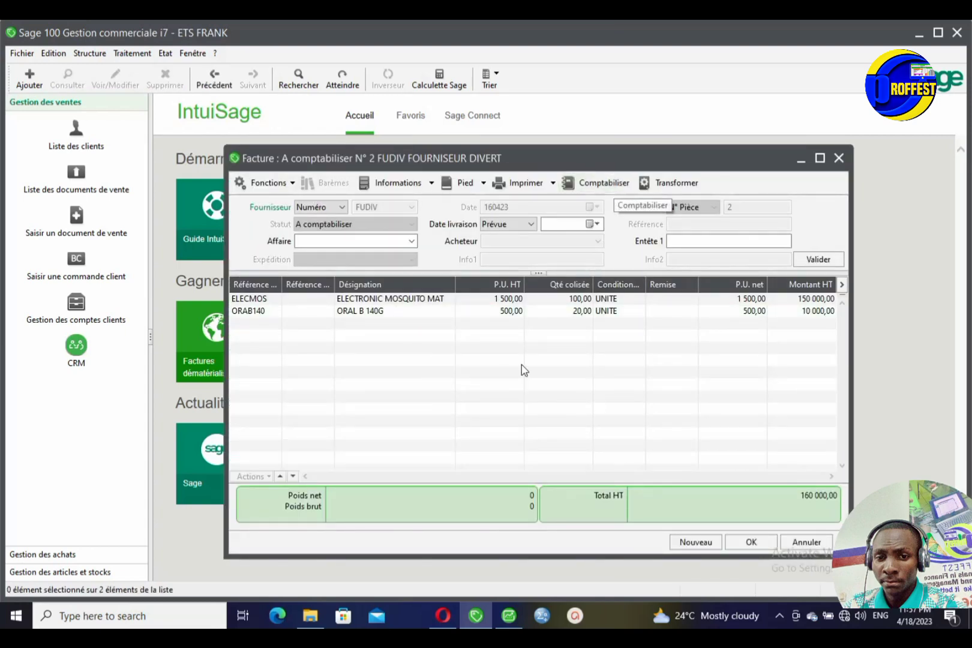
left_click(838, 159)
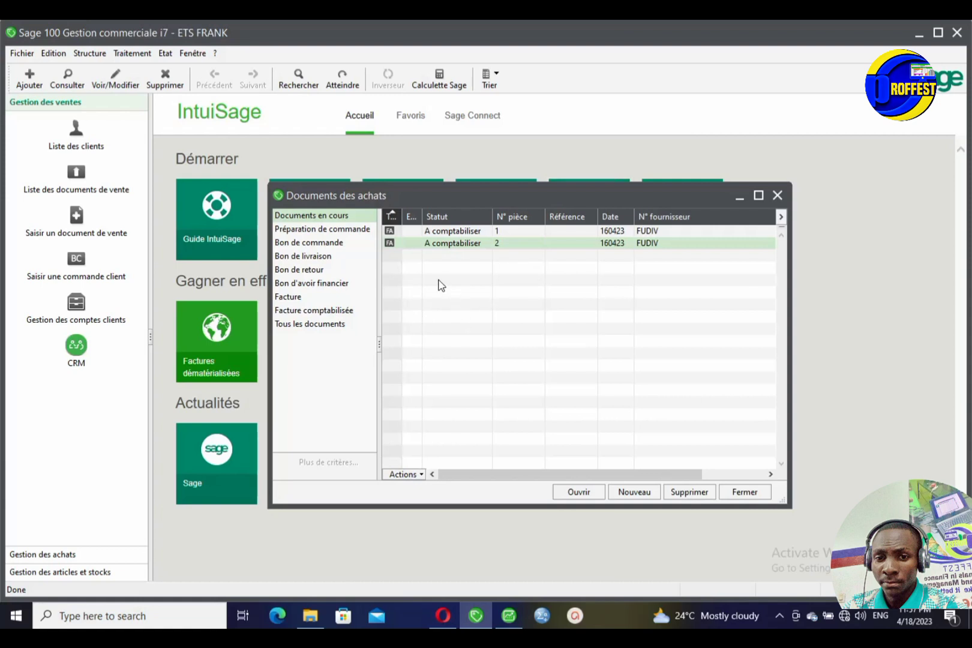
Step: Post FUDIV purchase invoice 2 to accounting, agreeing to close the entries generated by invoices and payments
double_click(513, 250)
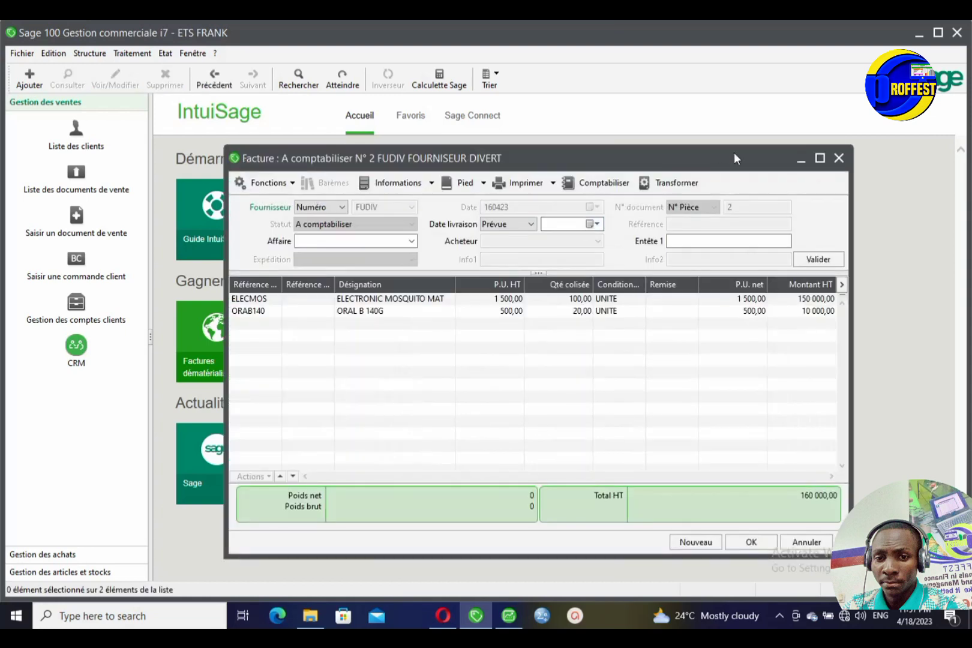
left_click(597, 183)
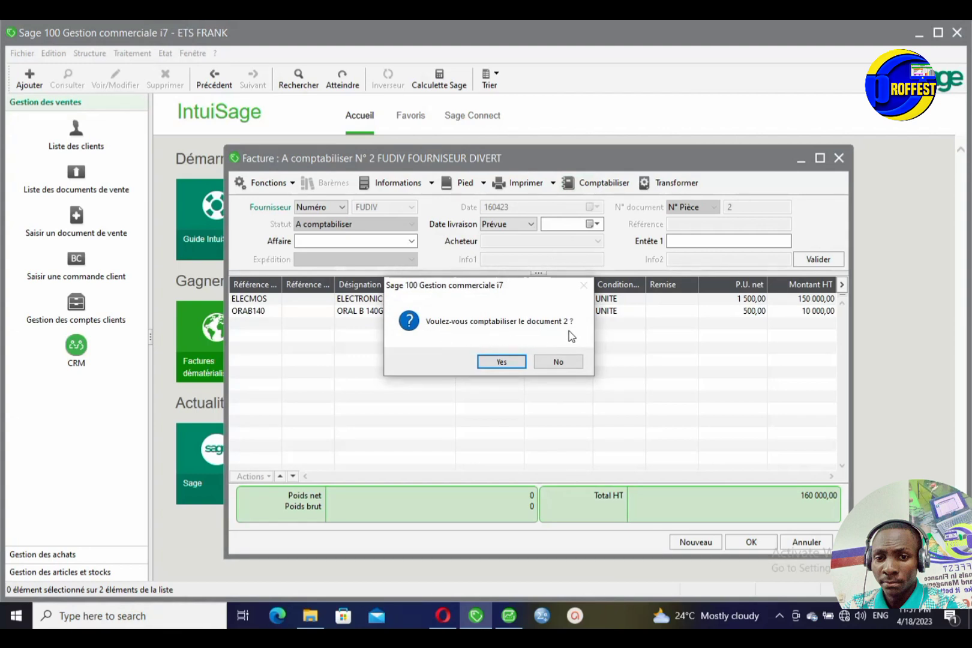
left_click(498, 363)
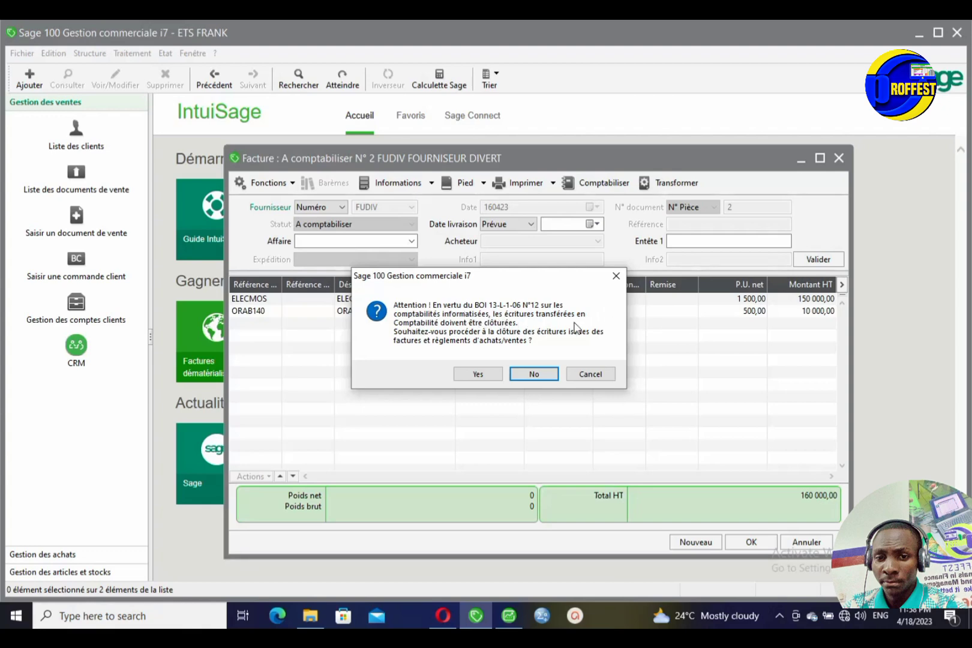
left_click(475, 374)
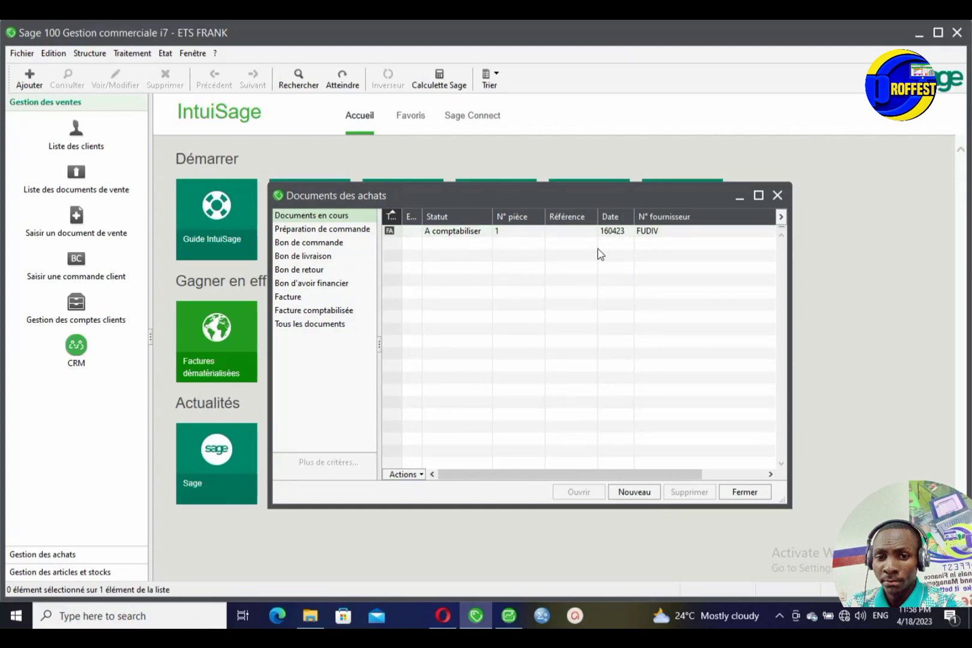
Step: Close the ETS FRANK commercial file from the purchase documents list
left_click_drag(593, 206, 589, 180)
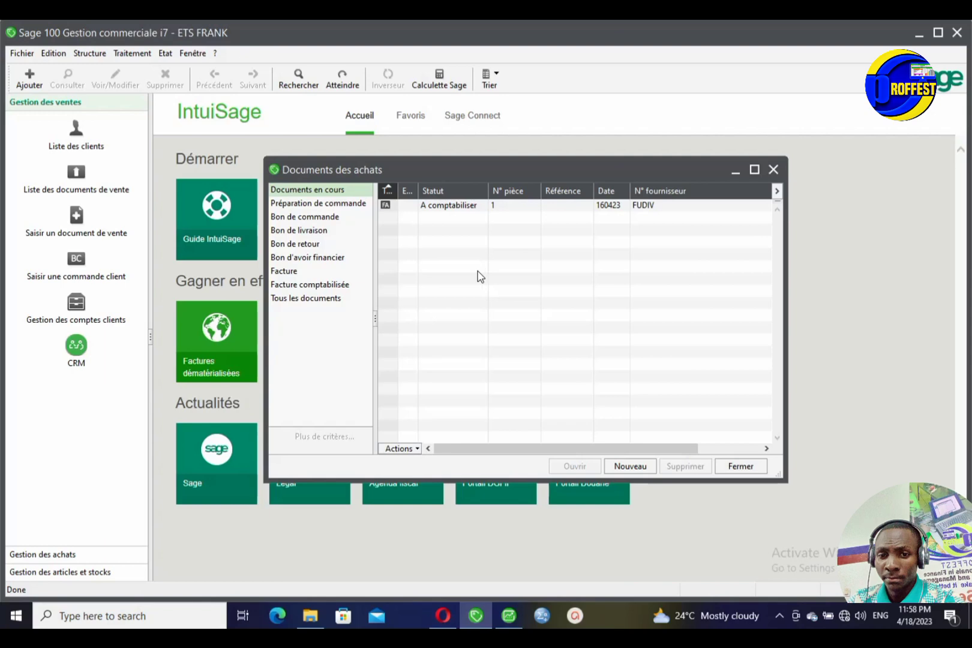
left_click(22, 53)
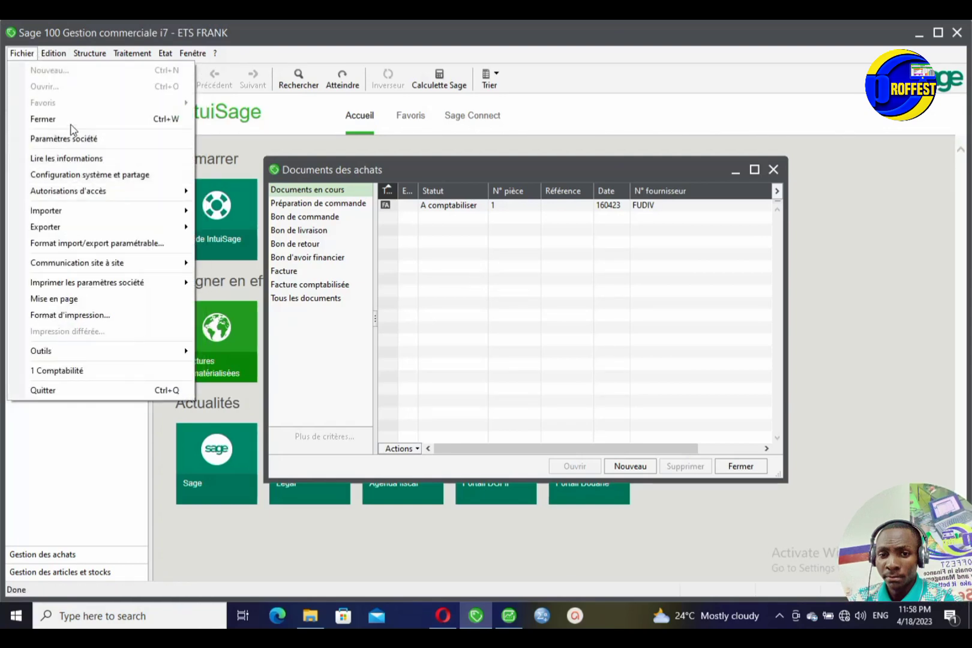
left_click(51, 119)
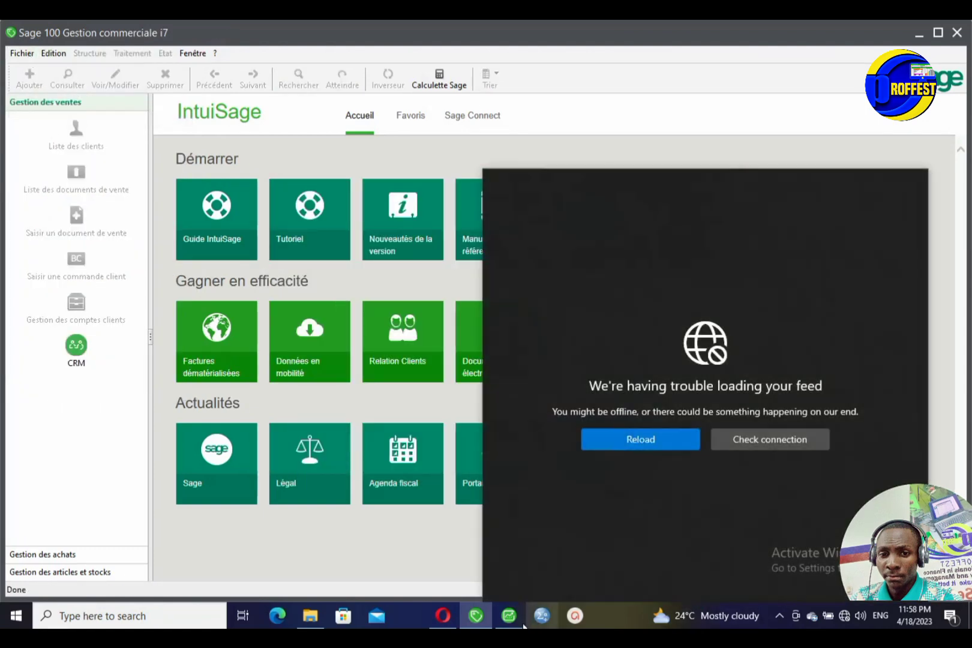
Step: Switch to Sage 100 Comptabilité and open the ets frank accounting file
left_click(509, 616)
left_click(20, 53)
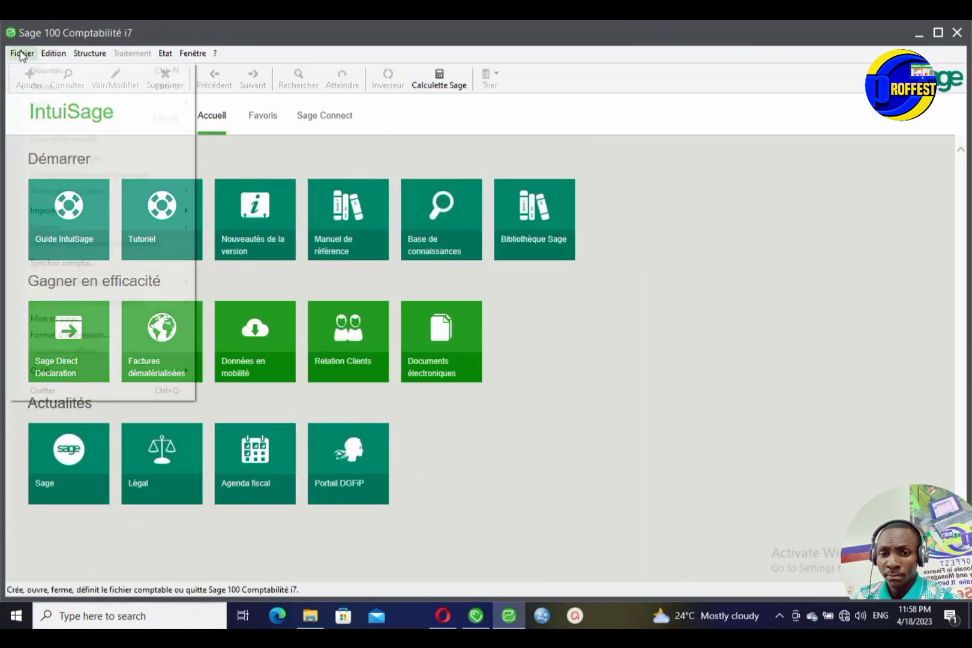
left_click(46, 87)
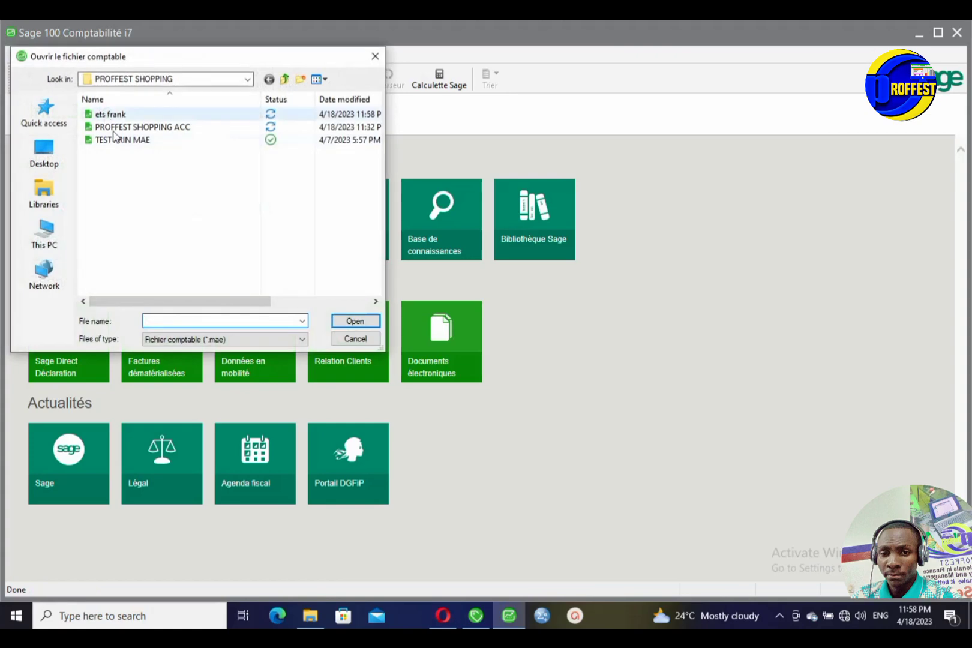
double_click(132, 116)
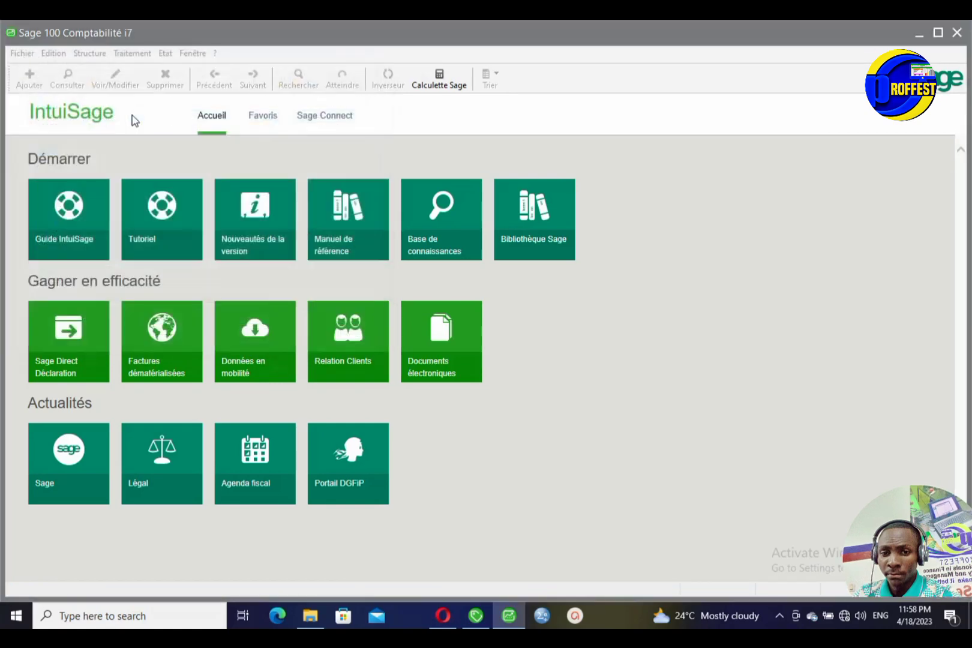
left_click(373, 339)
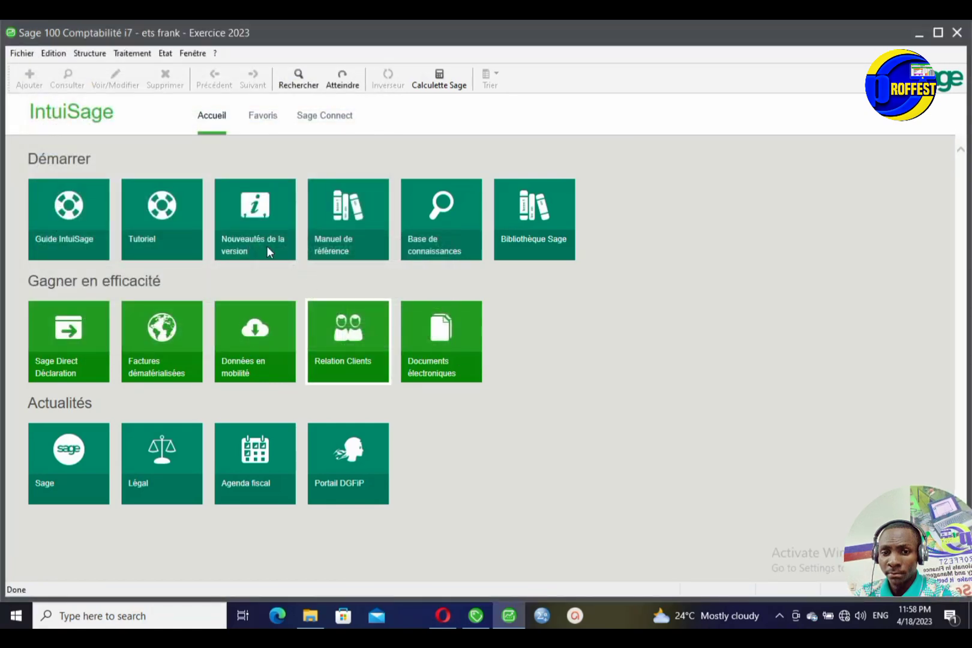
Step: Examine the entries in the April 2023 purchase journal (JOURNAL ACHAT), and close the journal
left_click(132, 53)
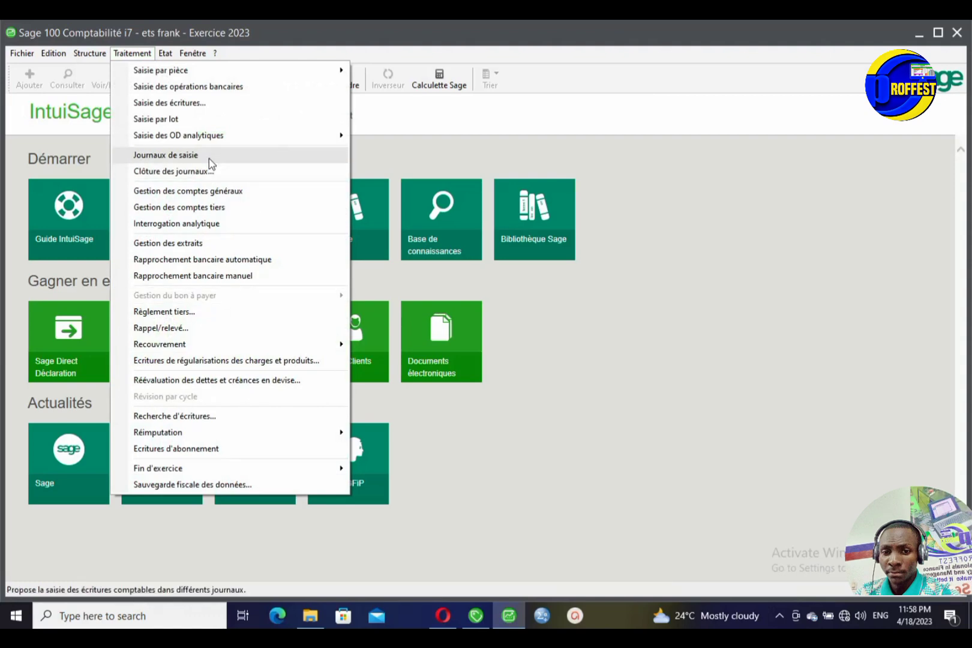
left_click(209, 157)
scroll(372, 279, "up", 4)
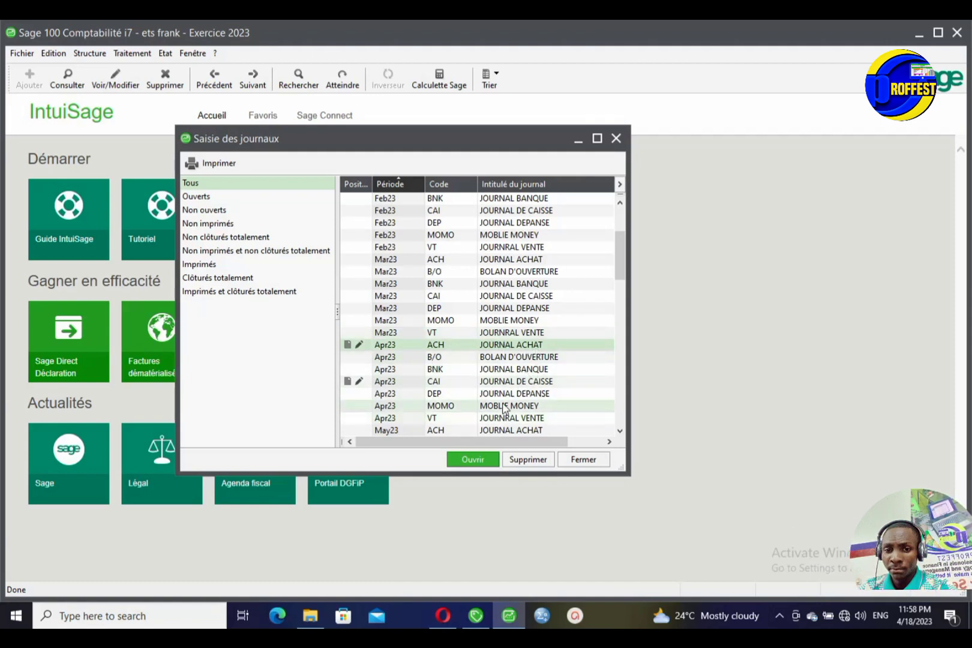
left_click(490, 384)
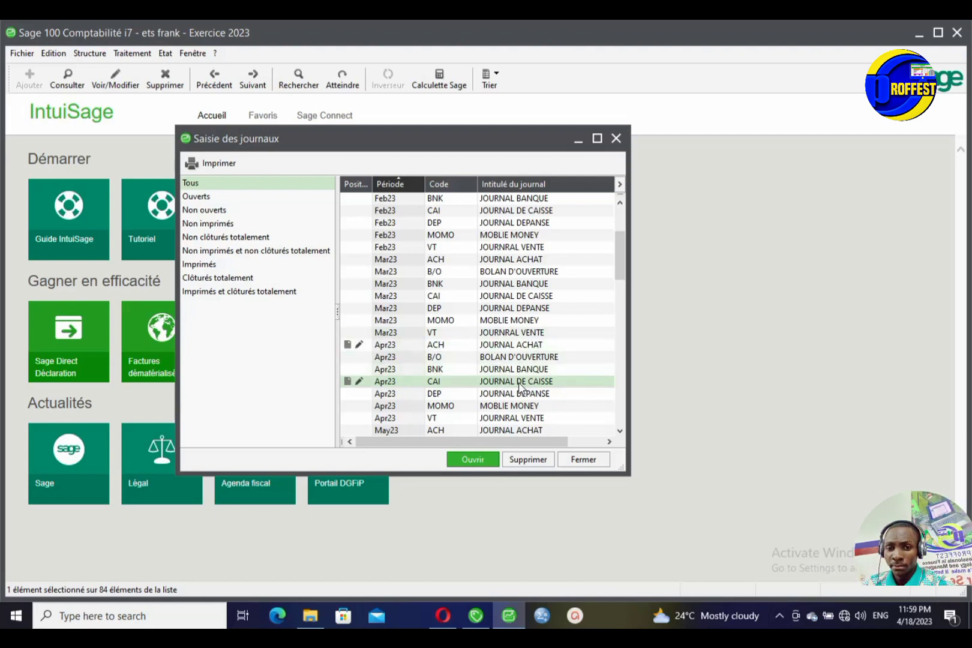
left_click(404, 345)
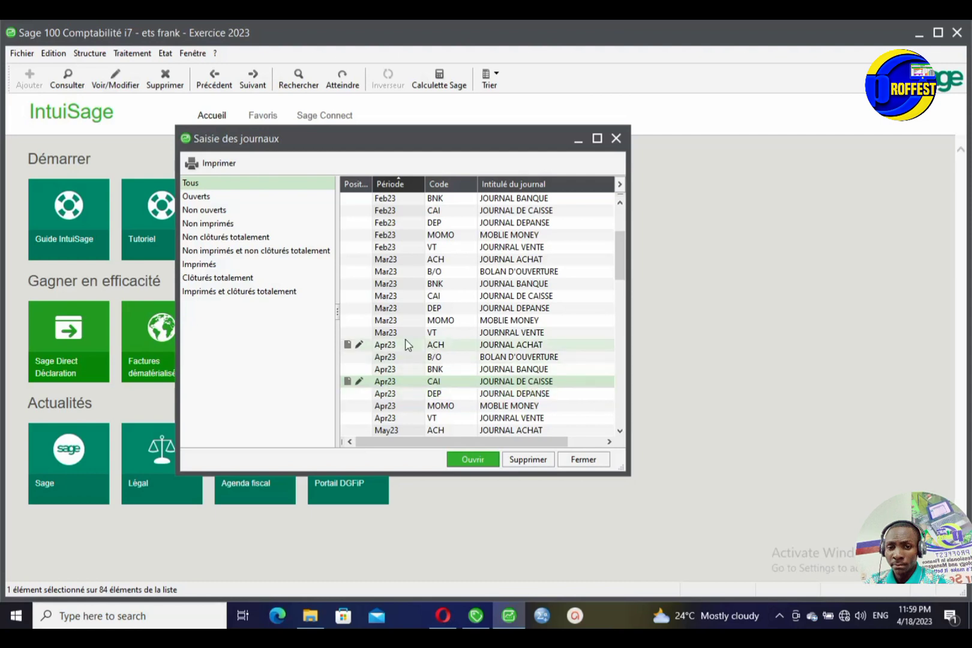
double_click(425, 348)
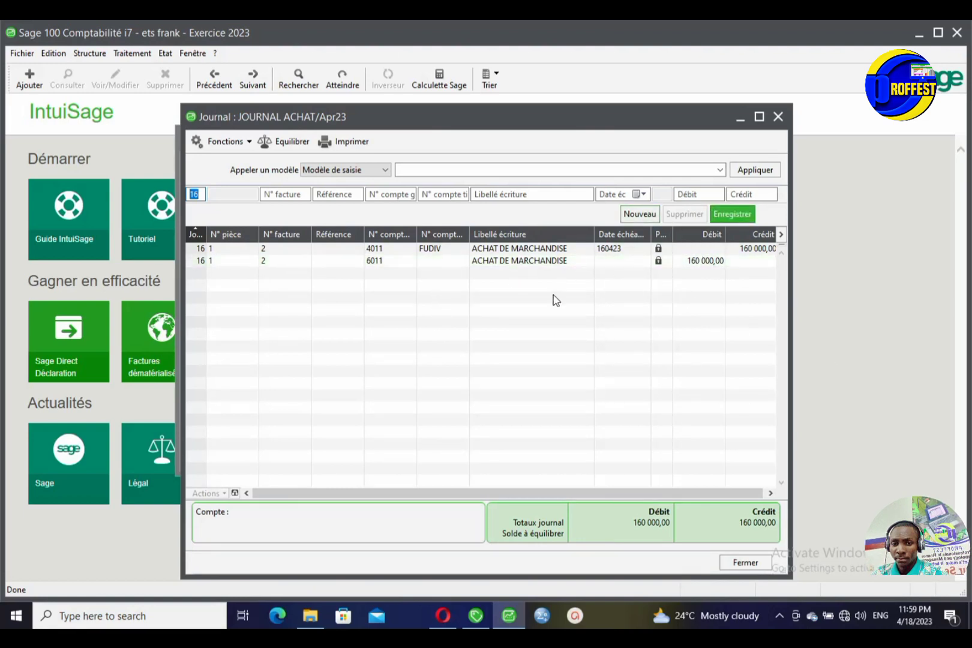
left_click(779, 117)
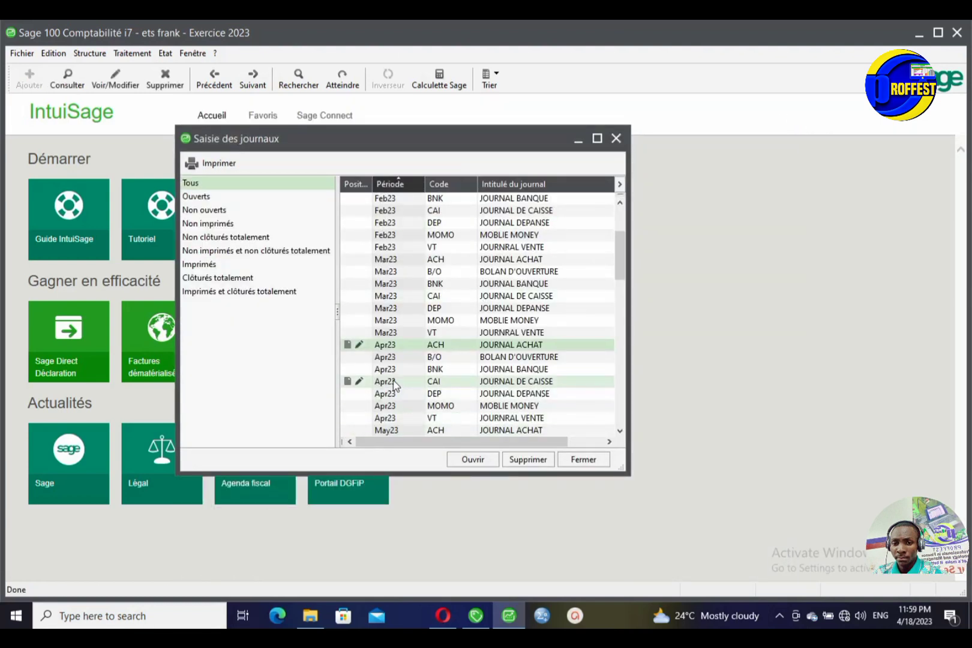
Step: Examine the payment entries in the April 2023 cash journal (JOURNAL DE CAISSE), and close the journal
double_click(394, 385)
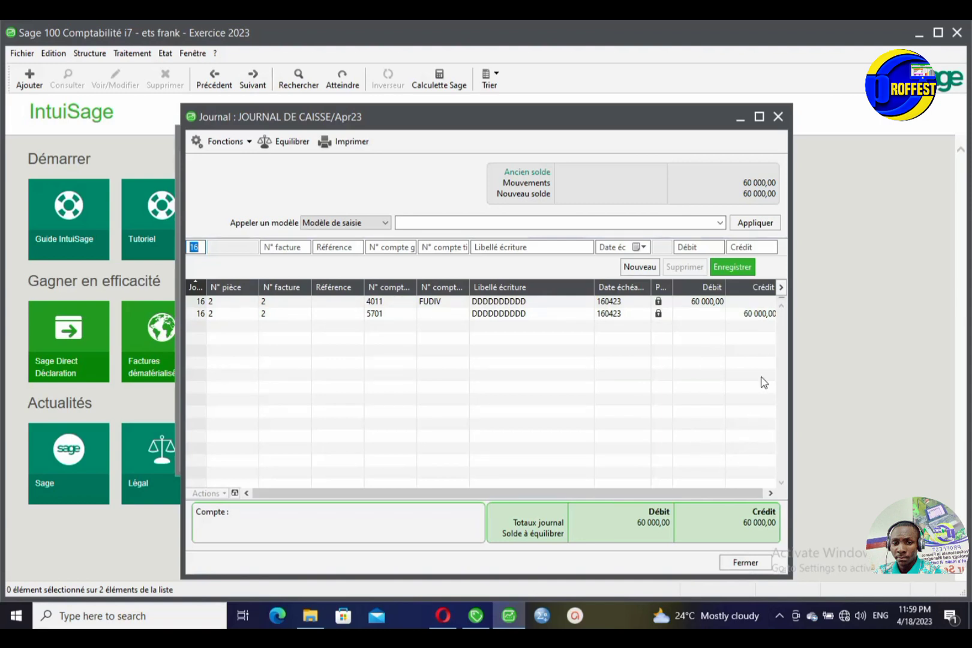
left_click(779, 117)
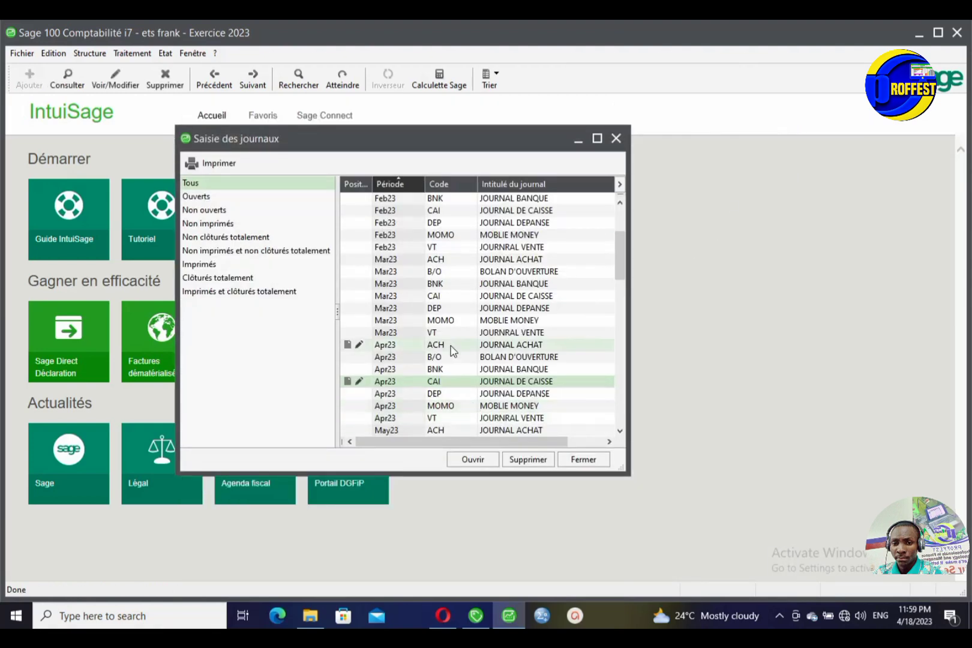
scroll(452, 356, "down", 4)
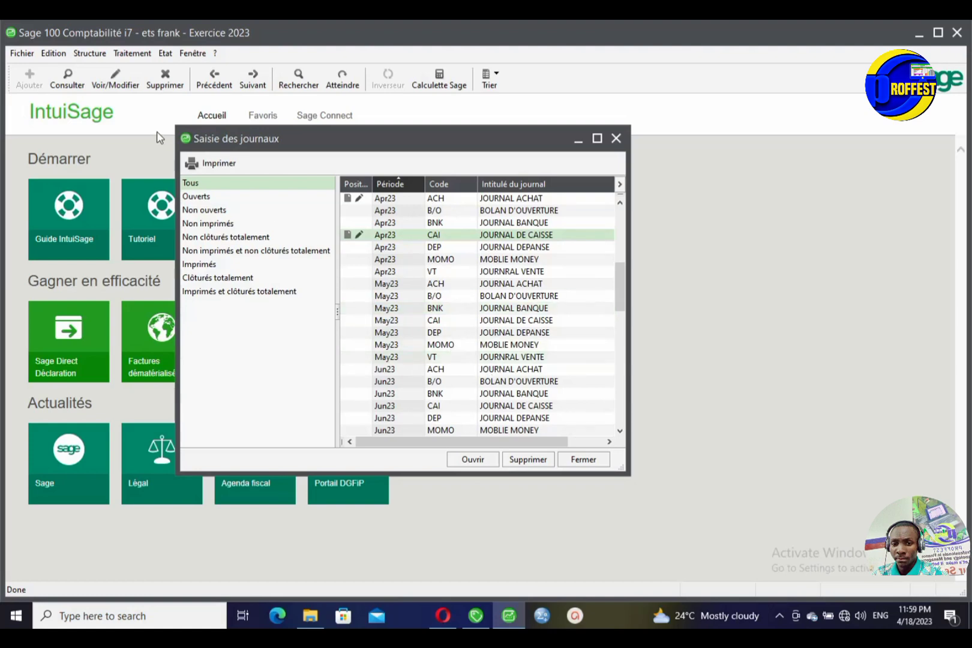
Step: Close the accounting file and open the ETS FRANK commercial file in Sage 100 Gestion commerciale, agreeing to continue with unlinked files
left_click(22, 53)
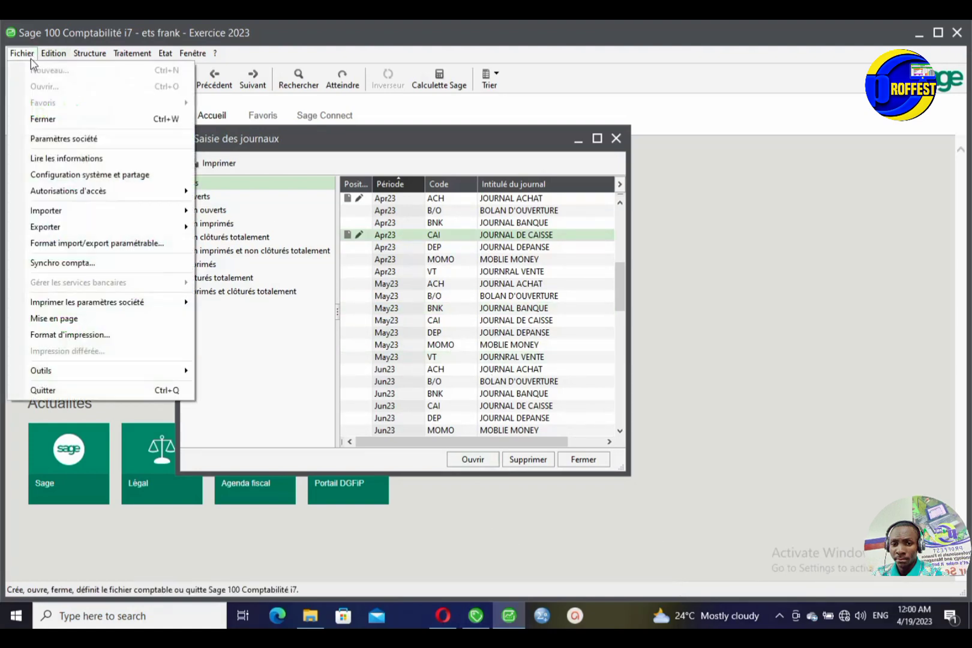
left_click(45, 119)
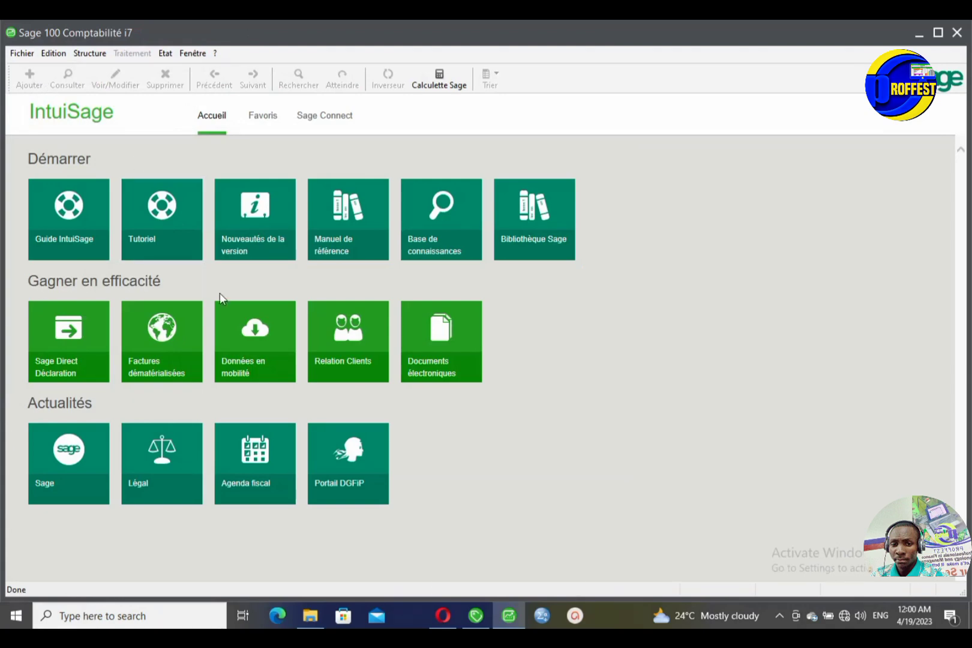
left_click(476, 616)
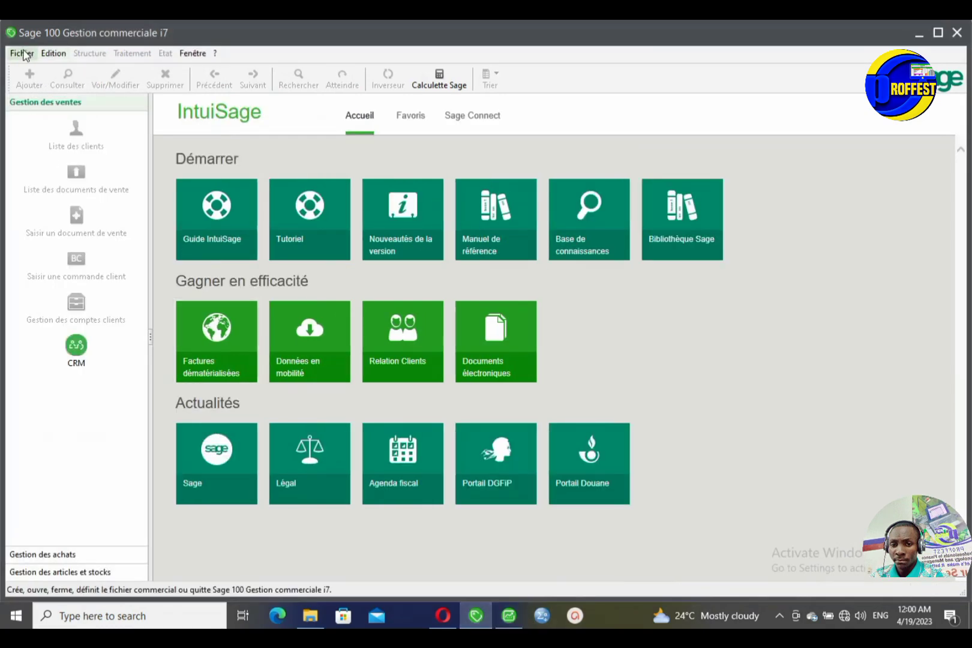
left_click(21, 53)
left_click(34, 84)
double_click(108, 115)
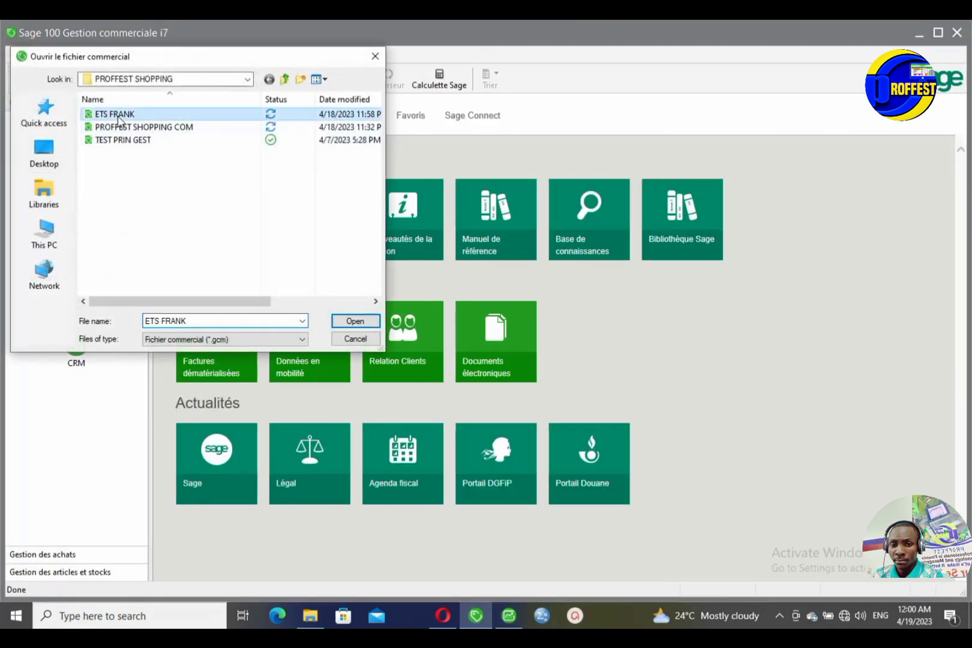
left_click(504, 360)
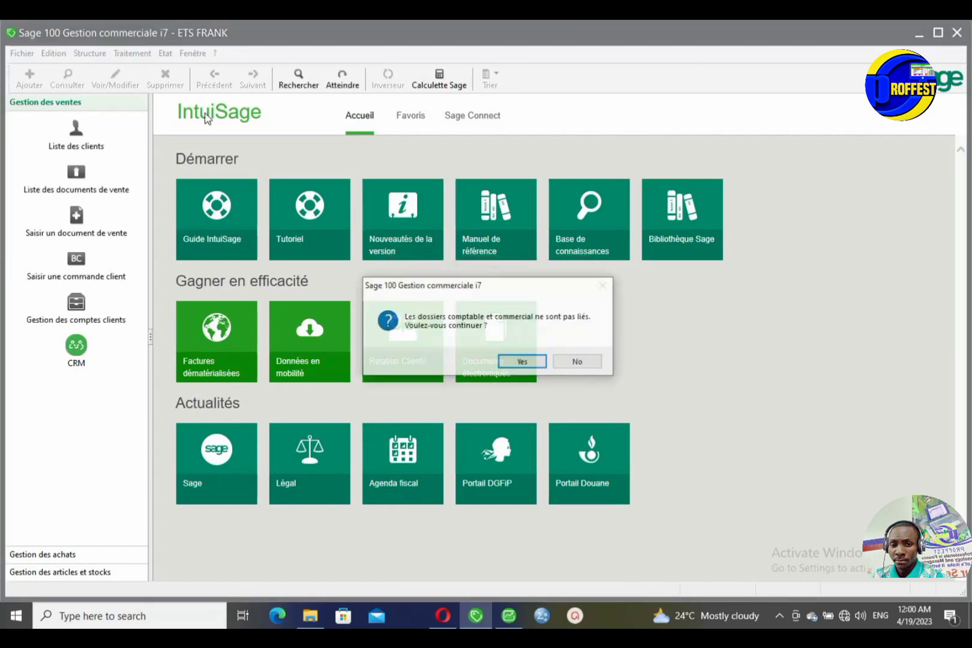
left_click(522, 361)
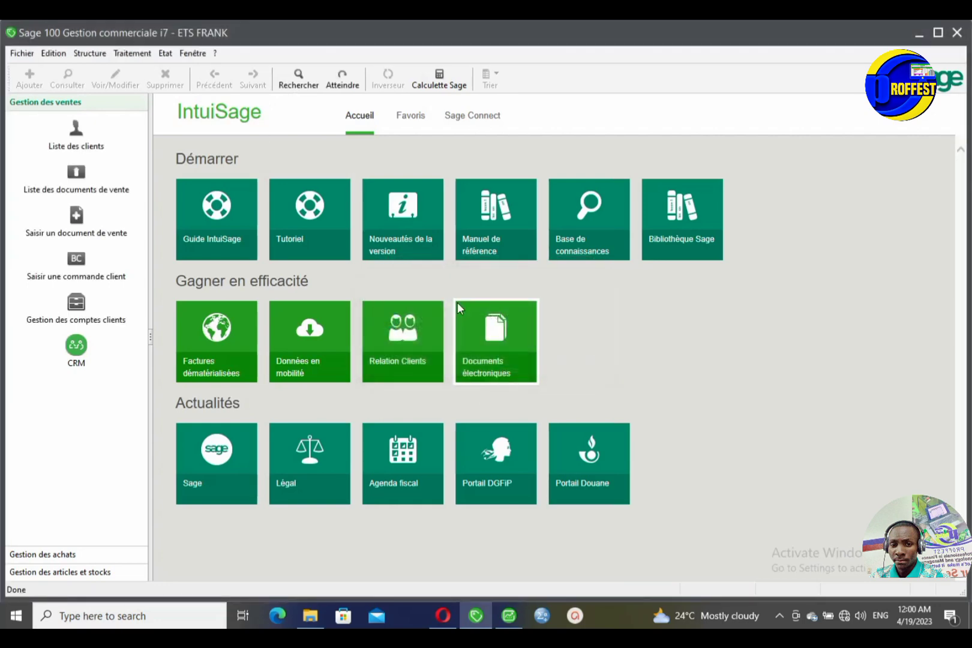
Step: Open the list of current sales documents and widen its Statut column
left_click(146, 53)
left_click(151, 70)
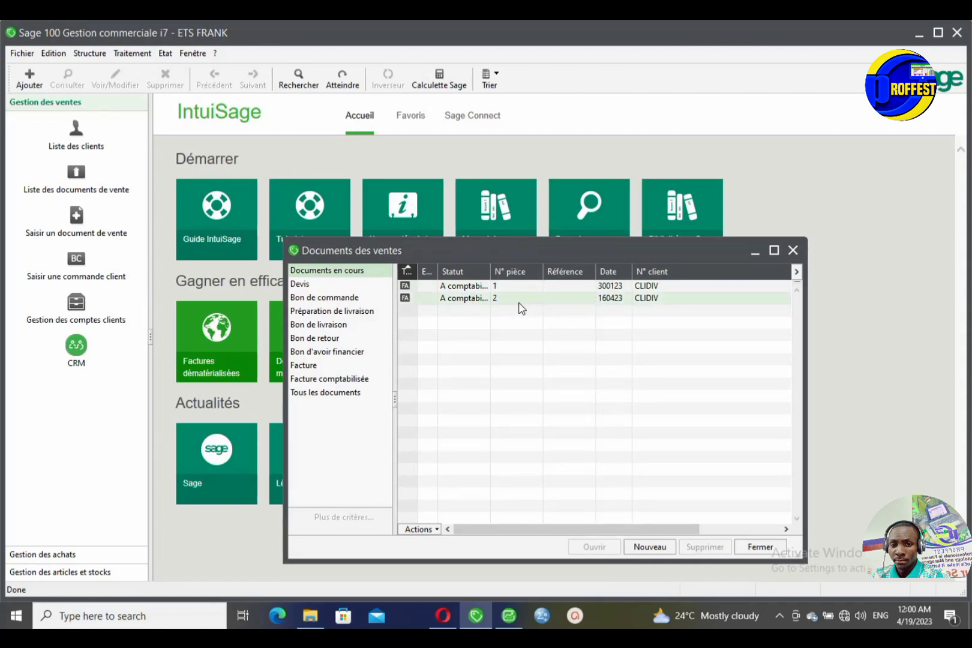
left_click_drag(489, 271, 533, 276)
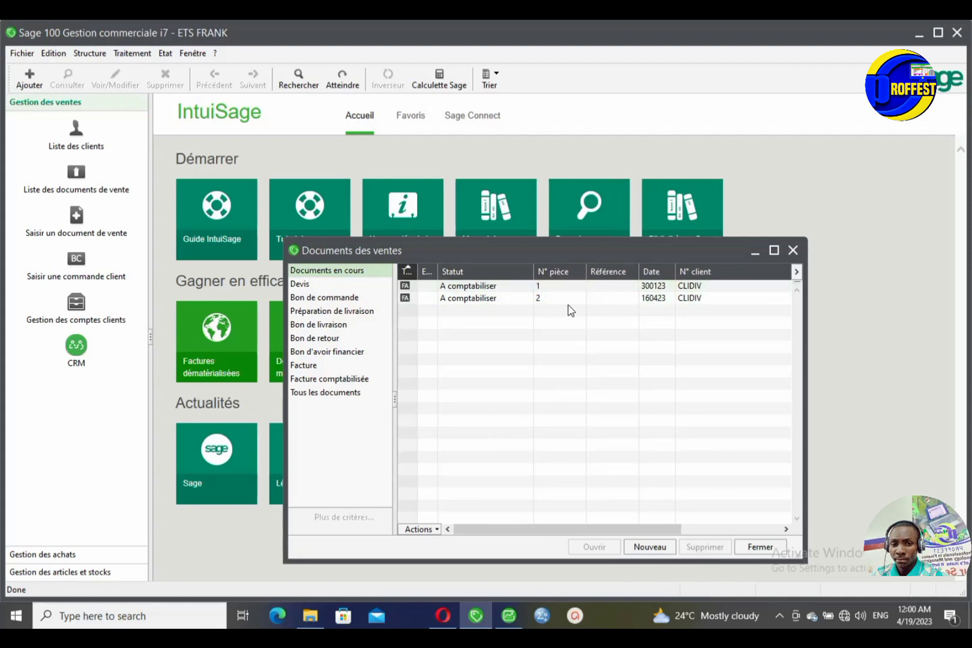
Step: Check the lines and footer valuation of CLIDIV sales invoice 2, and close the invoice without posting
left_click(535, 300)
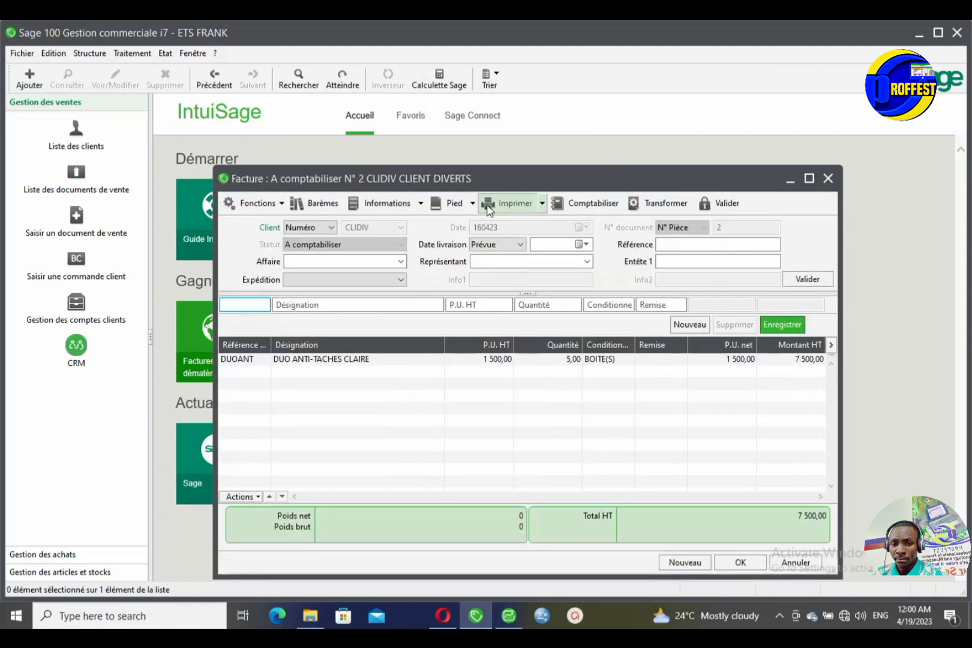
left_click(455, 203)
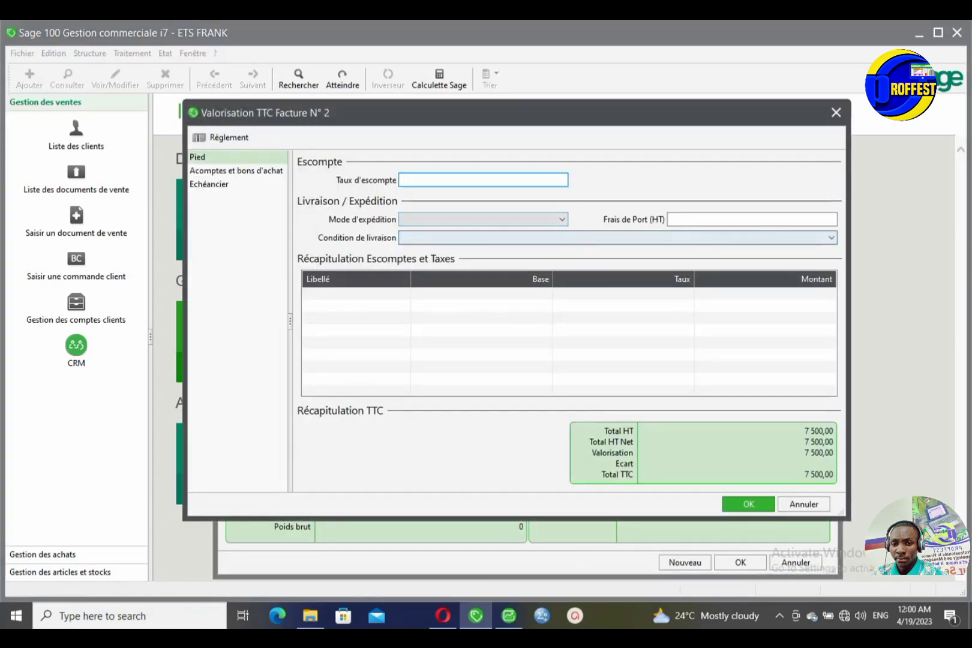
left_click(835, 113)
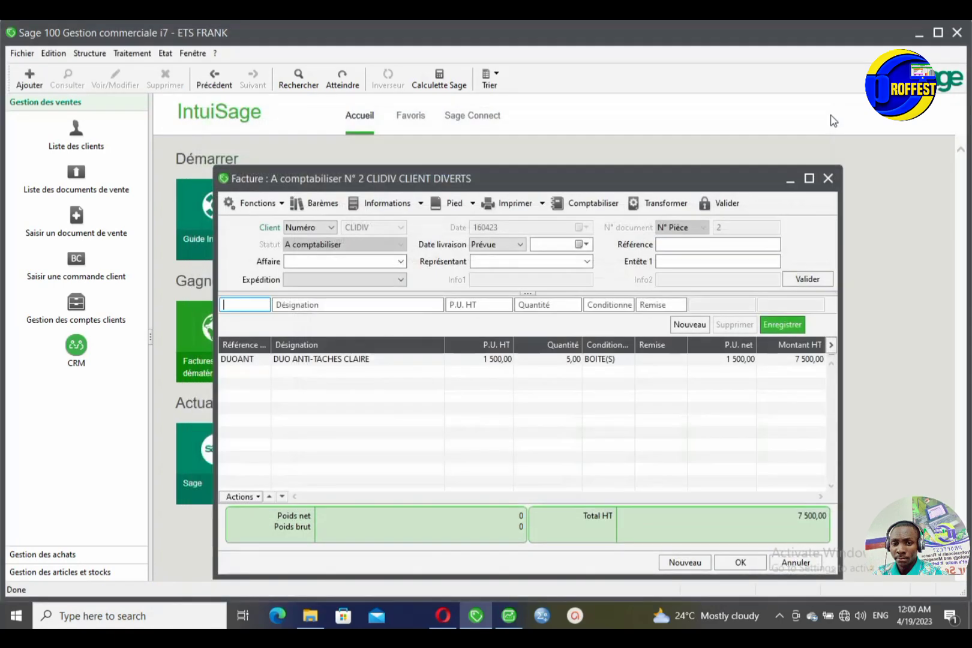
left_click(827, 179)
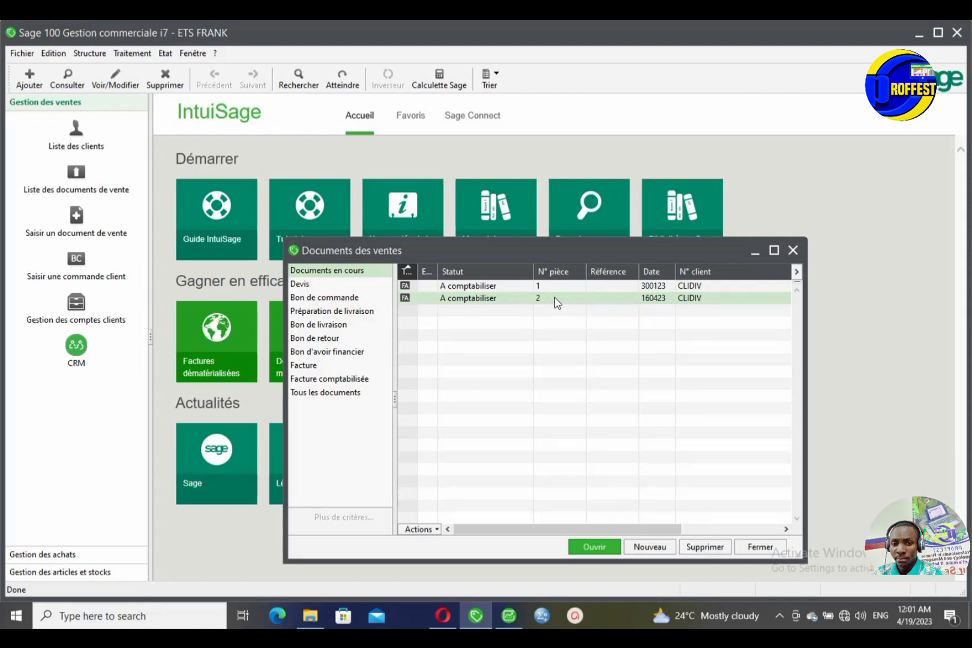
Step: Post CLIDIV sales invoice 2 to accounting, agreeing to close the entries generated by invoices and payments
double_click(555, 301)
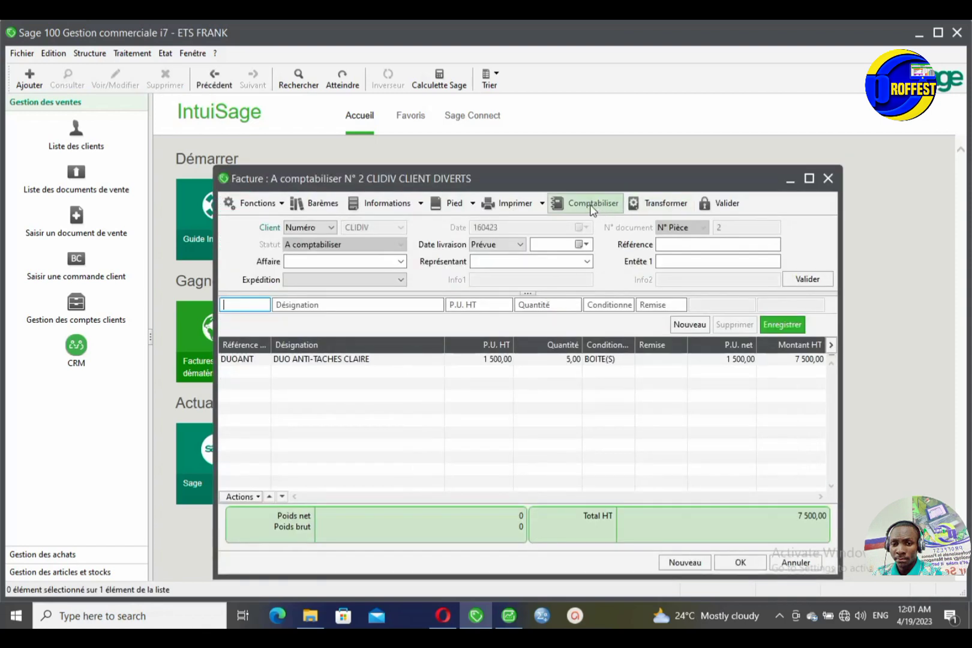
left_click(591, 204)
left_click(507, 363)
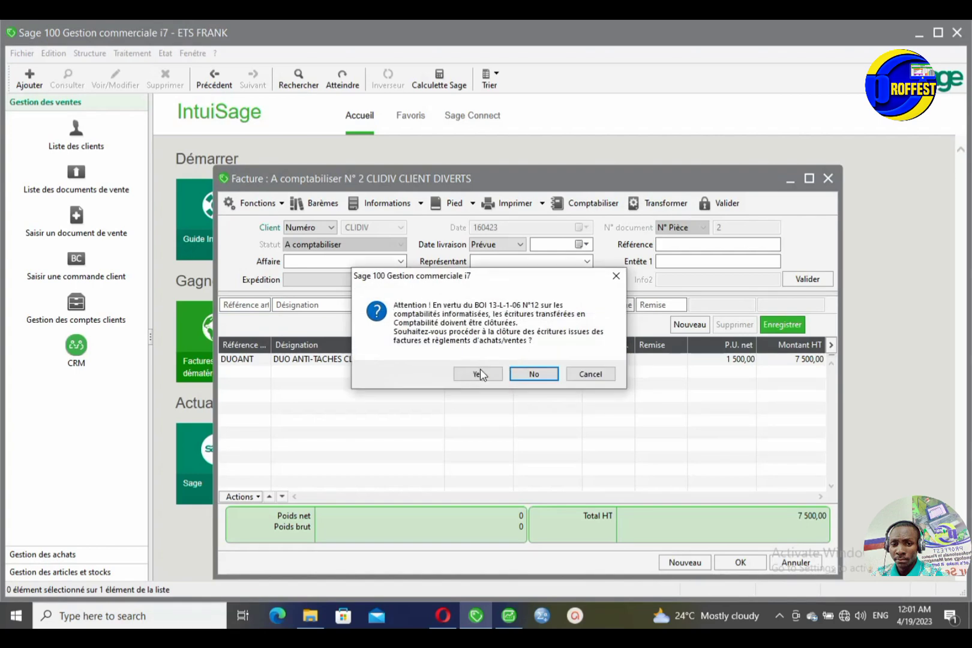
left_click(478, 374)
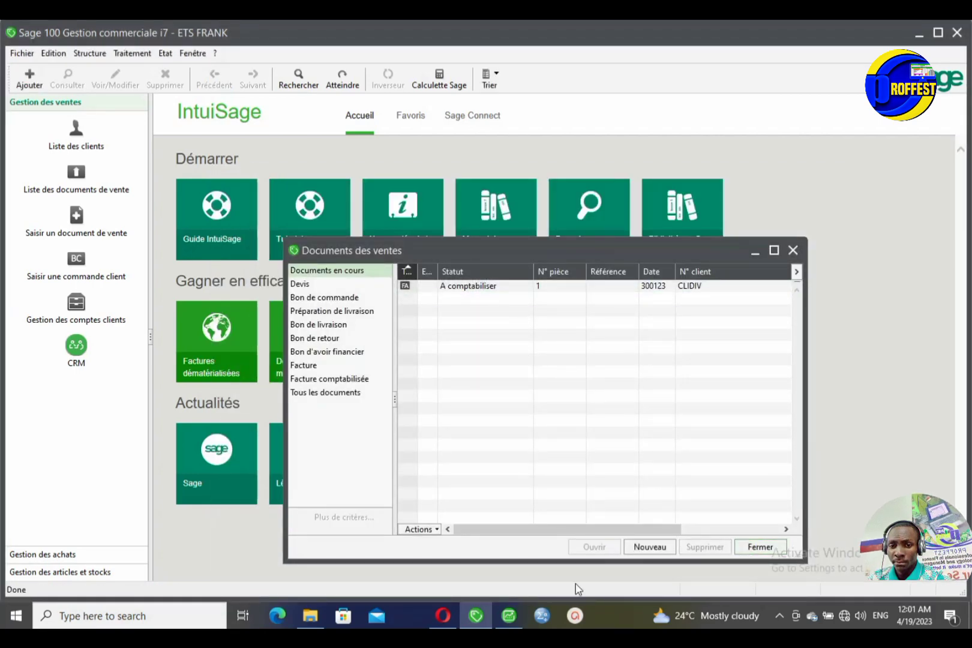
Step: Try to open the ets frank accounting file in Sage 100 Comptabilité
left_click(520, 613)
left_click(22, 53)
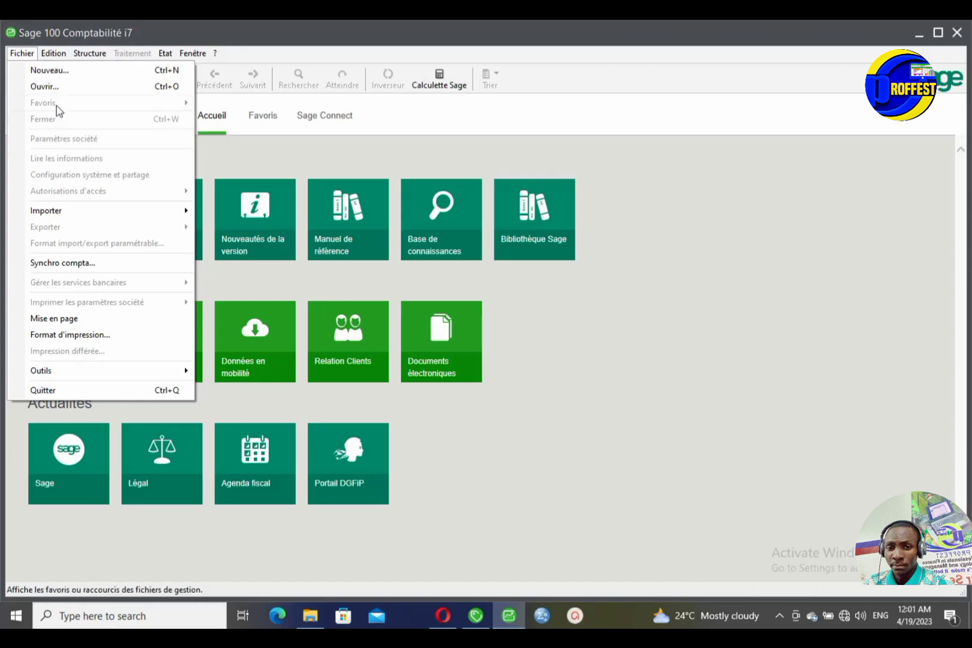
left_click(59, 87)
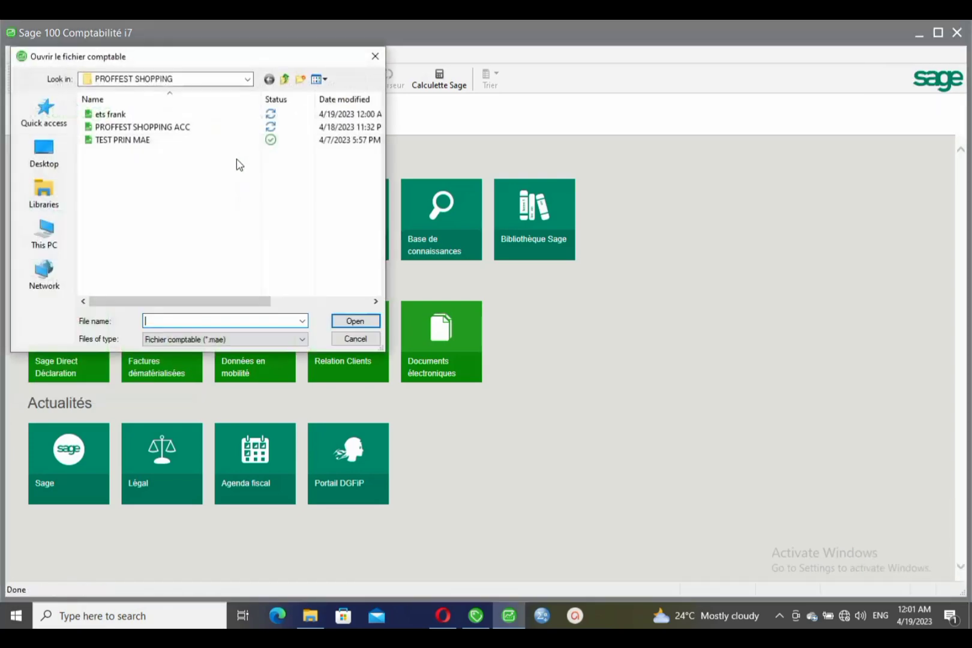
double_click(138, 119)
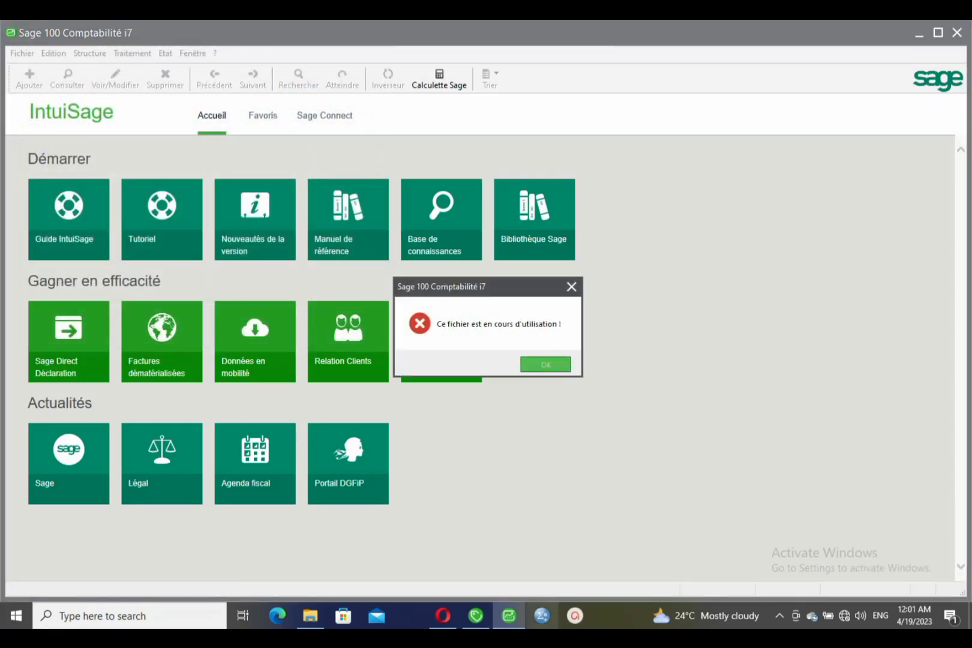
Step: Close the ETS FRANK commercial file in Sage 100 Gestion commerciale and return to Sage 100 Comptabilité
left_click(476, 615)
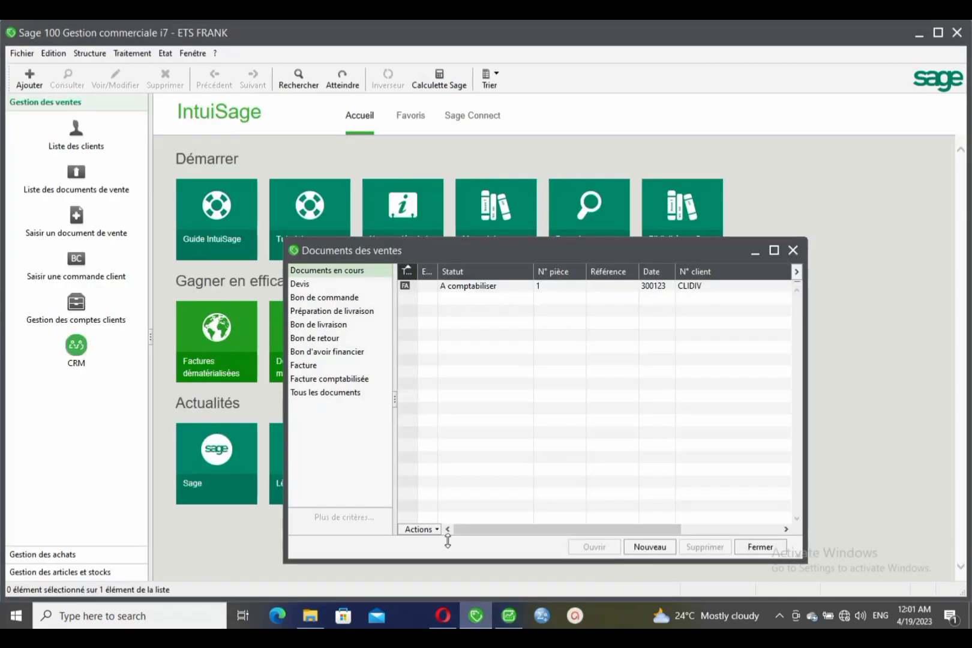
left_click(18, 53)
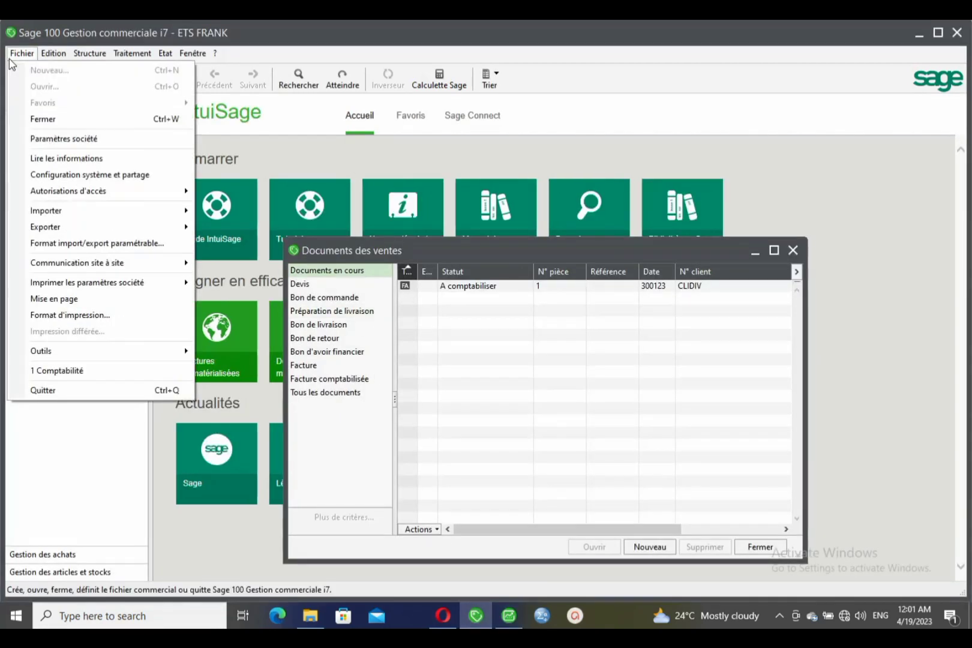
left_click(45, 117)
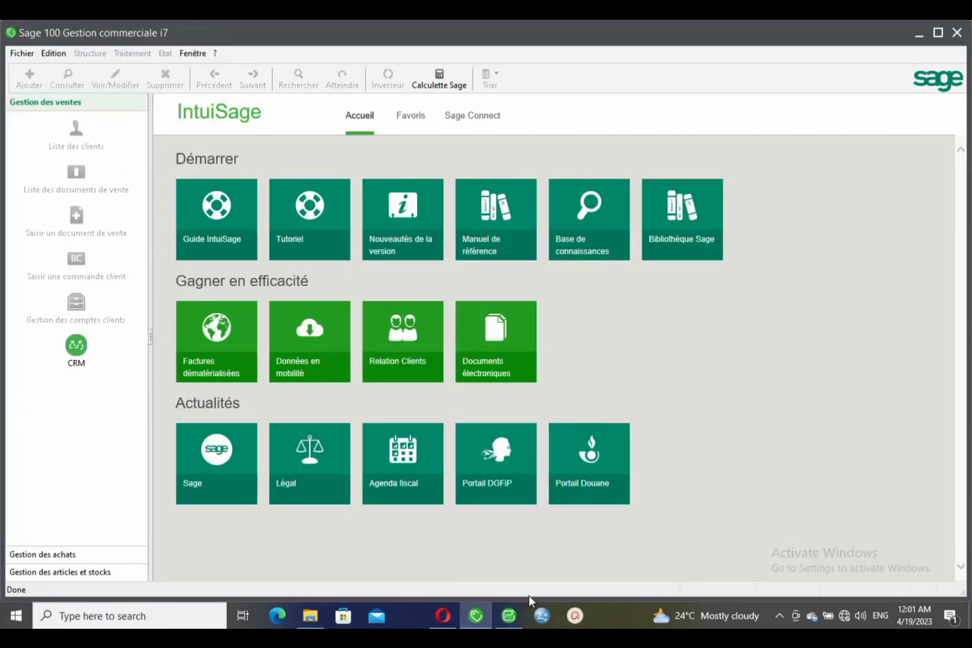
left_click(509, 615)
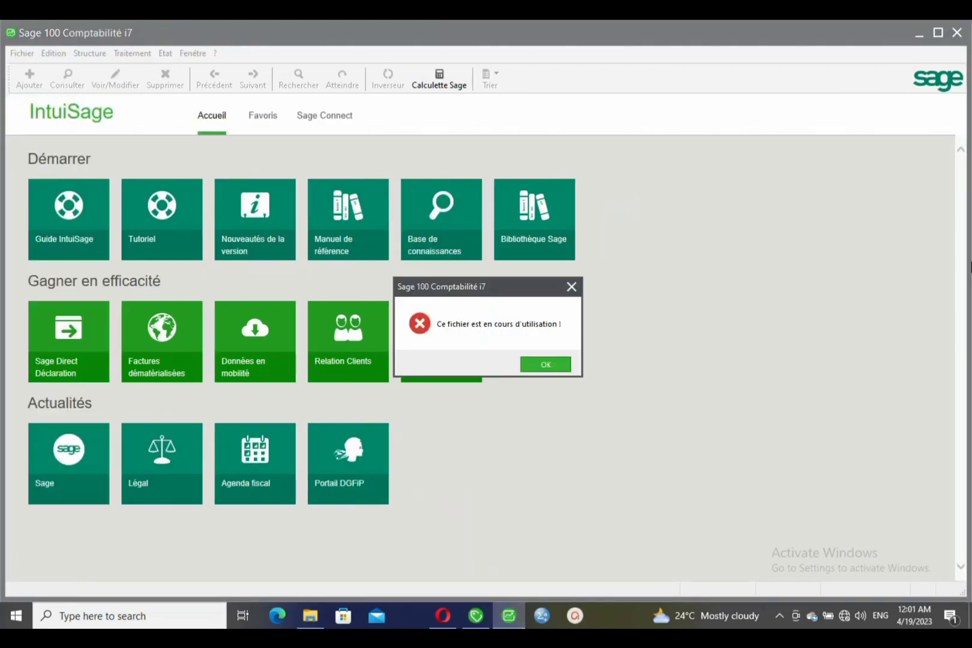
Step: Dismiss the file-in-use message and open the ets frank accounting file
left_click(571, 287)
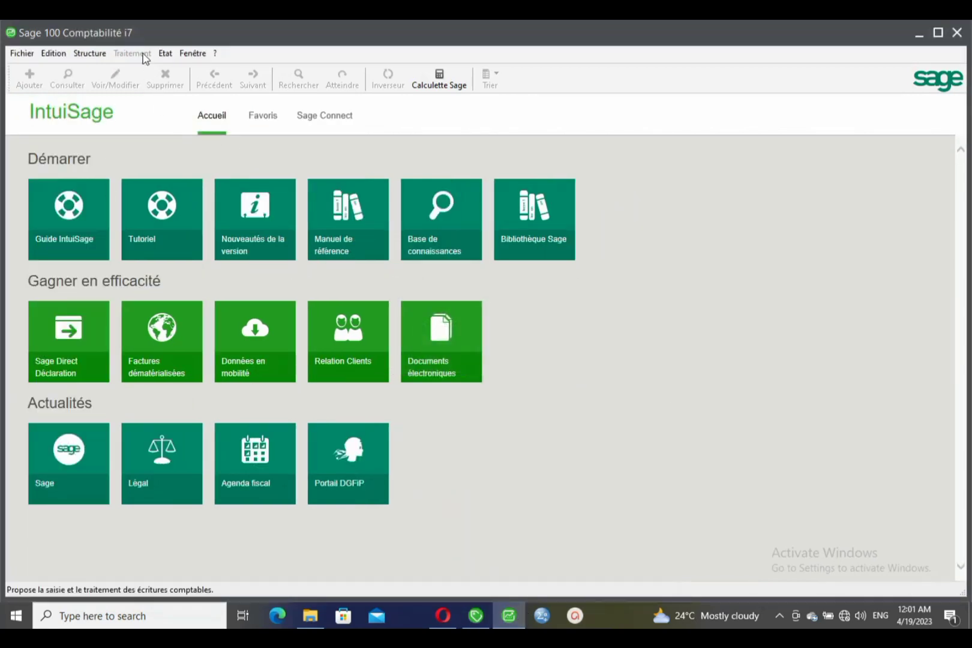
left_click(22, 53)
left_click(30, 85)
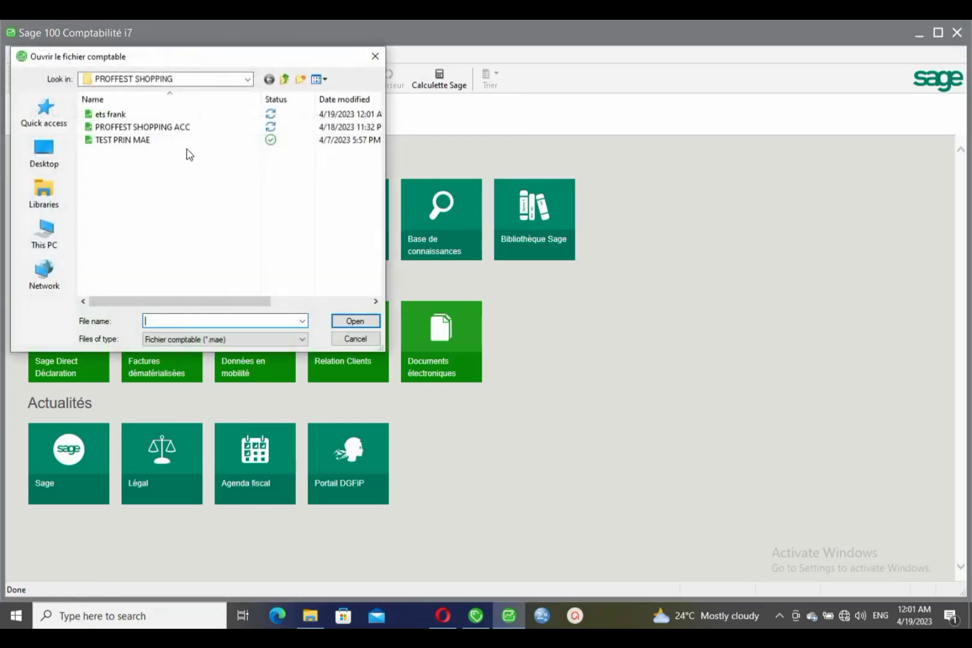
left_click(157, 114)
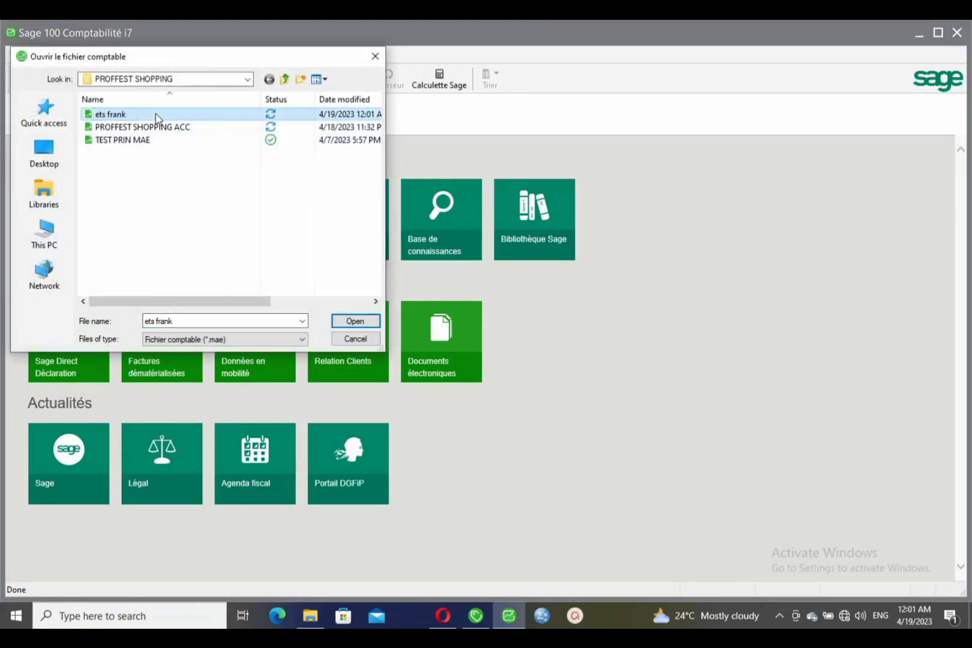
double_click(157, 114)
left_click(361, 338)
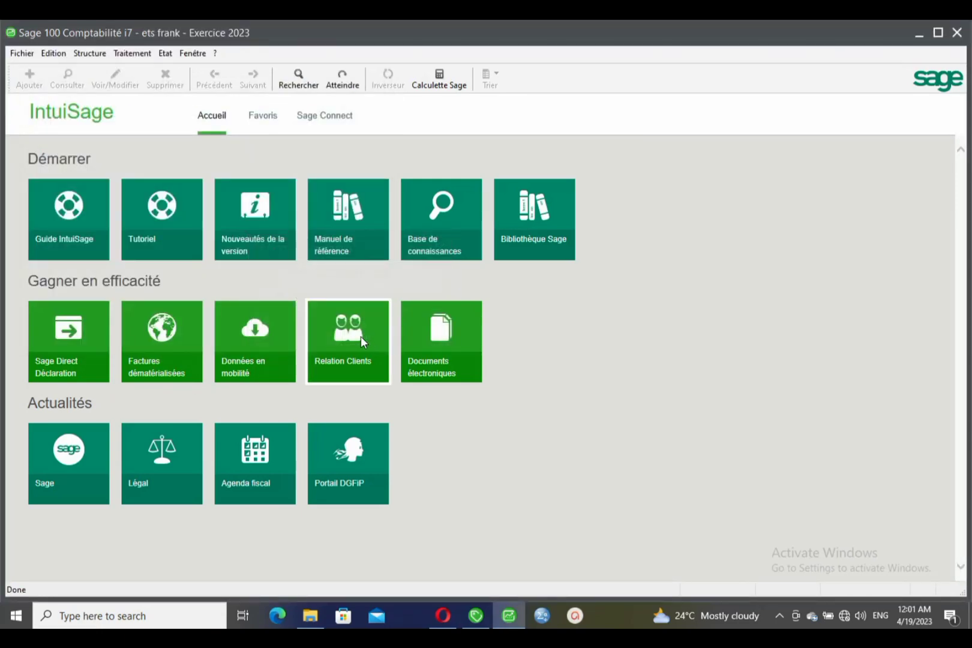
Step: Open the list of entry journals, select the Apr23 VT sales journal, and examine which periods and journals contain entries
left_click(133, 53)
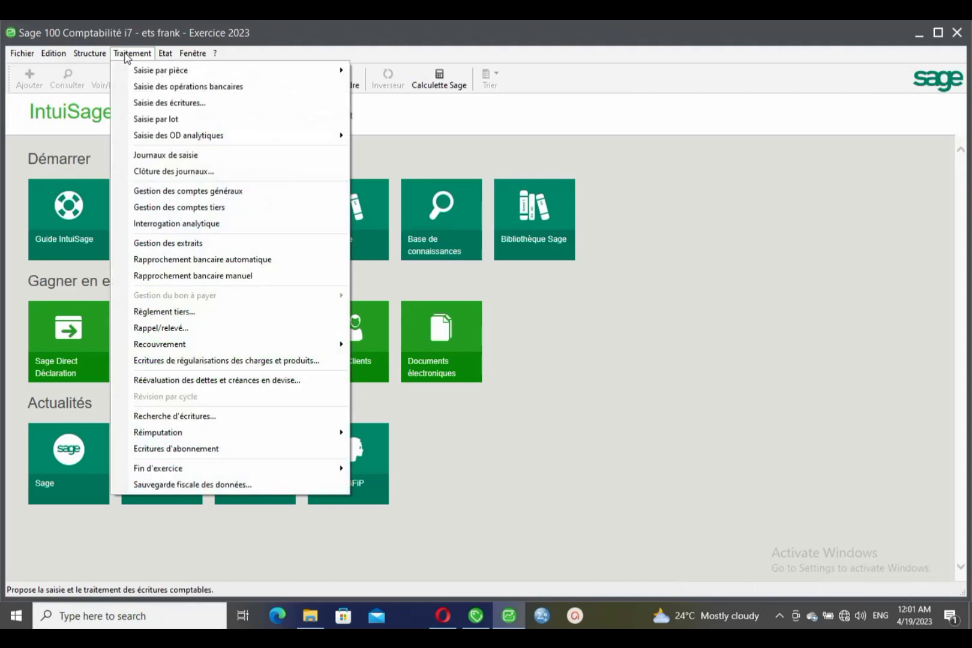
left_click(172, 156)
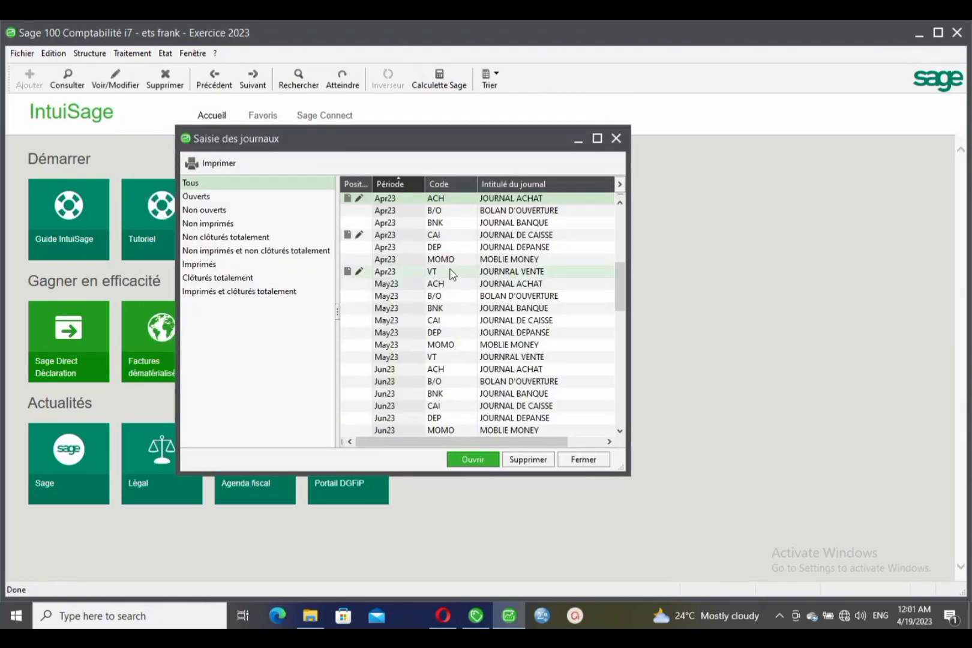
left_click(452, 274)
scroll(465, 281, "up", 3)
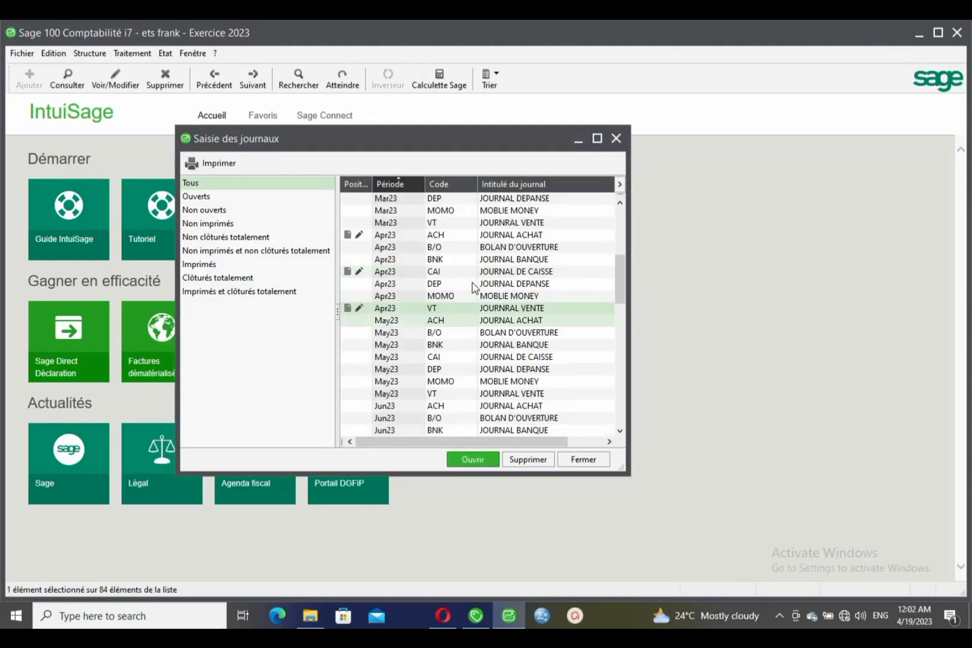
scroll(471, 286, "down", 1)
scroll(474, 287, "down", 3)
scroll(483, 291, "up", 8)
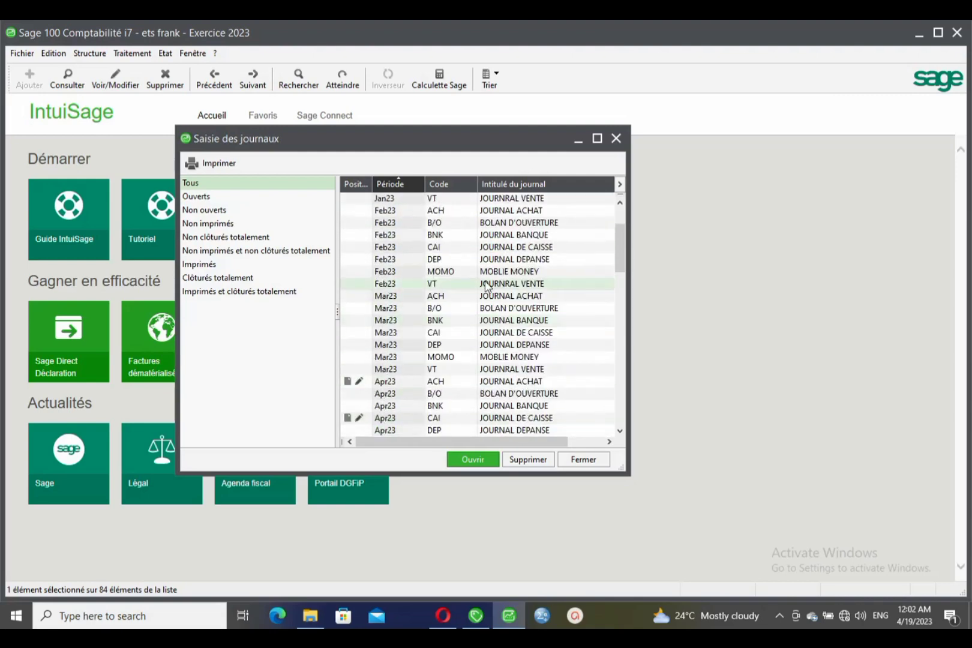
scroll(491, 298, "down", 6)
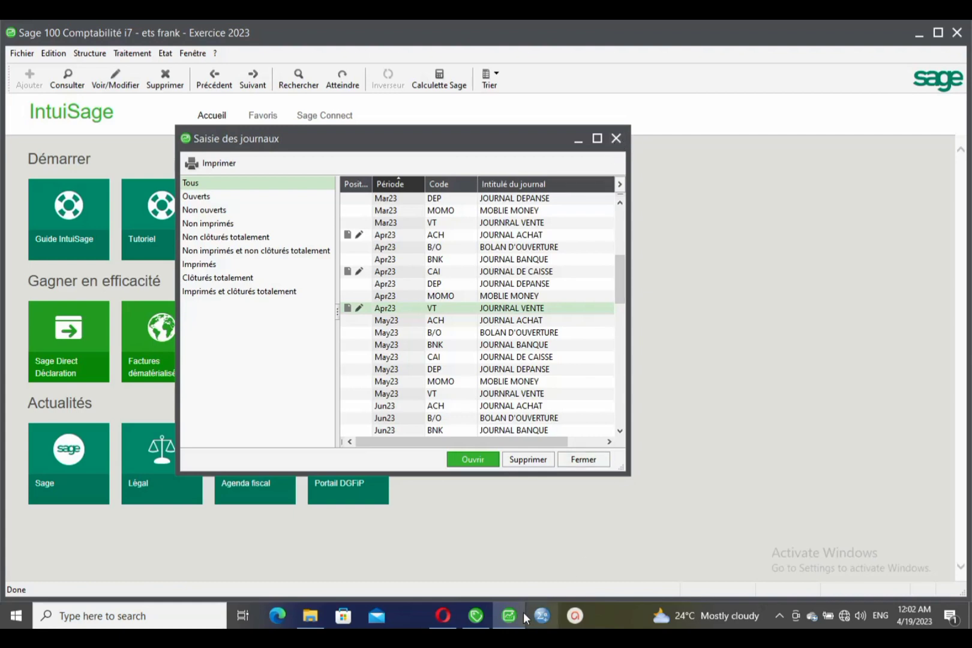
mouse_move(511, 617)
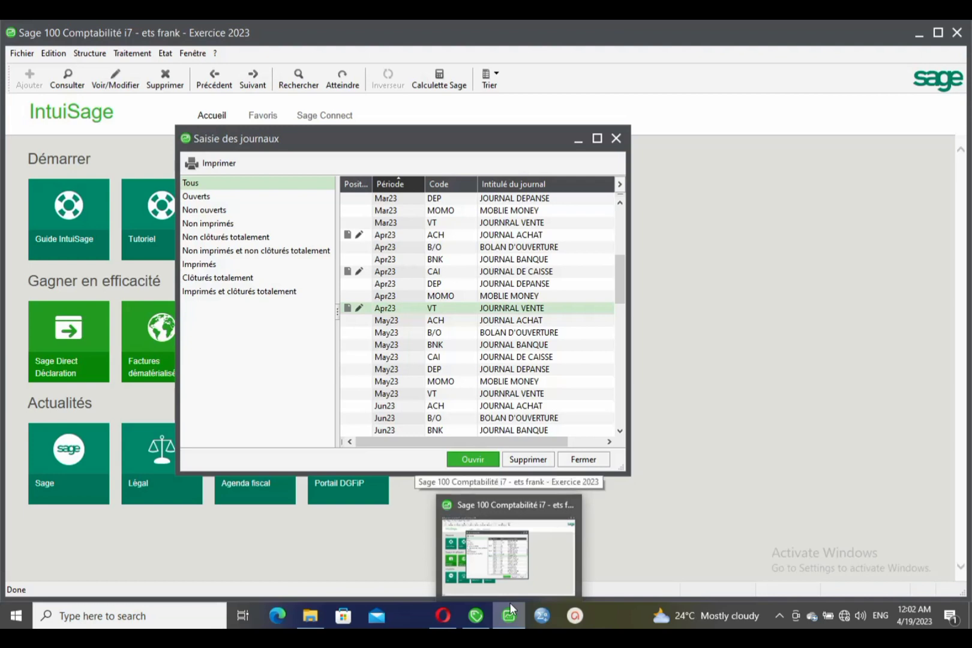